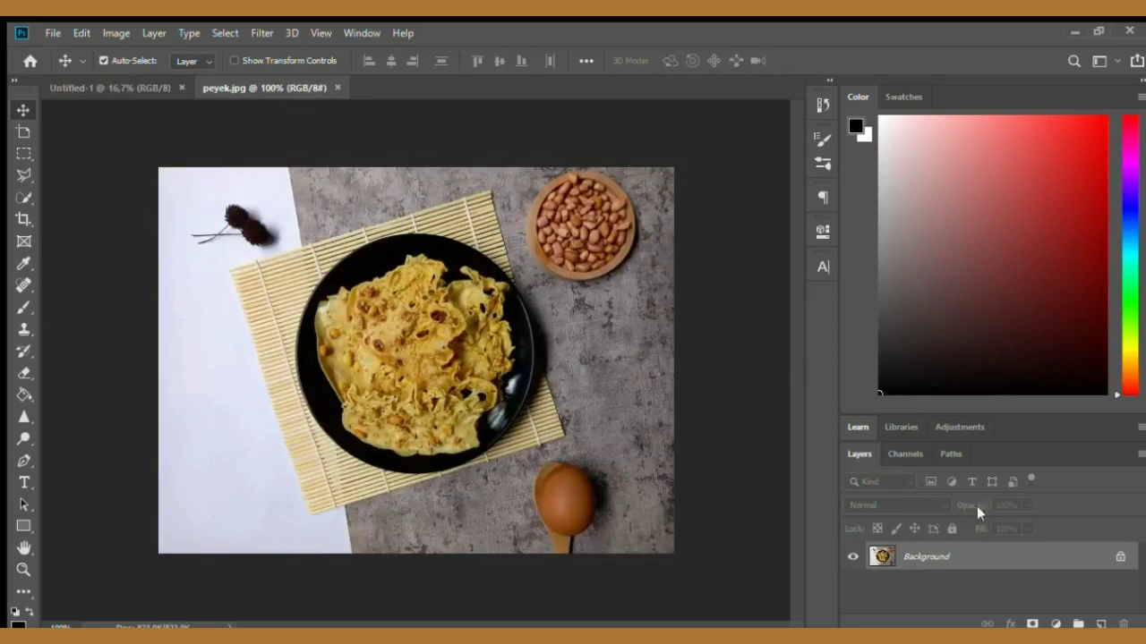
- Unlock the peyek photo's background layer and move the image into the Untitled-1 document
click(1123, 557)
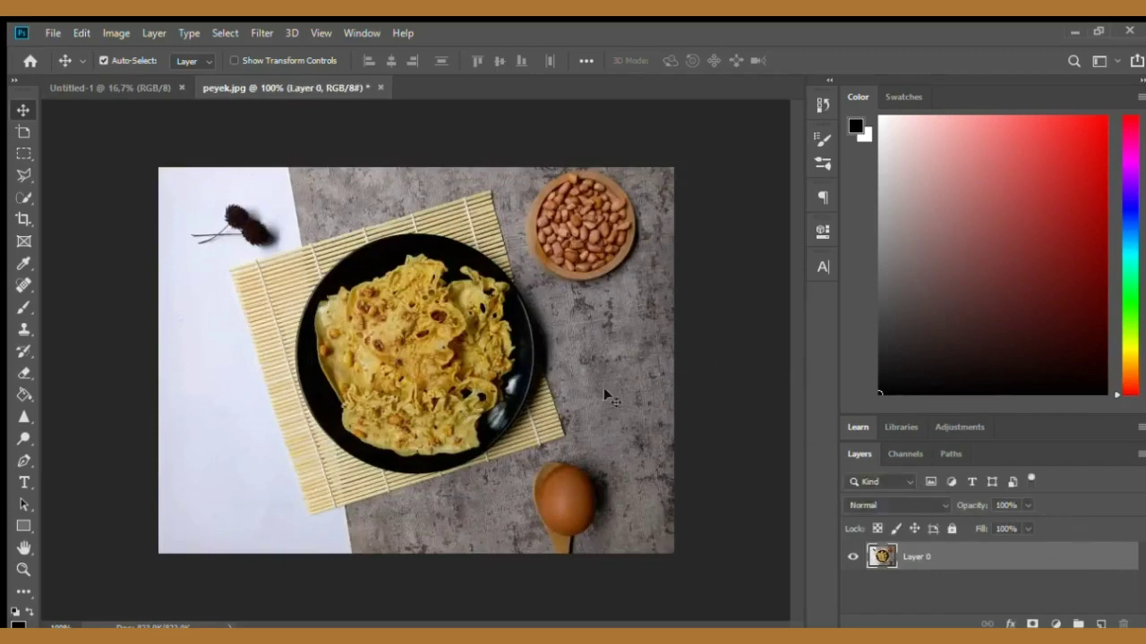
drag(414, 292, 376, 275)
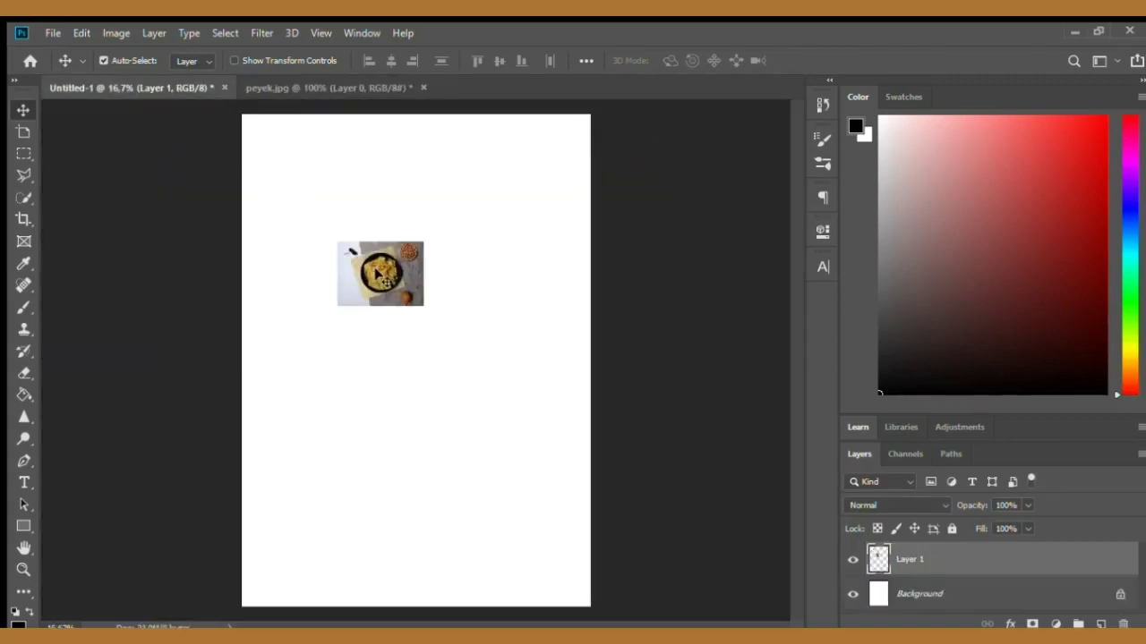
- Scale the peyek photo to about 258% and position it near the top of the page
key(ctrl+t)
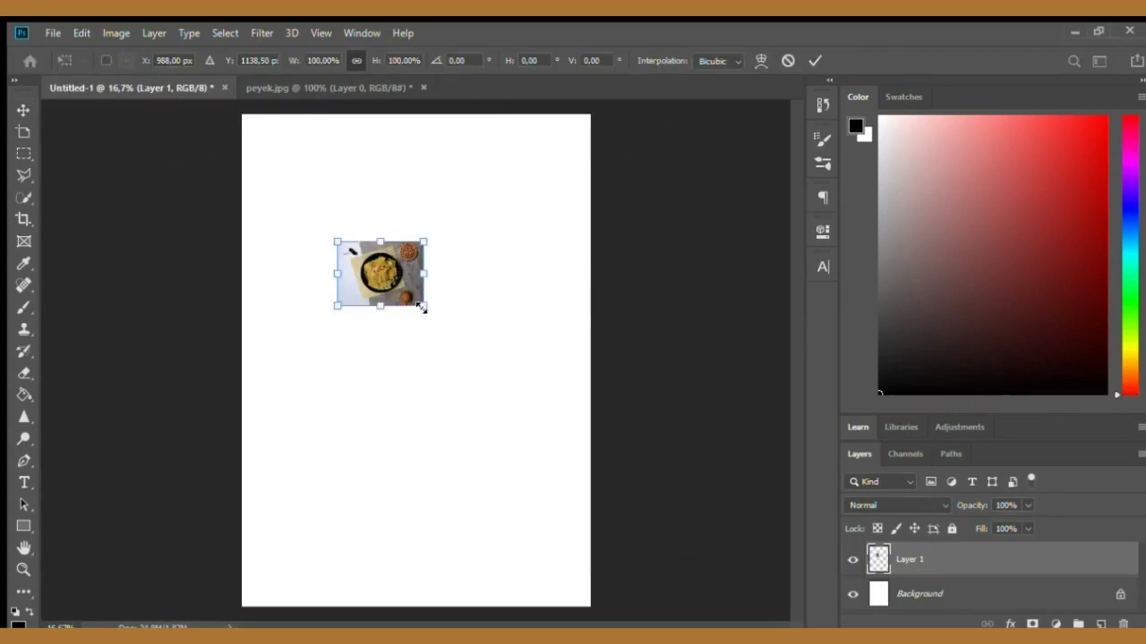
drag(421, 307, 559, 409)
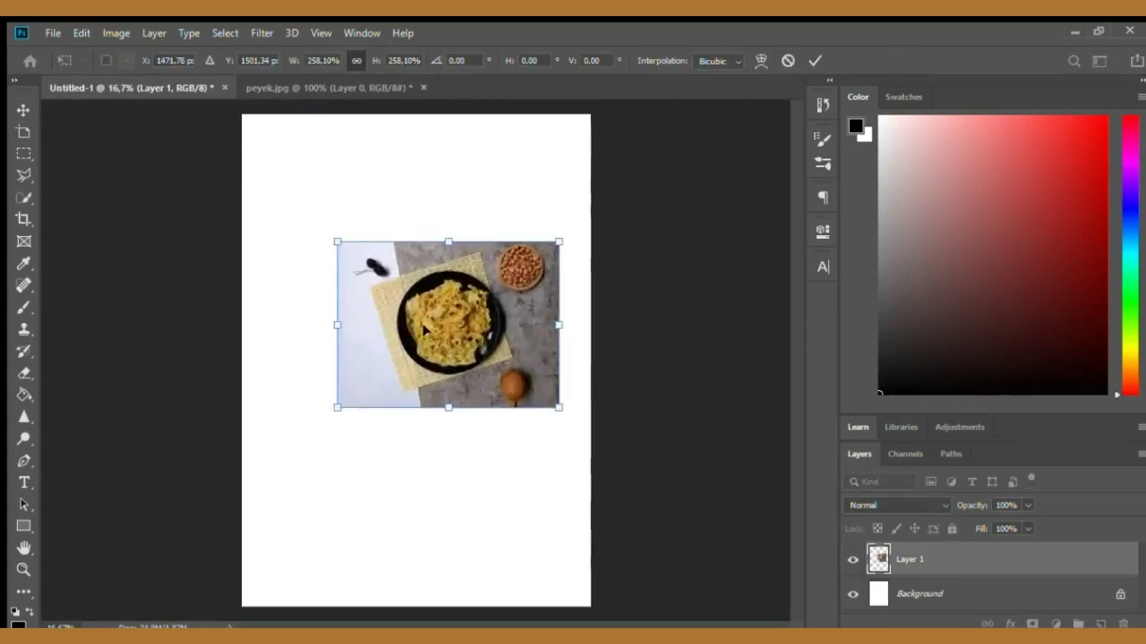
drag(426, 329, 397, 241)
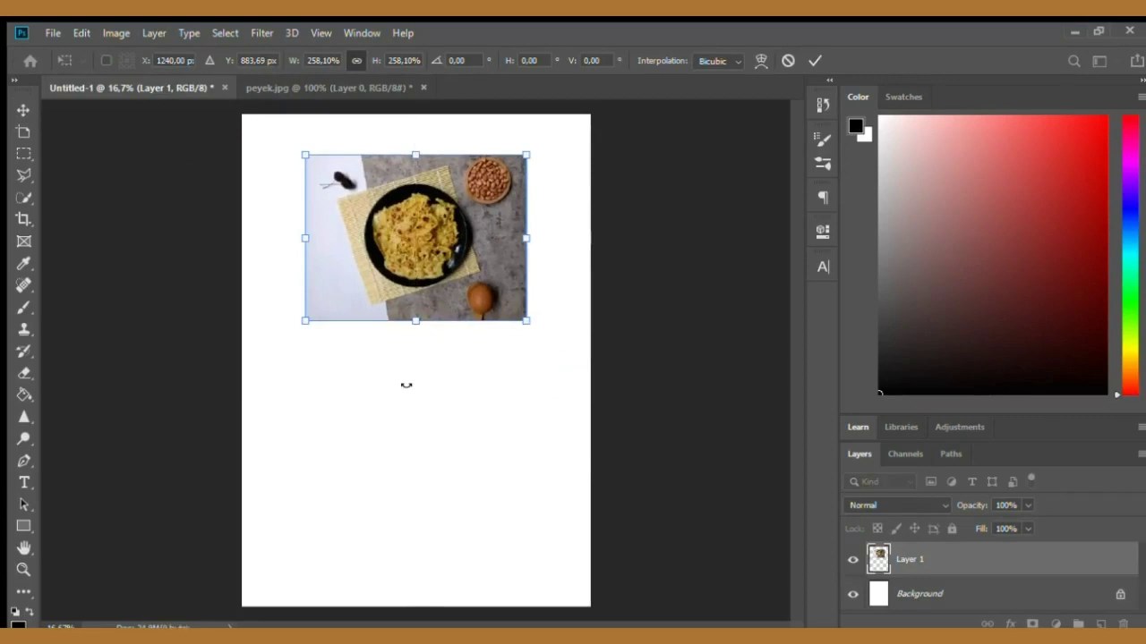
key(Return)
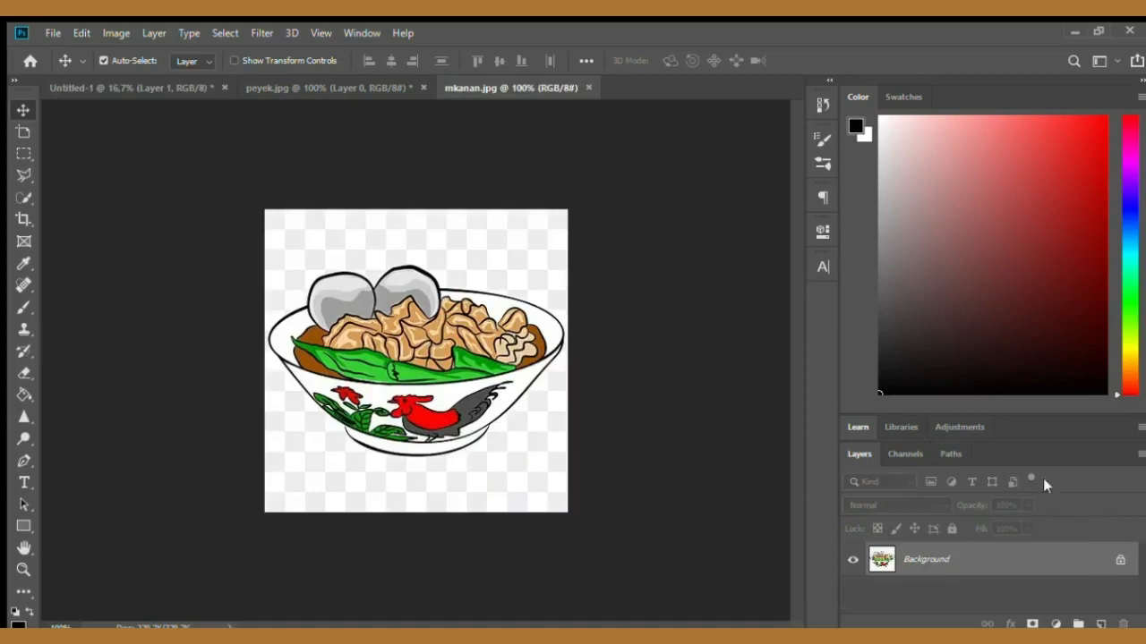
- Unlock the bowl illustration's layer in mkanan.jpg and place the illustration below the photo in Untitled-1
click(1121, 559)
drag(447, 350, 387, 391)
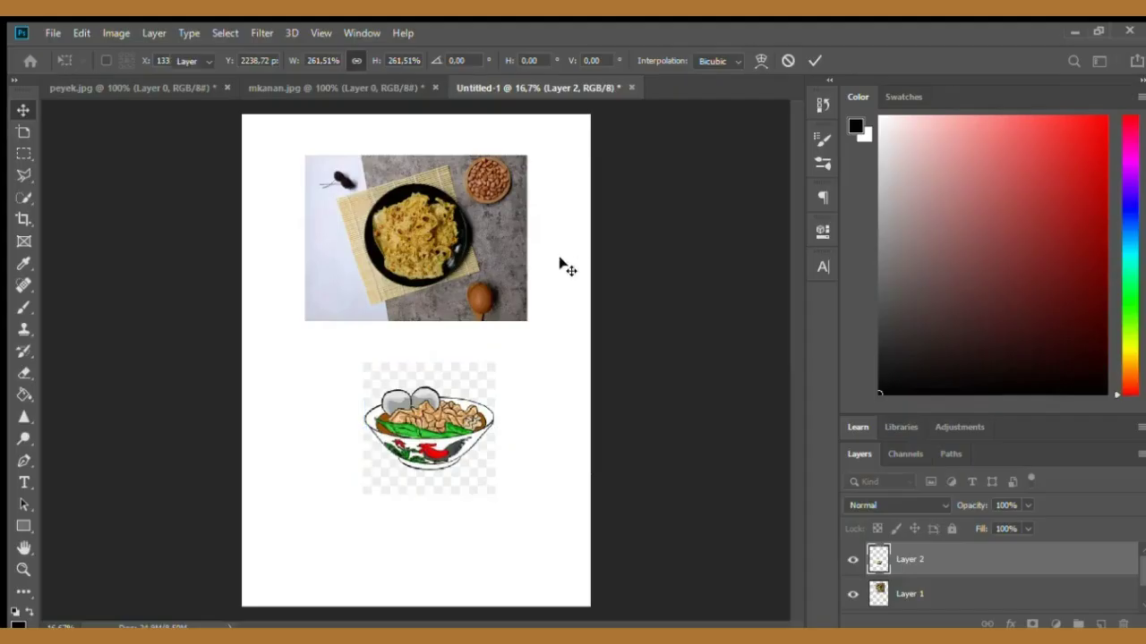
key(Return)
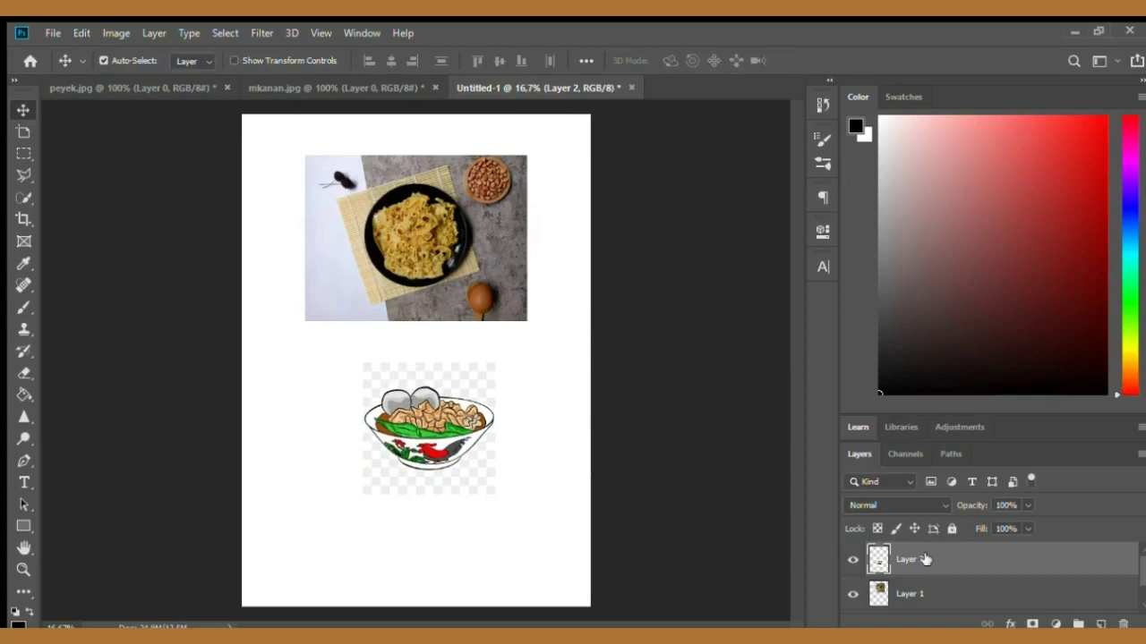
- Move the bowl illustration layer below the peyek photo layer in the layer stack
drag(925, 560, 927, 609)
scroll(931, 578, down, 1)
scroll(931, 577, up, 1)
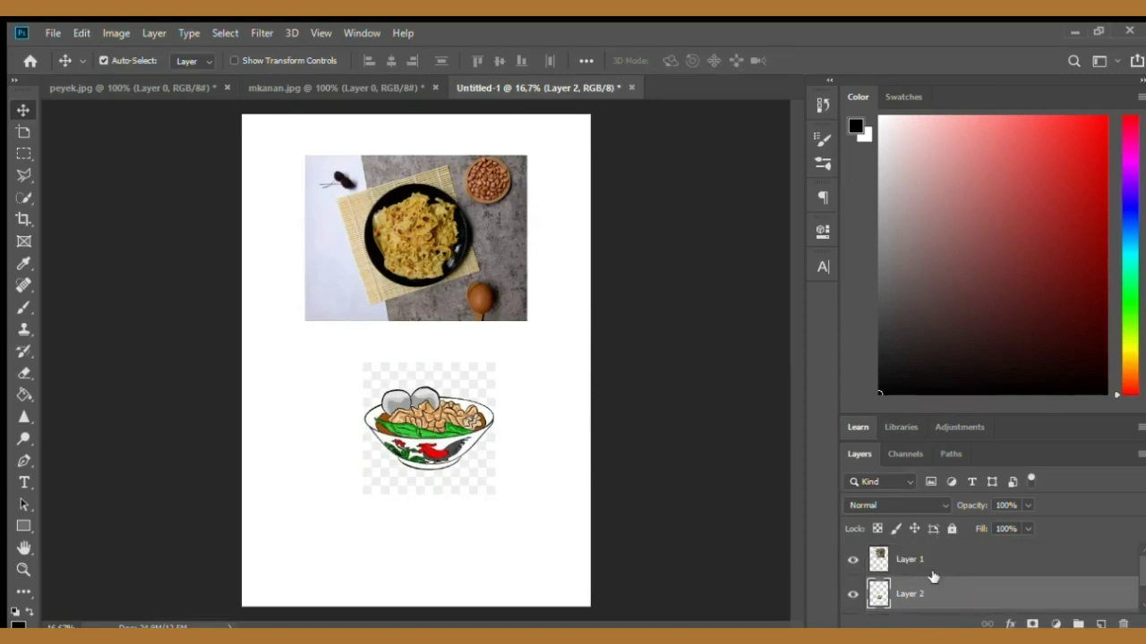
scroll(932, 576, down, 1)
scroll(932, 576, up, 1)
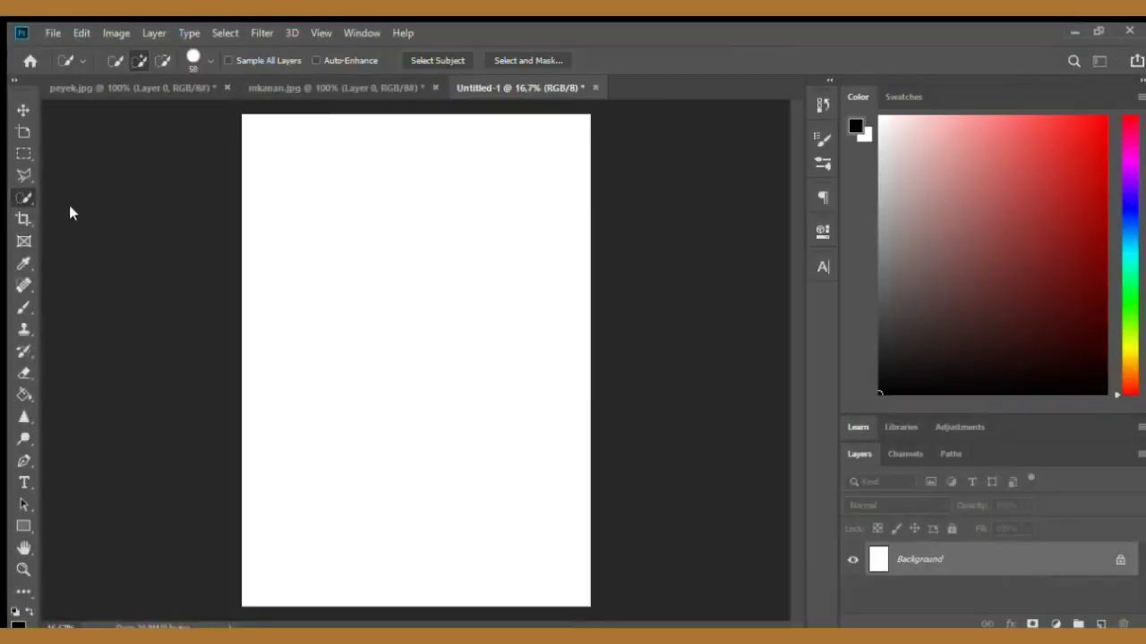
- Try selecting the transparent background of the bowl illustration with the Magic Wand, then deselect it
alt+click(18, 197)
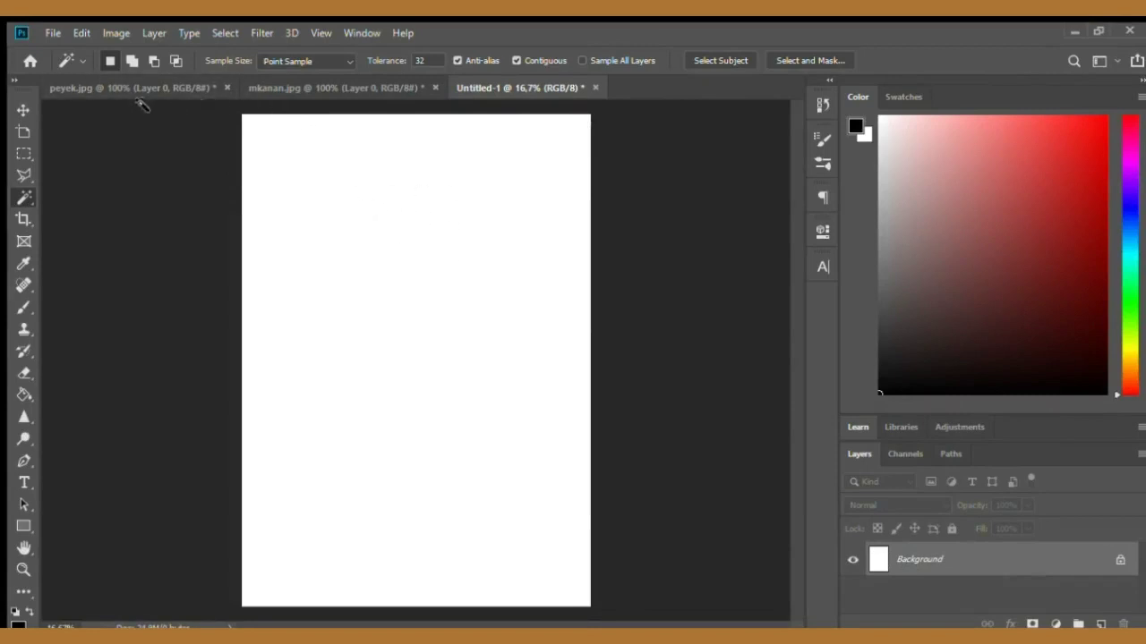
click(301, 87)
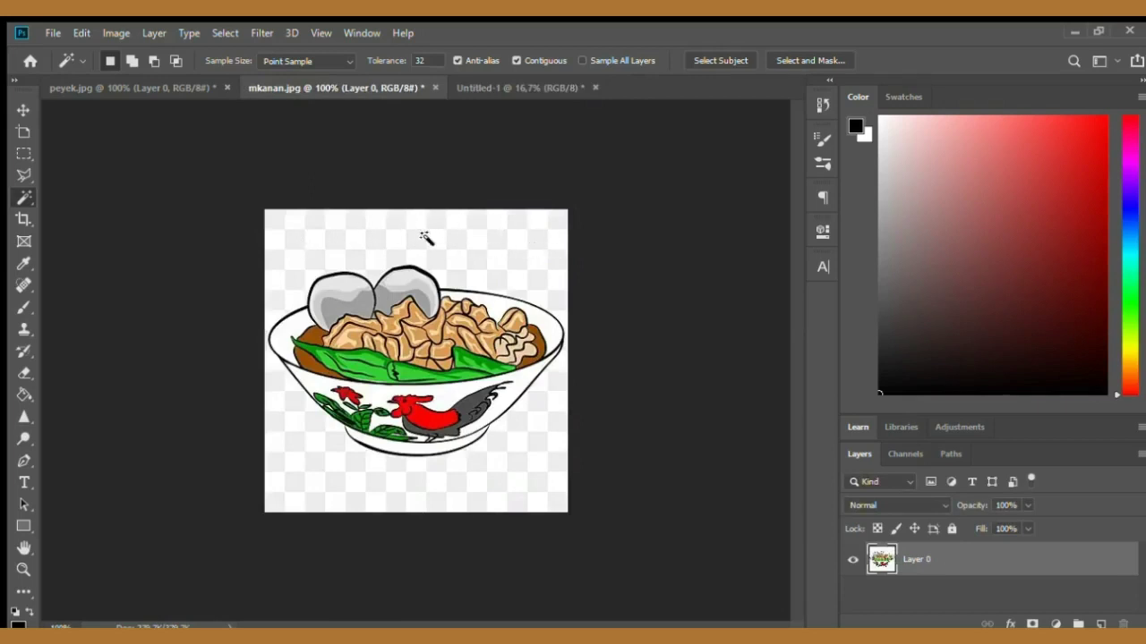
click(23, 109)
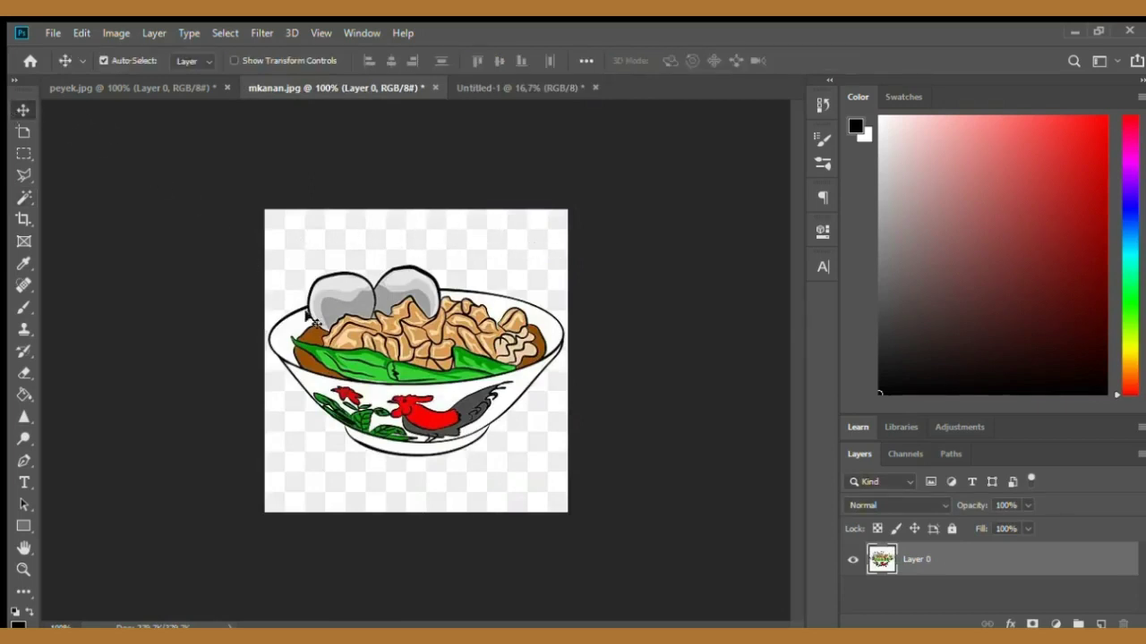
mouse_move(340, 273)
mouse_down()
mouse_move(347, 299)
mouse_move(338, 270)
mouse_up()
click(23, 196)
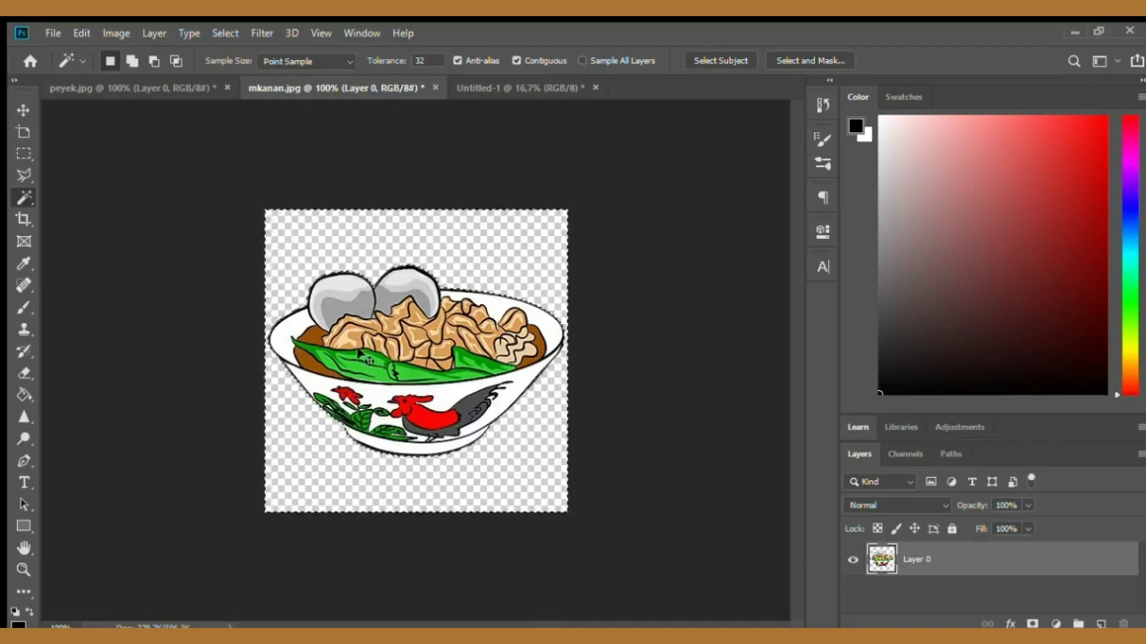
key(ctrl+d)
- Bring the bowl illustration into Untitled-1 and scale it to about 427%, centred horizontally on the page
click(23, 110)
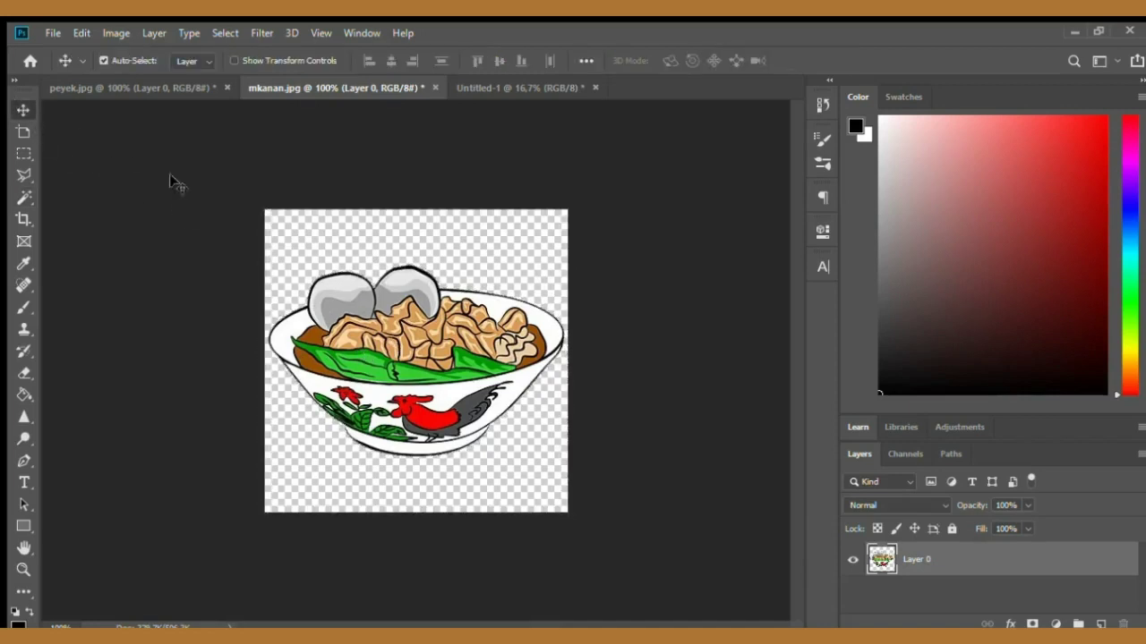
drag(414, 328, 559, 485)
key(ctrl+t)
drag(474, 356, 398, 331)
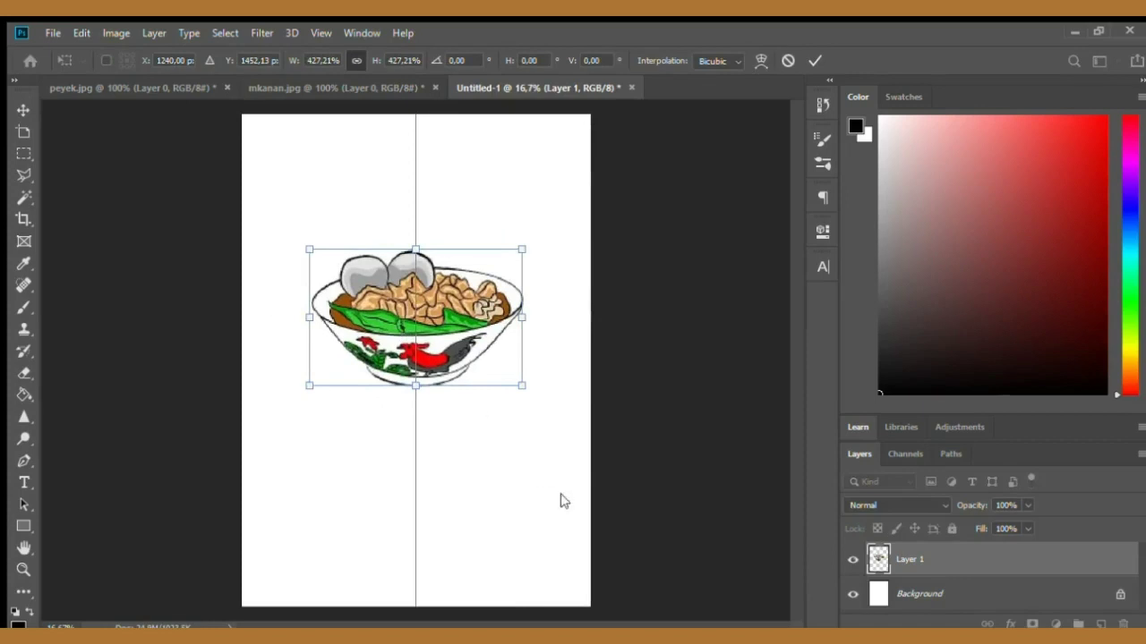
key(Return)
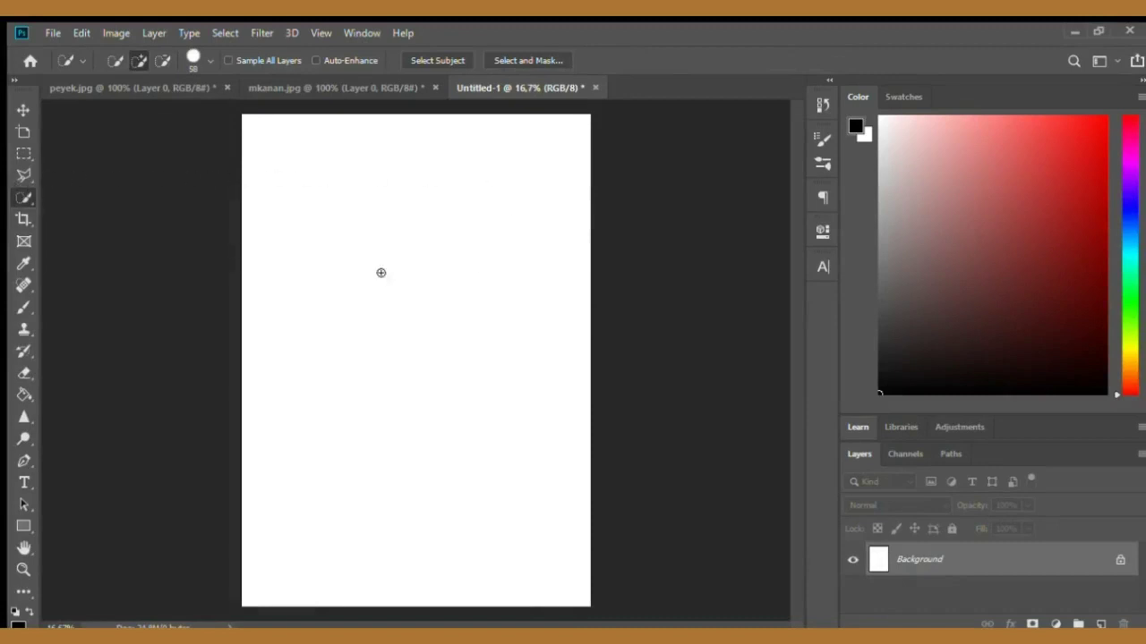
- Select the white paper area on the left of the peyek photo with Quick Selection and delete it
click(23, 109)
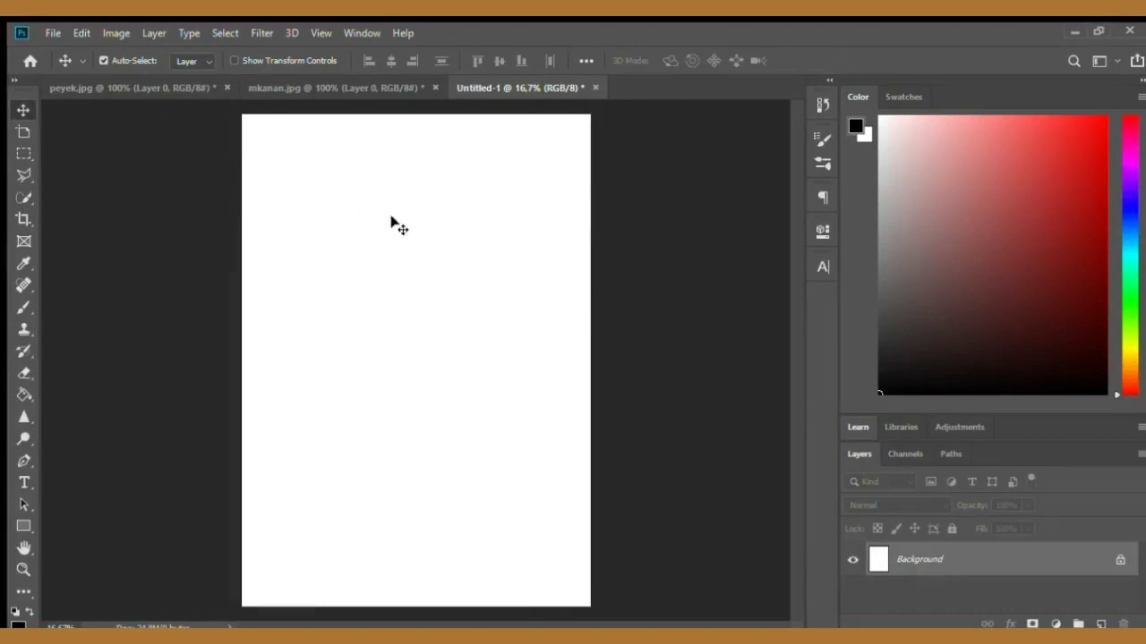
click(23, 197)
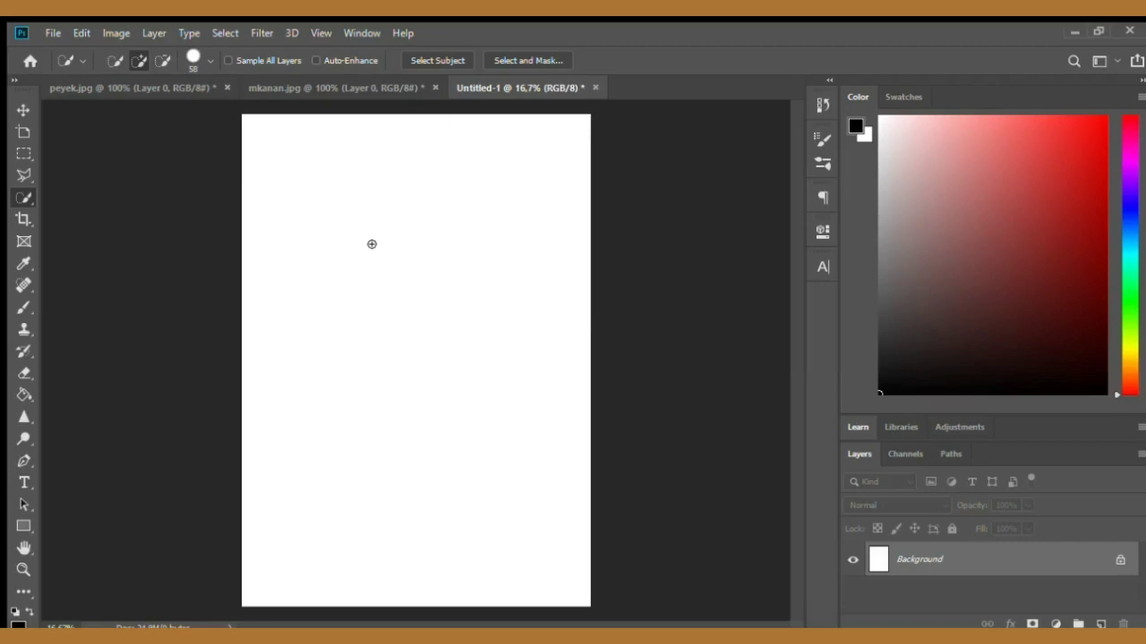
click(140, 84)
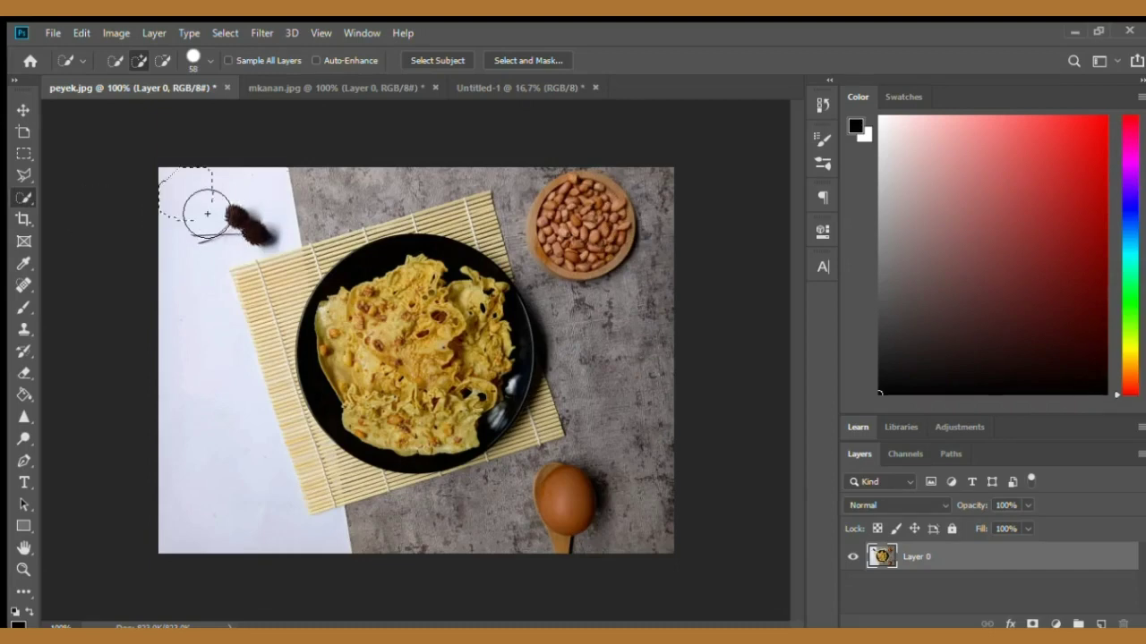
drag(206, 214, 229, 368)
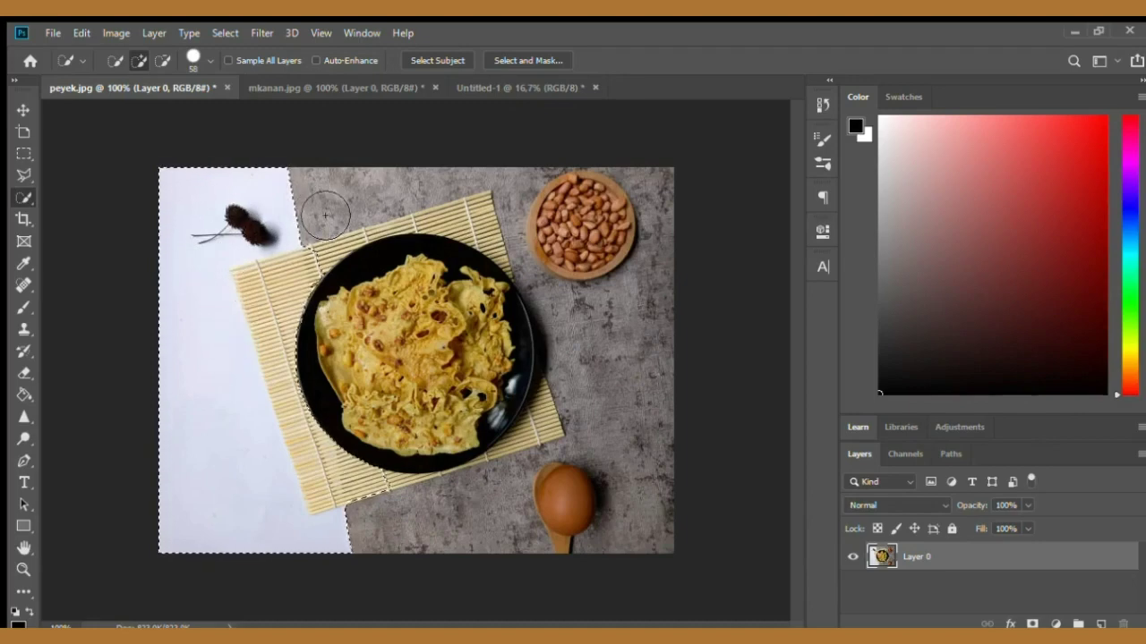
key(Delete)
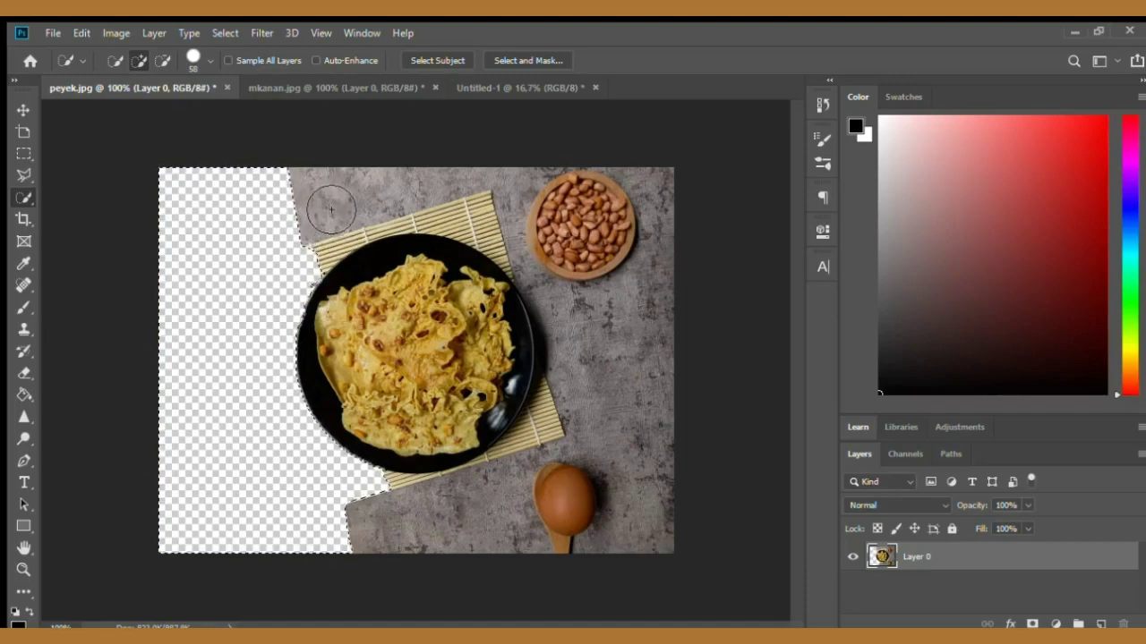
- Select and delete the grey background patch above the plate, then deselect
key(ctrl+d)
click(337, 217)
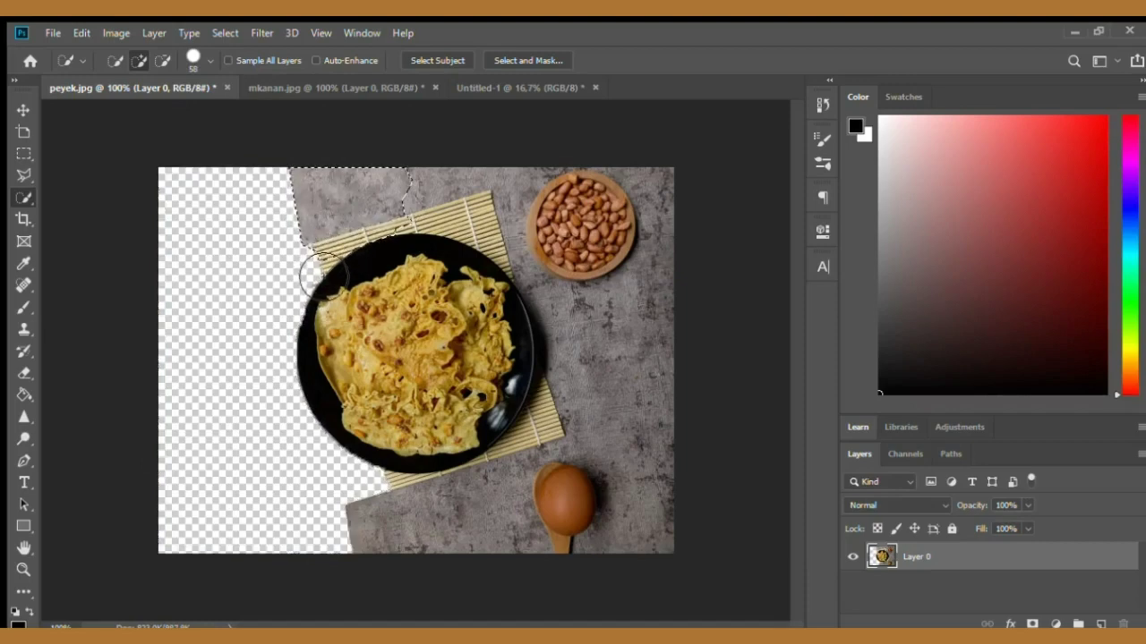
key(Delete)
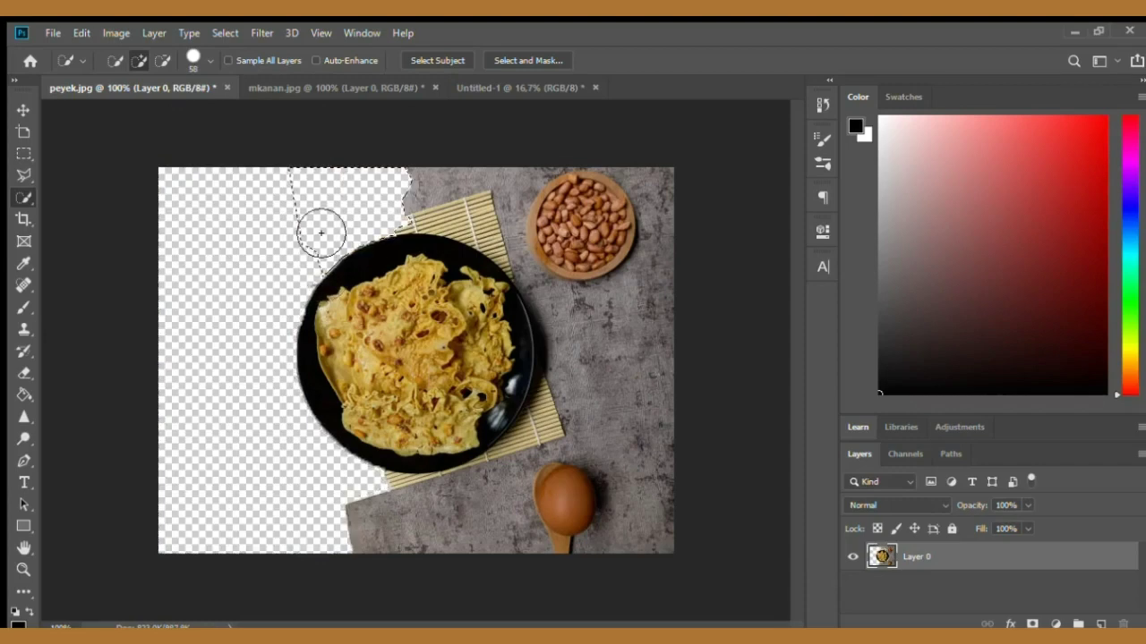
click(23, 109)
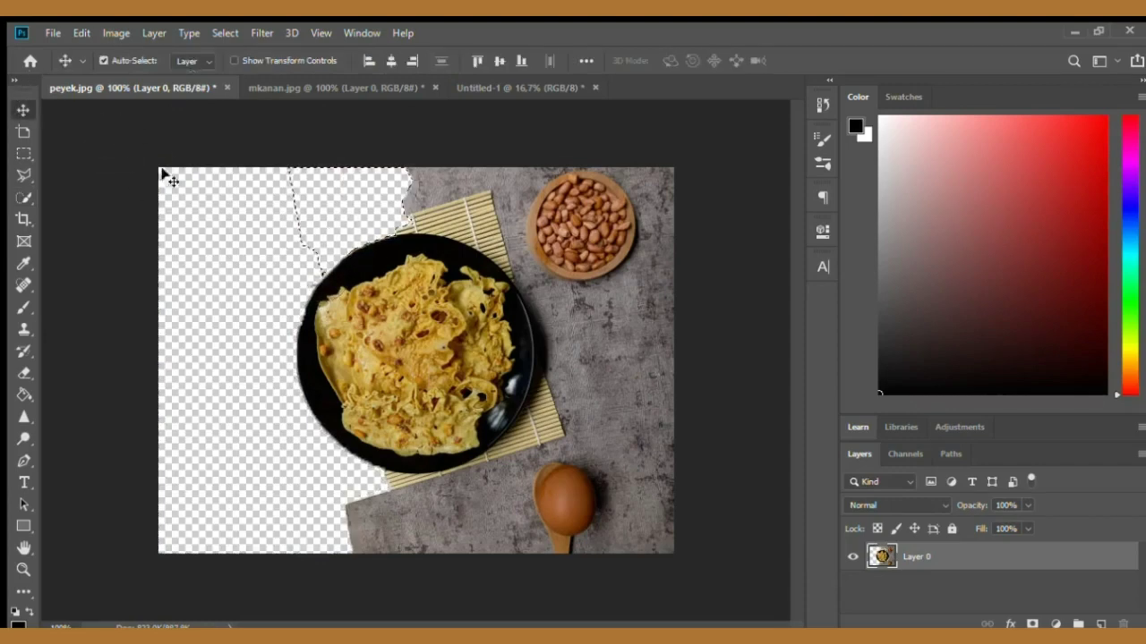
key(ctrl+d)
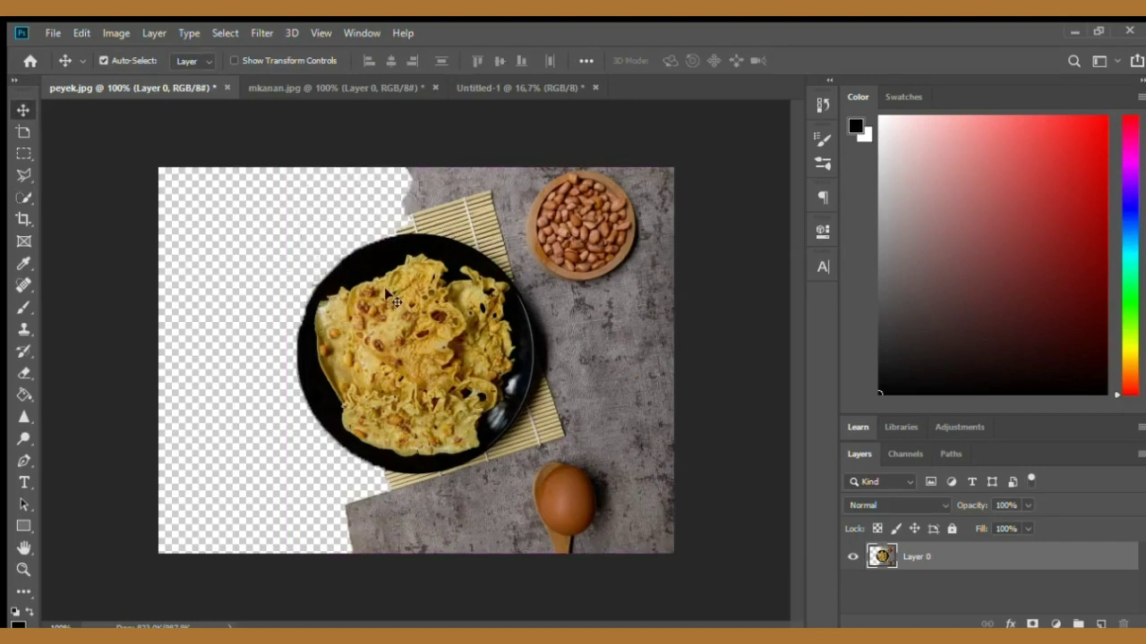
- Zoom in on the peyek photo to inspect the cut edge around the plate, then zoom back out
key(ctrl+plus)
scroll(315, 260, up, 2)
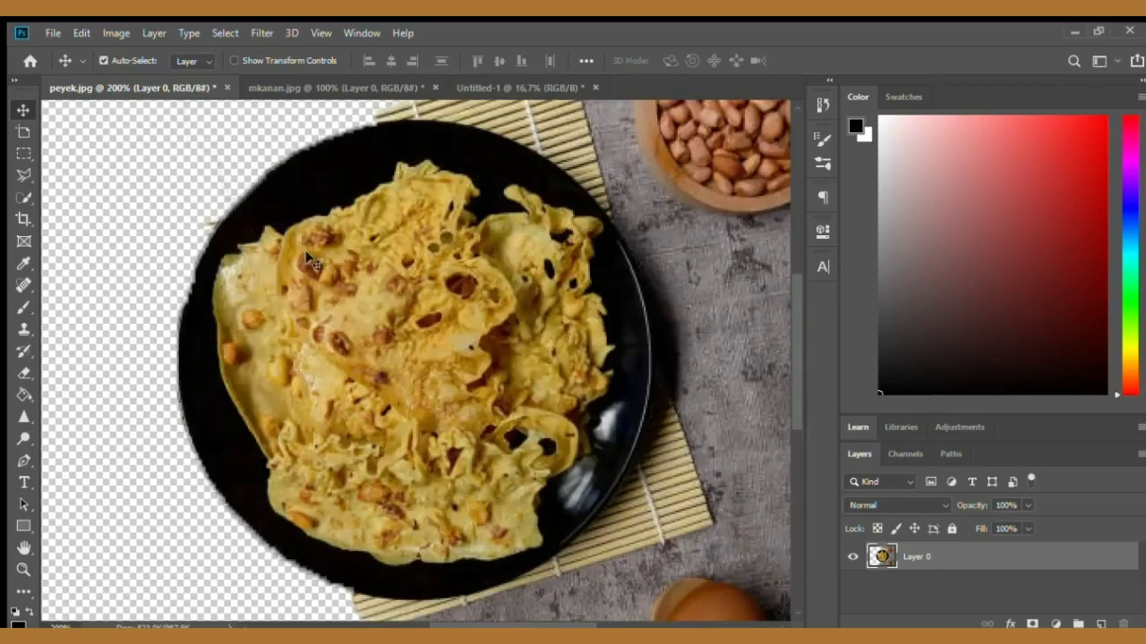
scroll(315, 260, down, 3)
scroll(298, 378, up, 3)
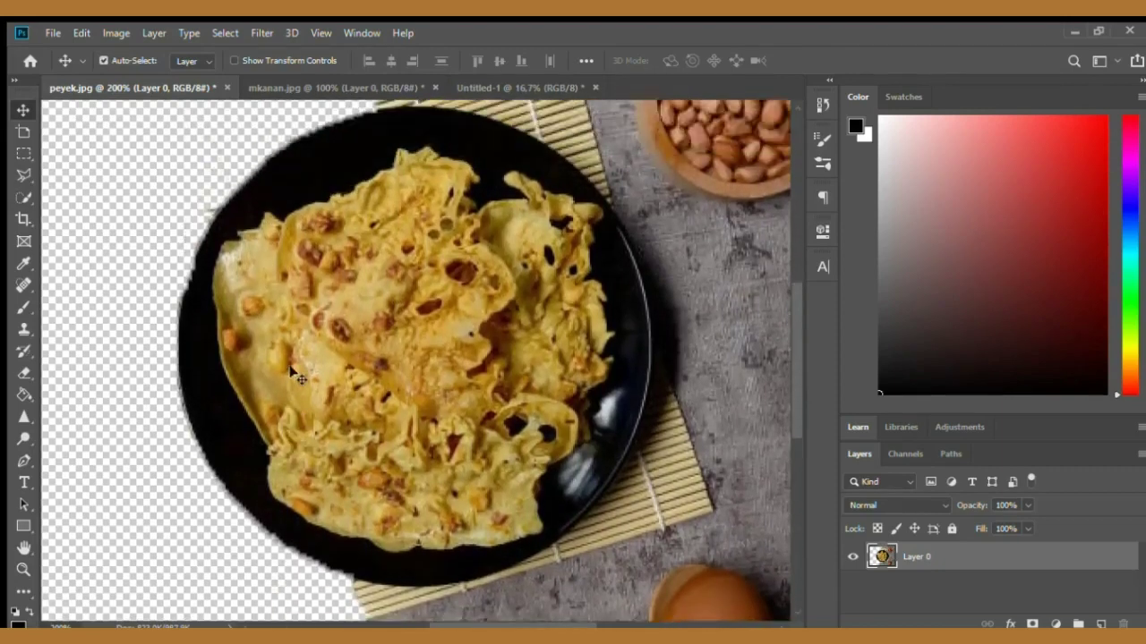
key(ctrl+minus)
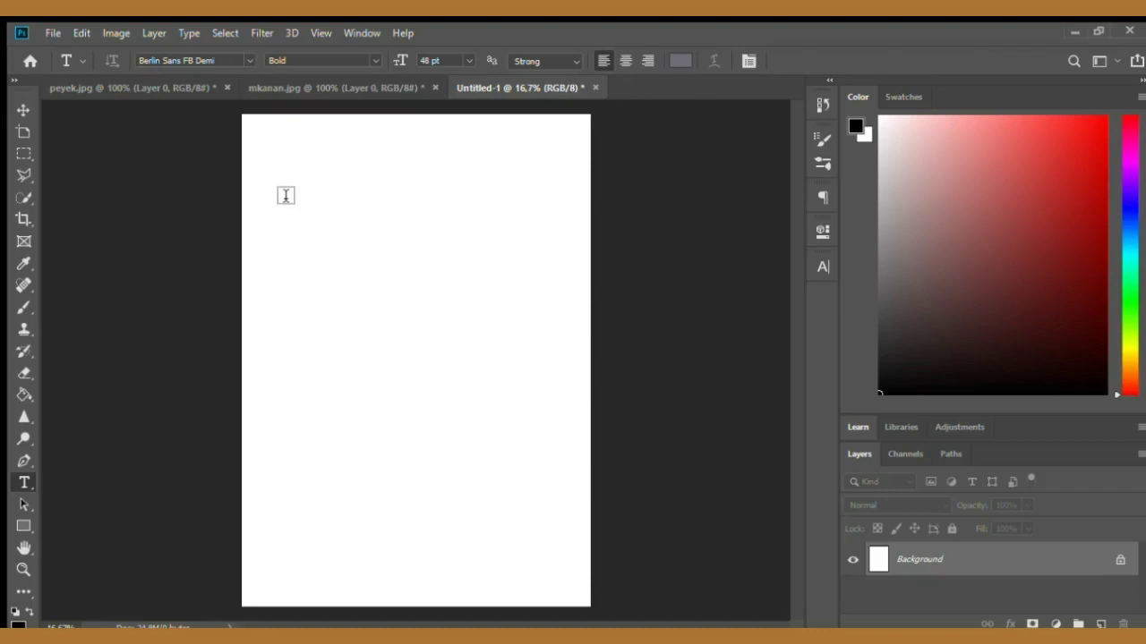
key(i)
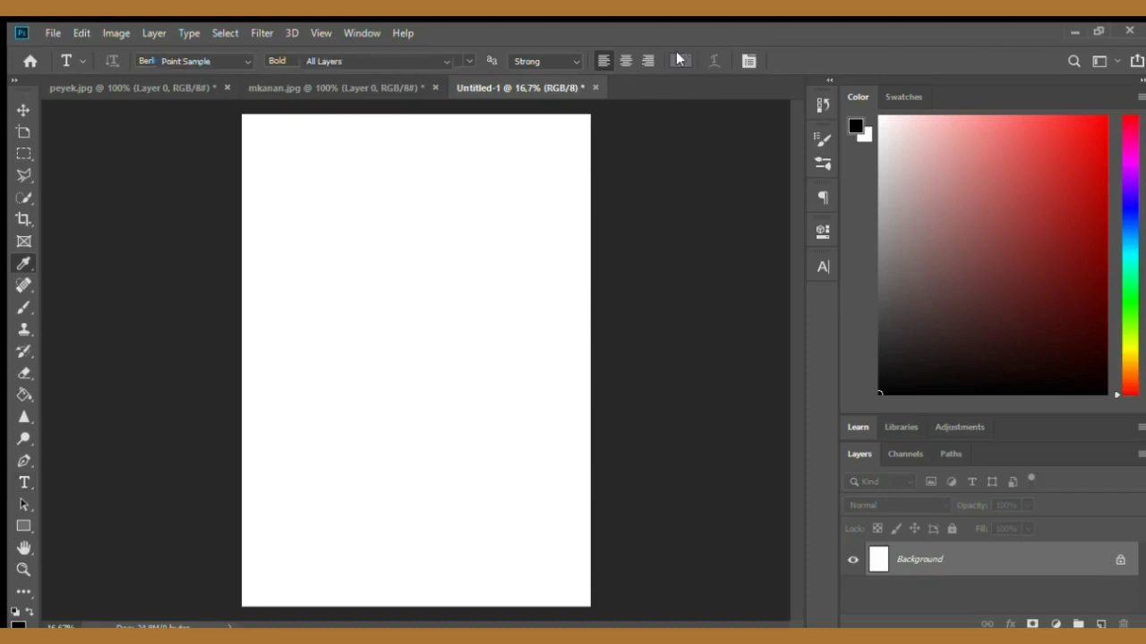
click(614, 352)
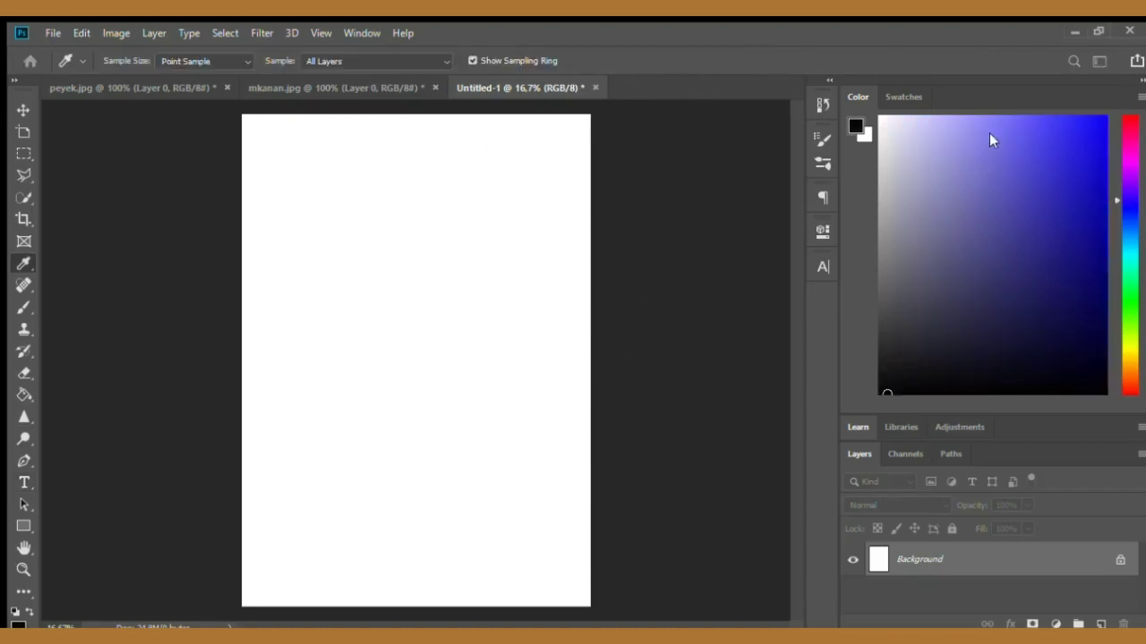
key(t)
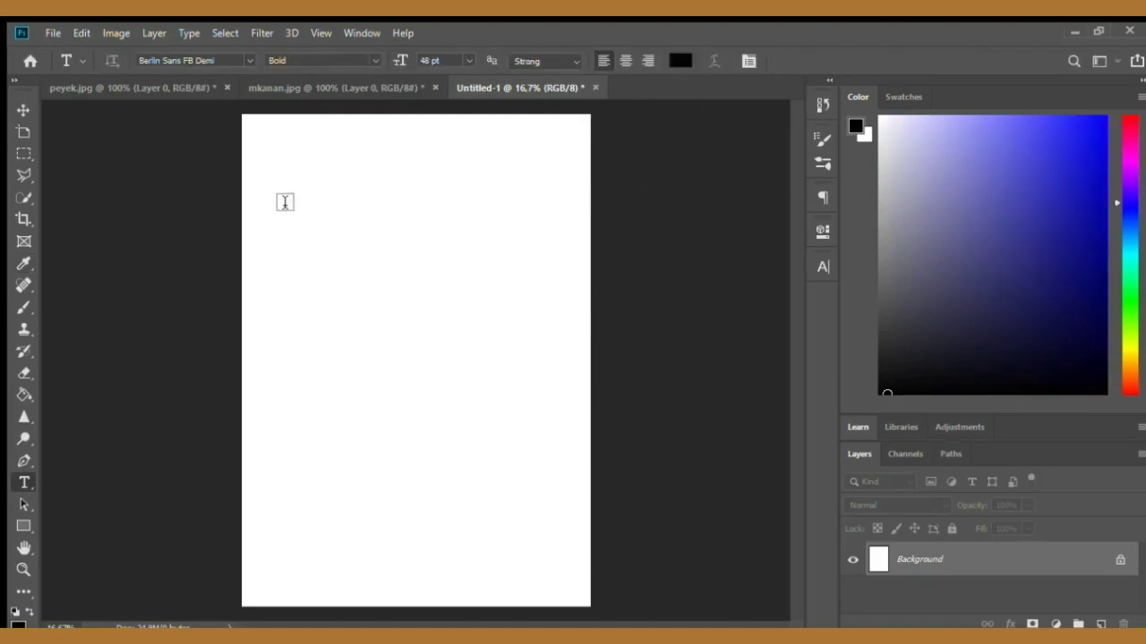
- Add a text title reading Photoshop near the top left of the page
click(284, 202)
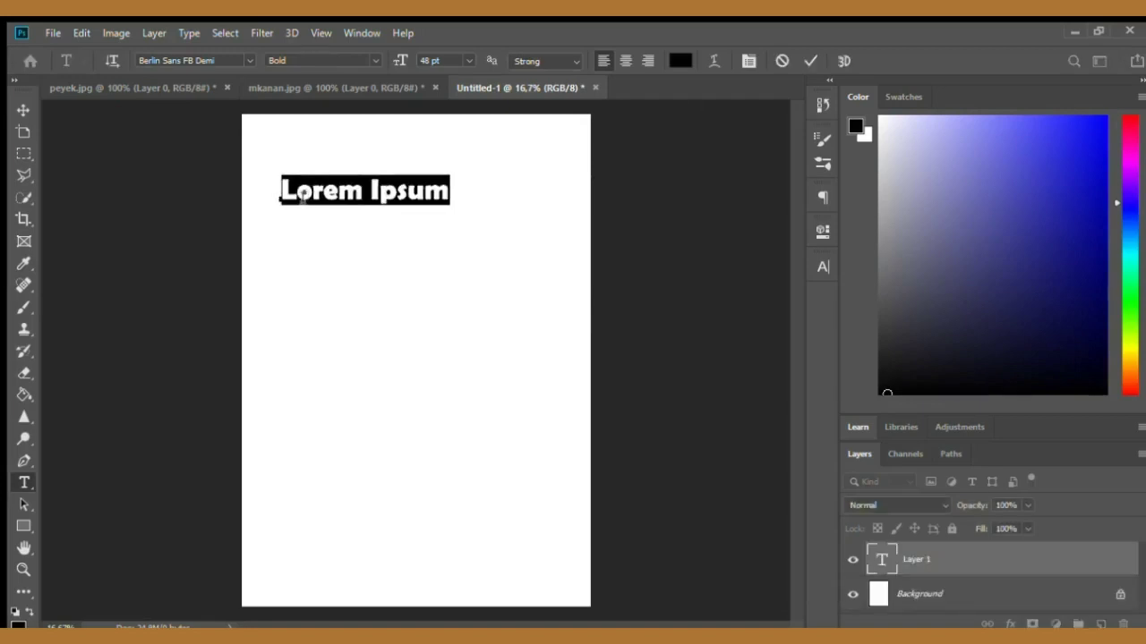
key(BackSpace)
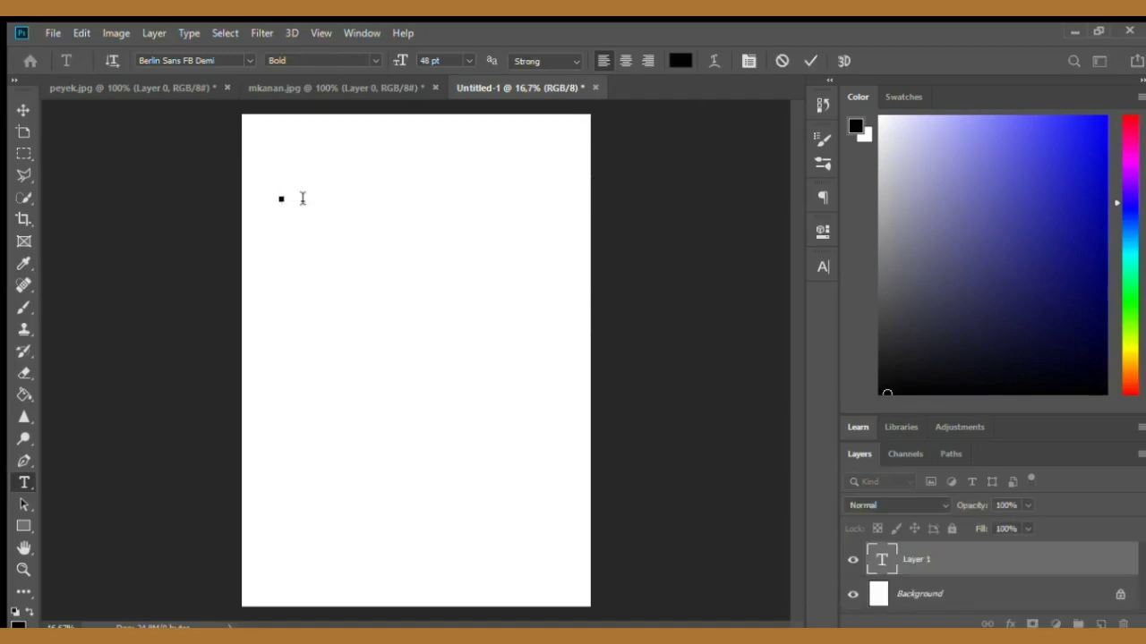
text(photosh)
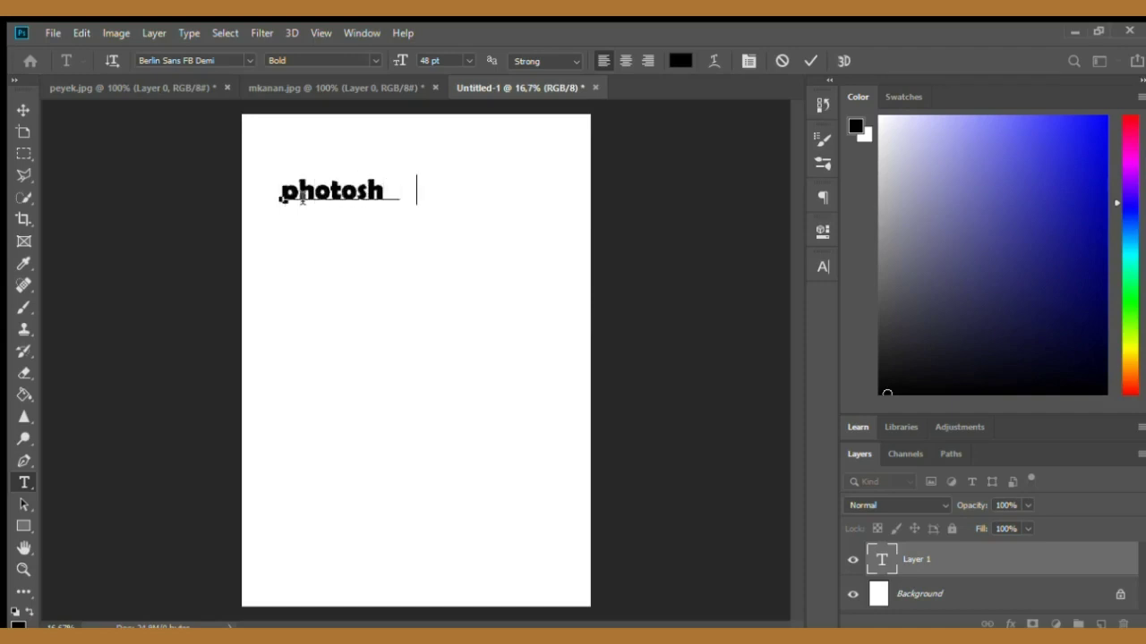
text(op)
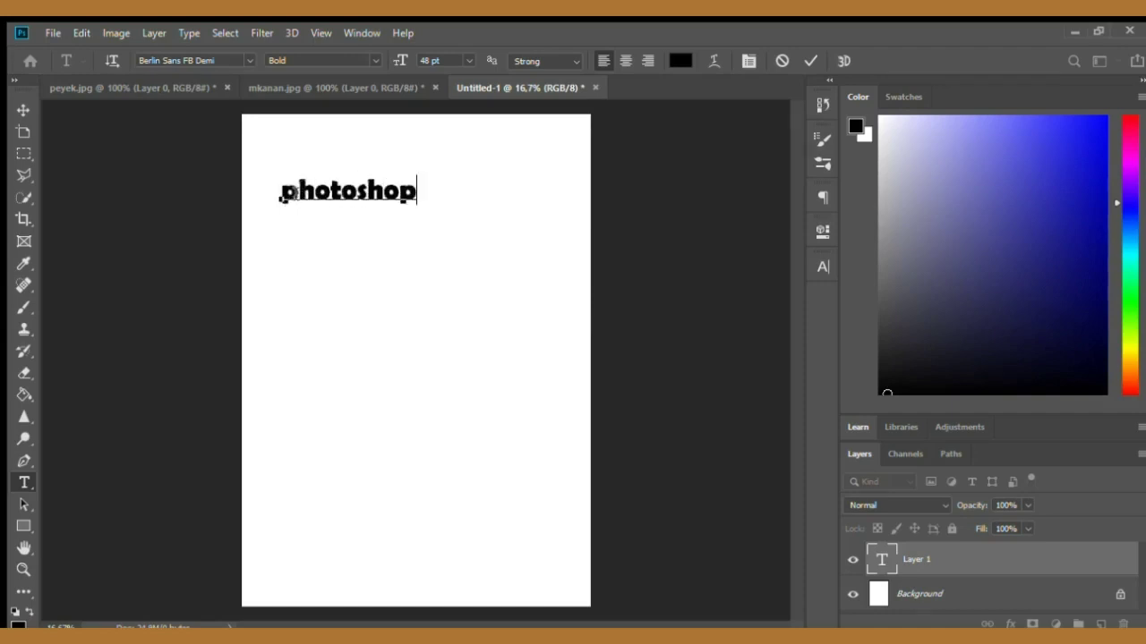
key(Delete)
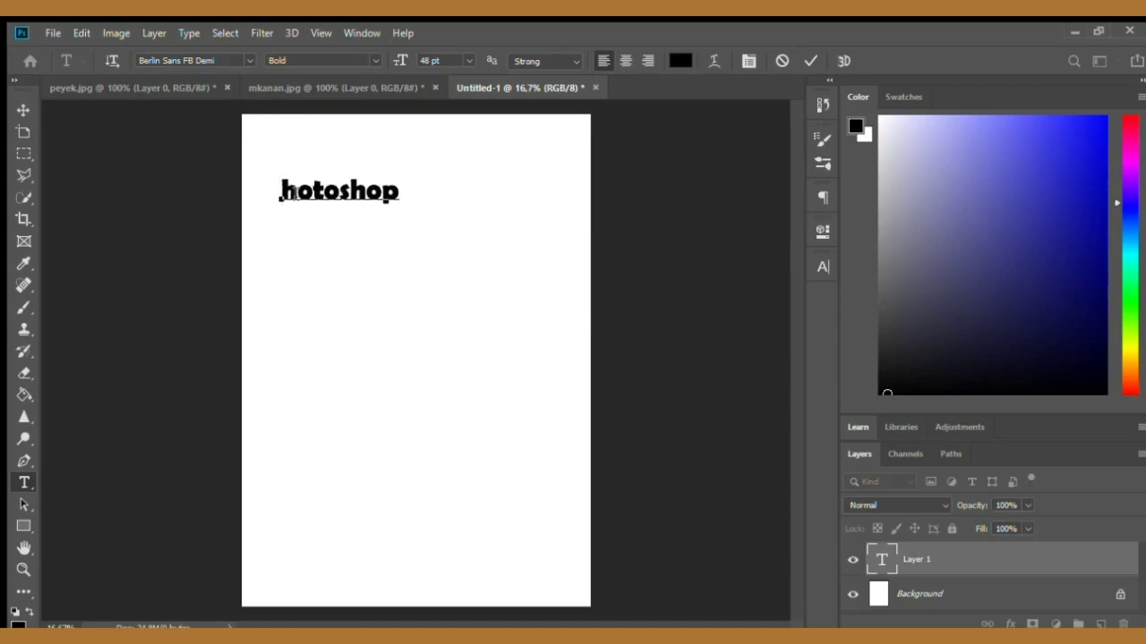
text(P)
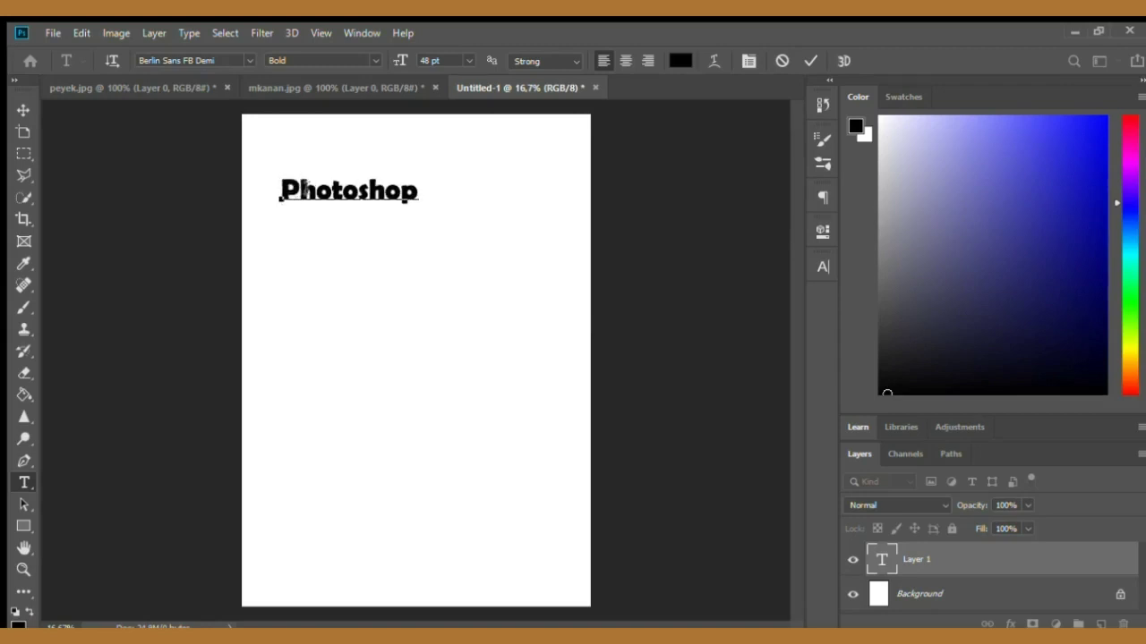
click(809, 59)
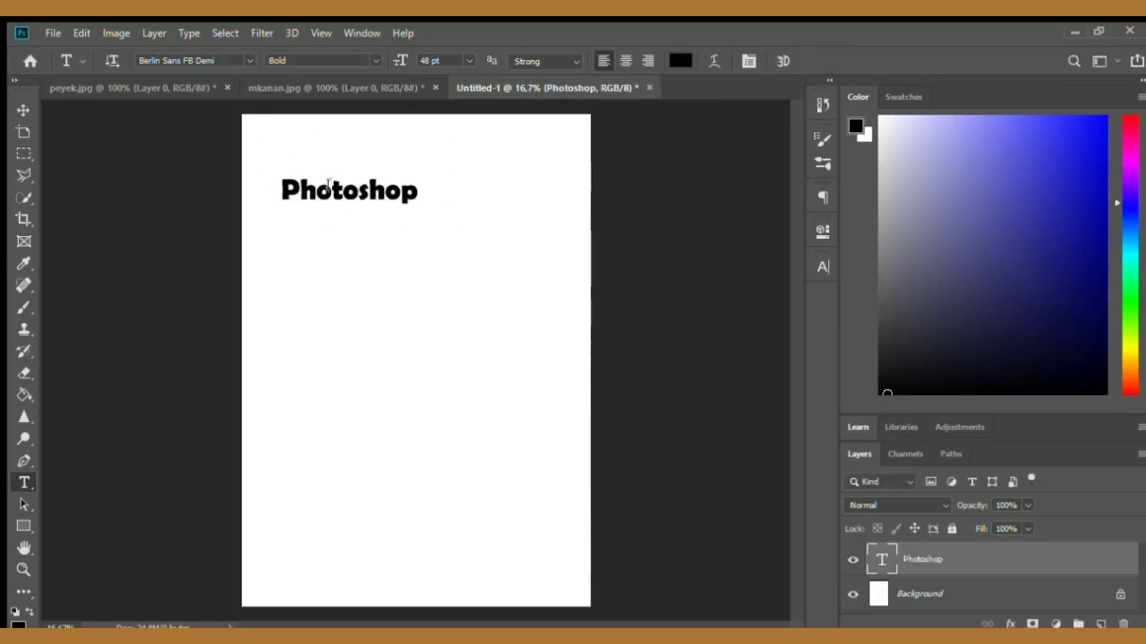
- Move the title toward the page centre and change its font to Franklin Gothic Heavy
click(23, 110)
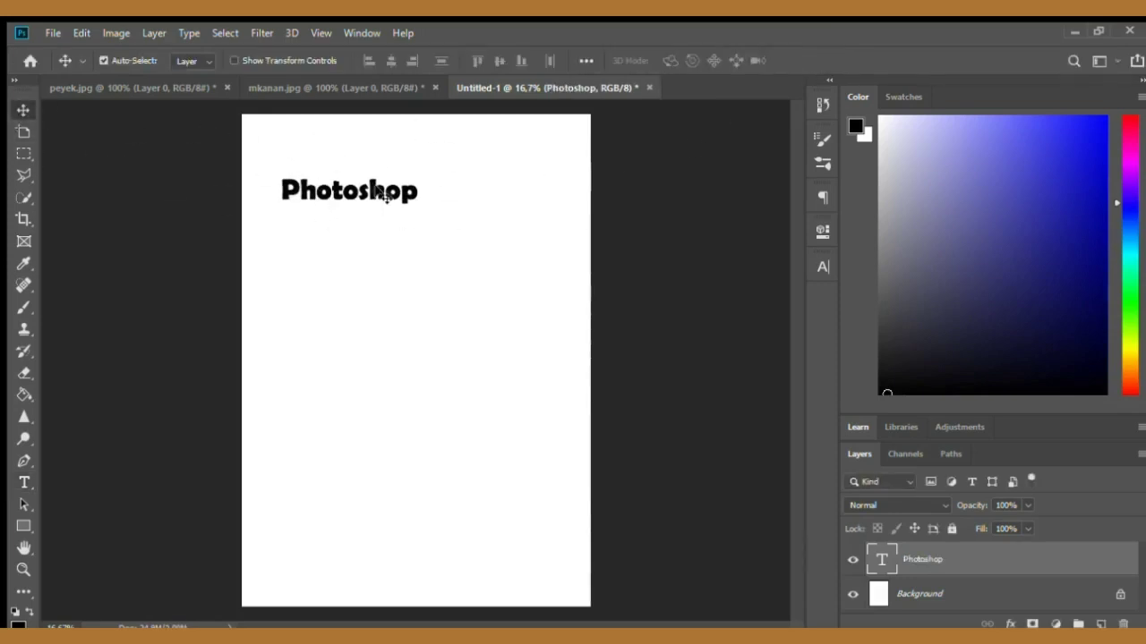
drag(380, 193, 449, 230)
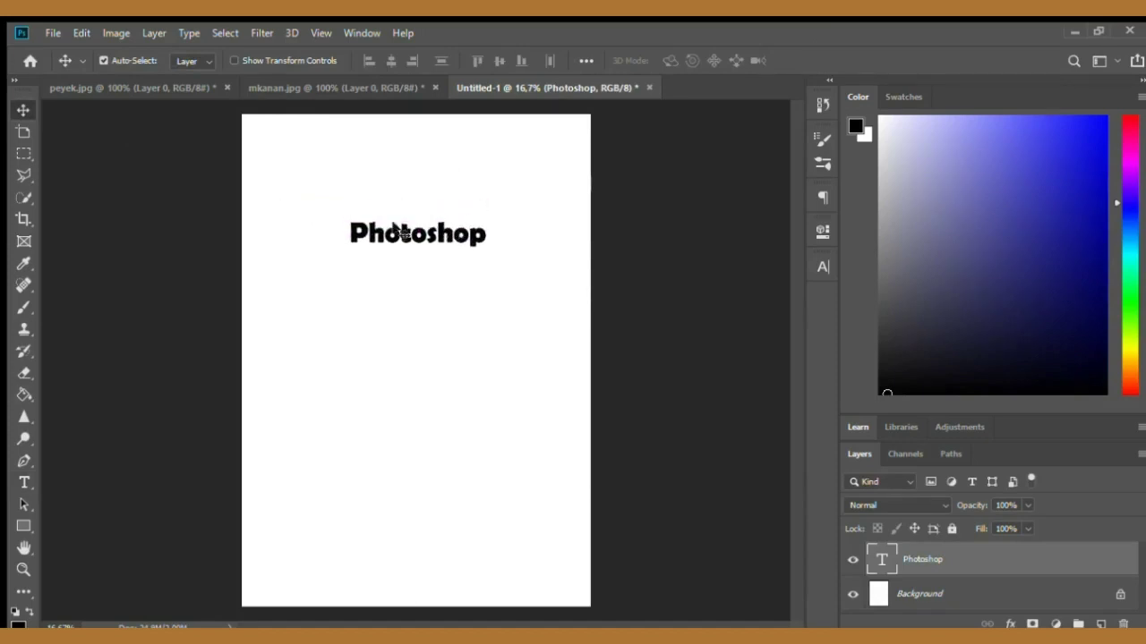
click(25, 483)
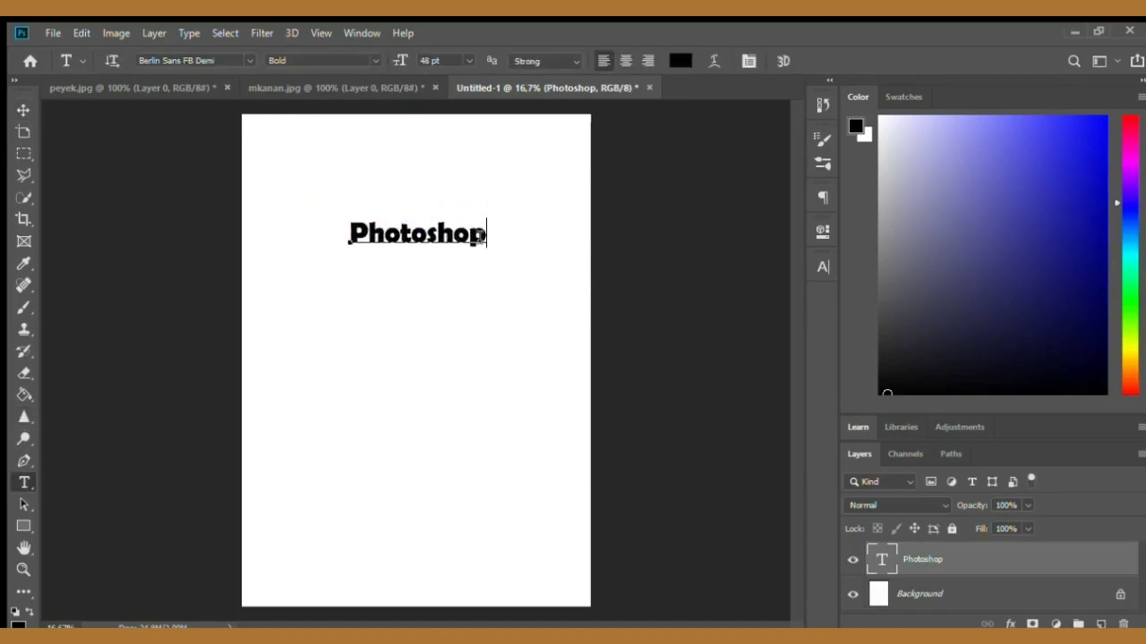
double_click(482, 235)
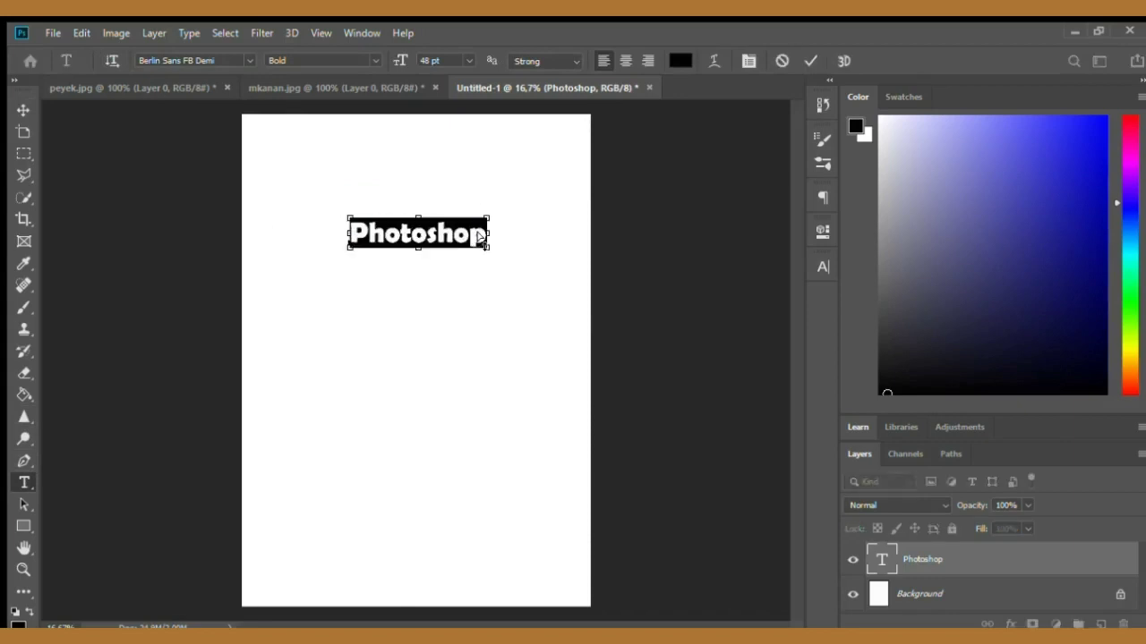
click(627, 193)
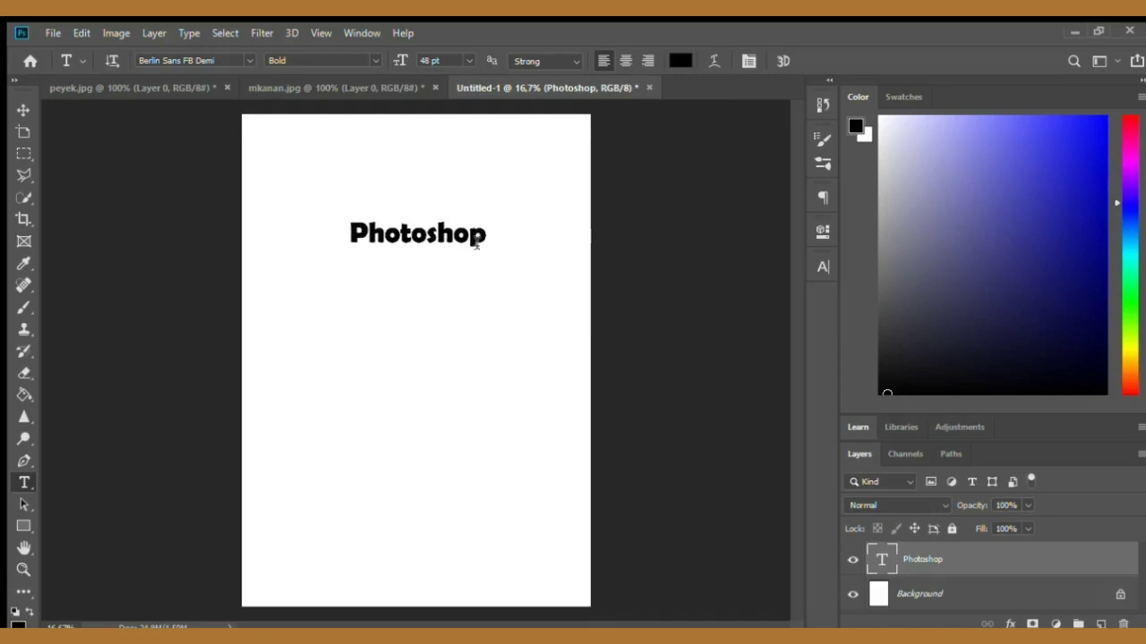
click(482, 236)
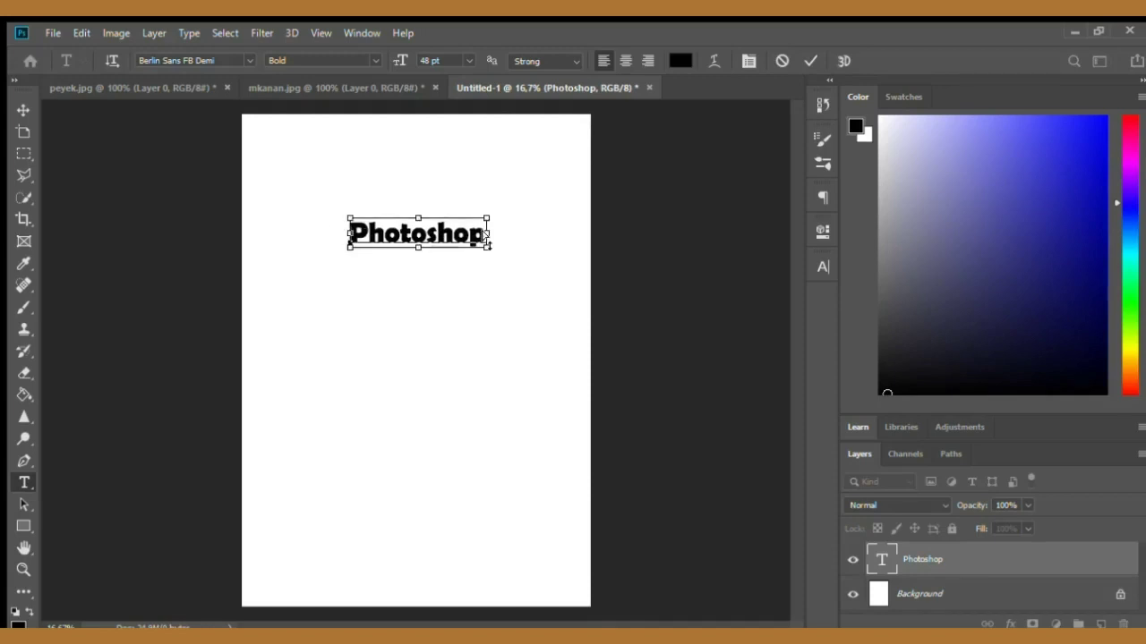
key(ctrl+a)
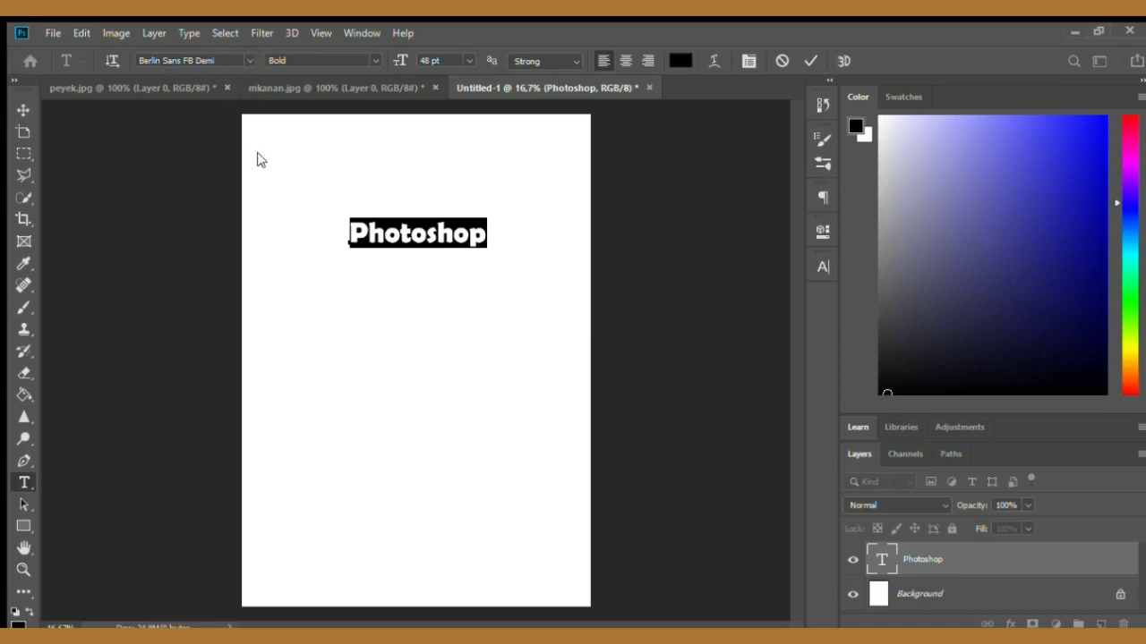
key(Return)
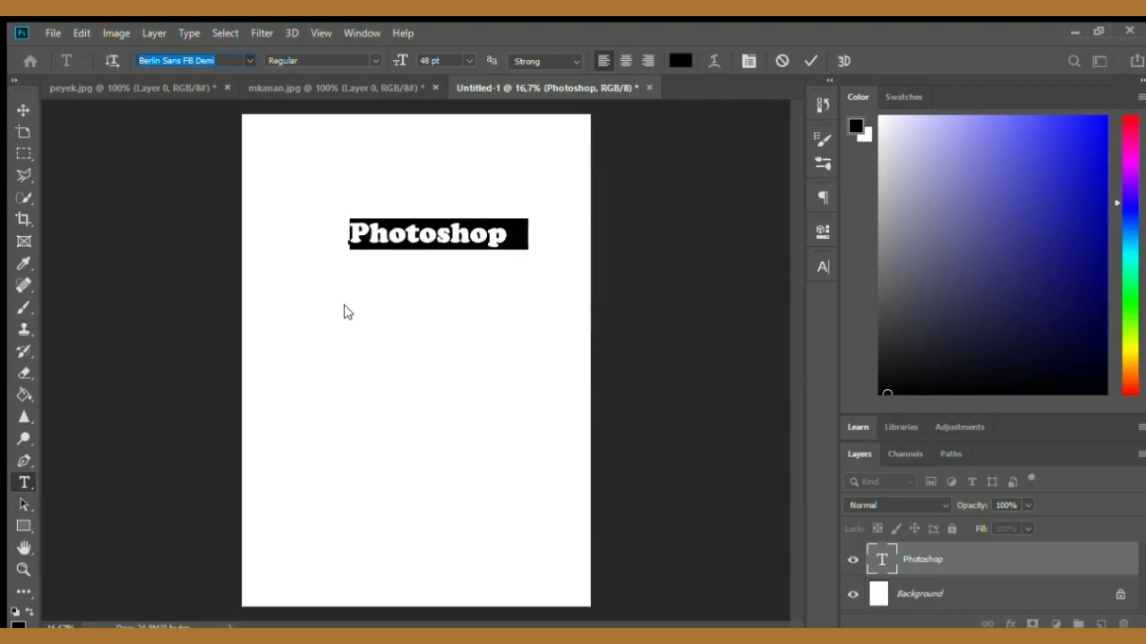
key(Down)
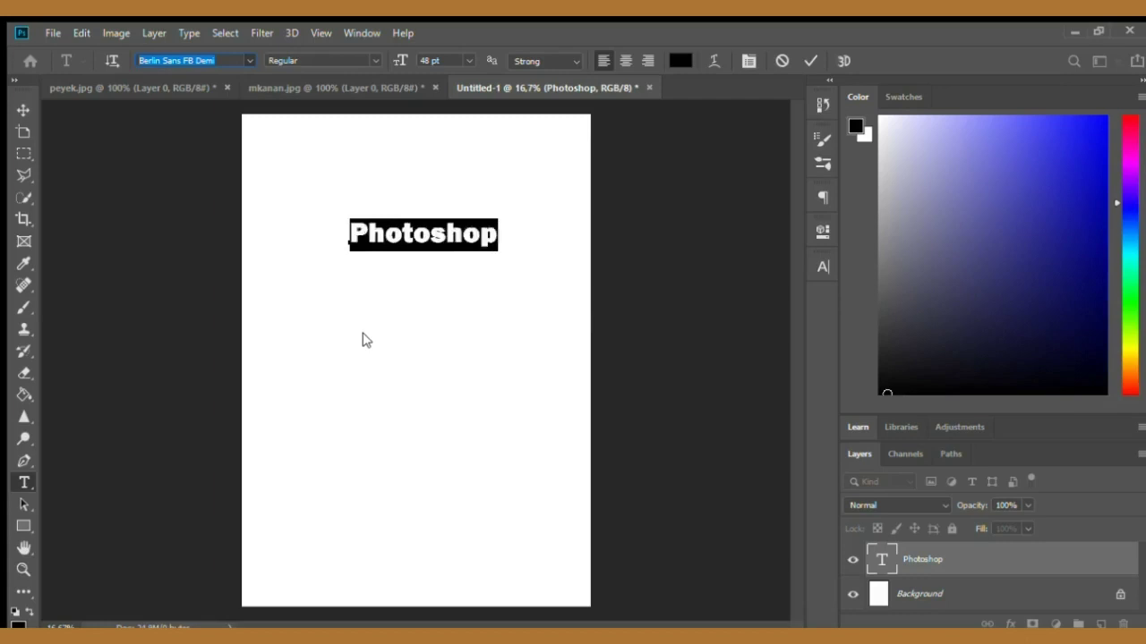
click(364, 333)
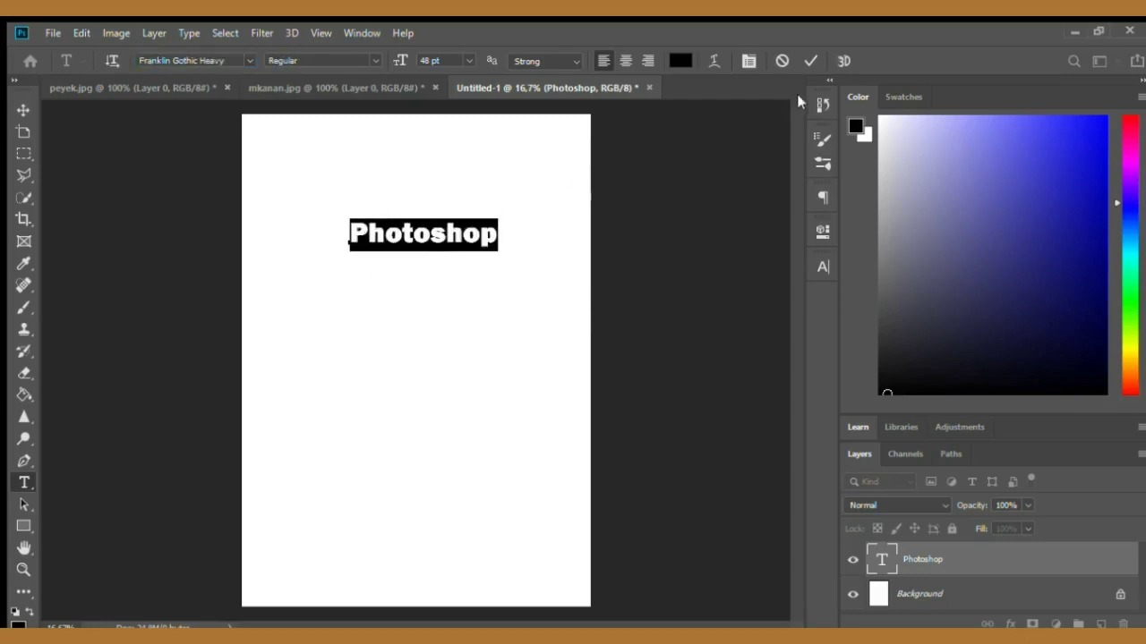
click(807, 60)
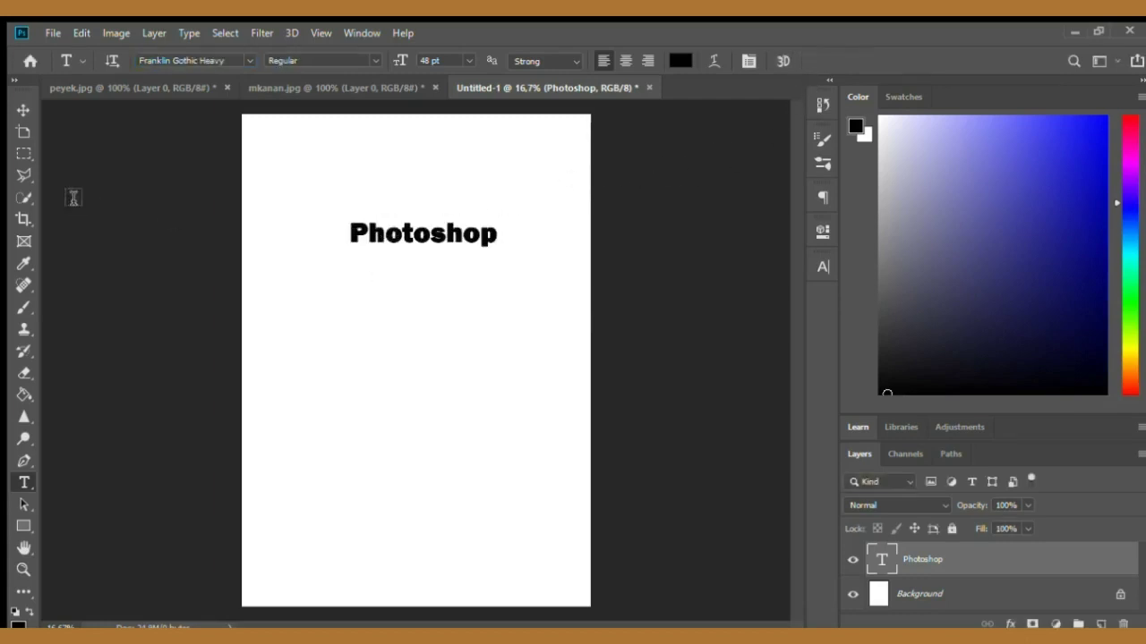
- Move the title up near the top edge, then delete the title layer
click(21, 107)
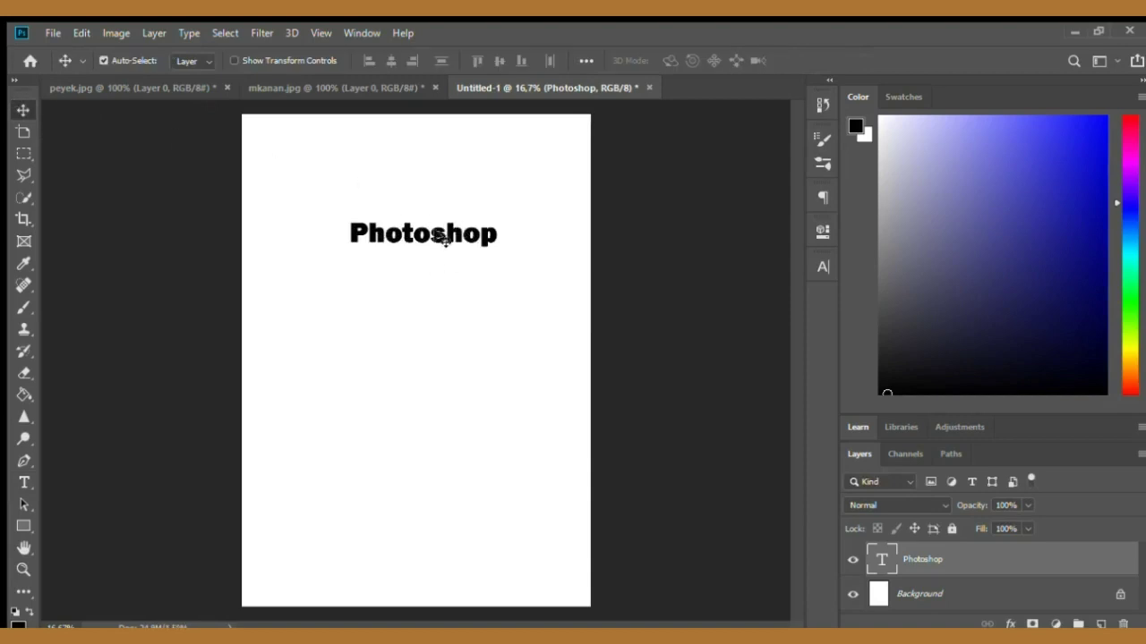
drag(454, 237, 446, 189)
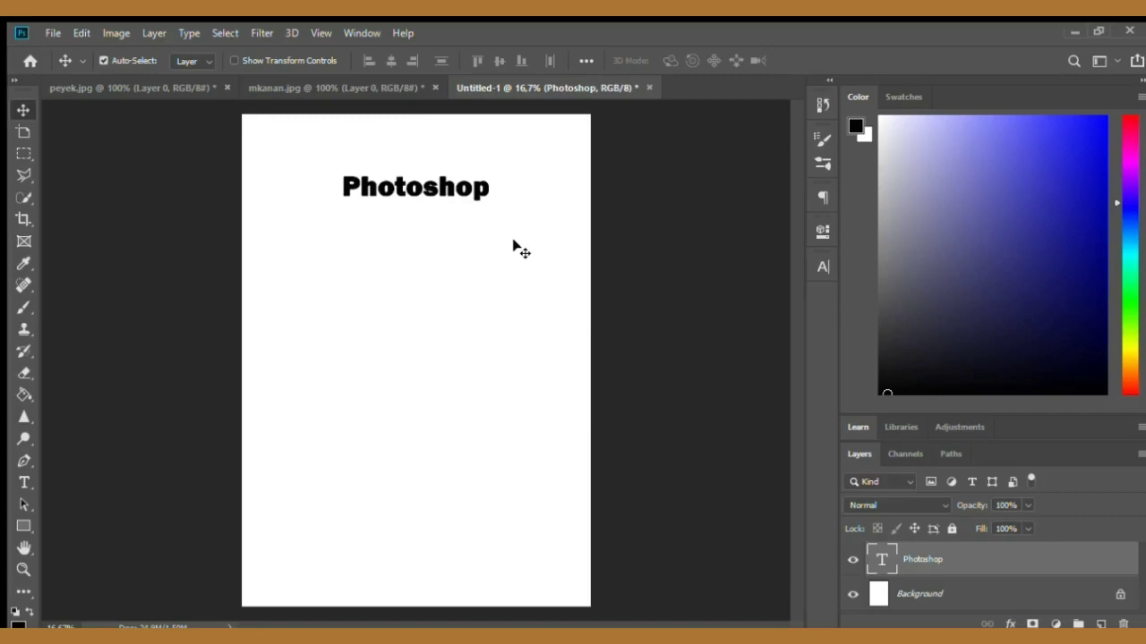
key(Delete)
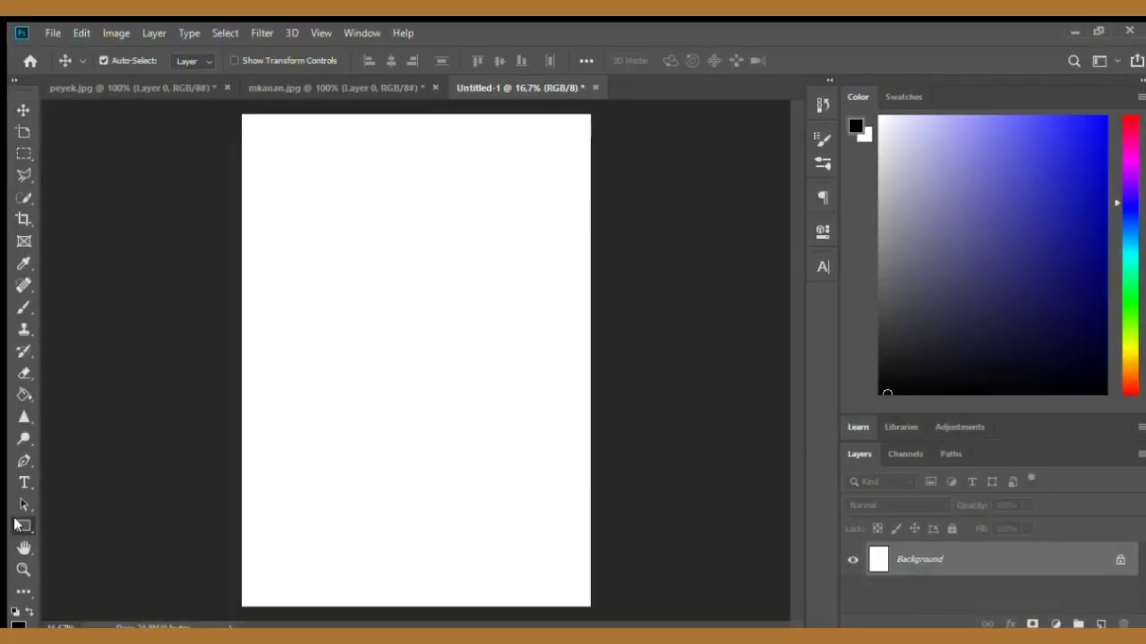
- Draw a black rectangle about 2098 × 1356 px in the upper half with a brown 83.82 px stroke
click(20, 526)
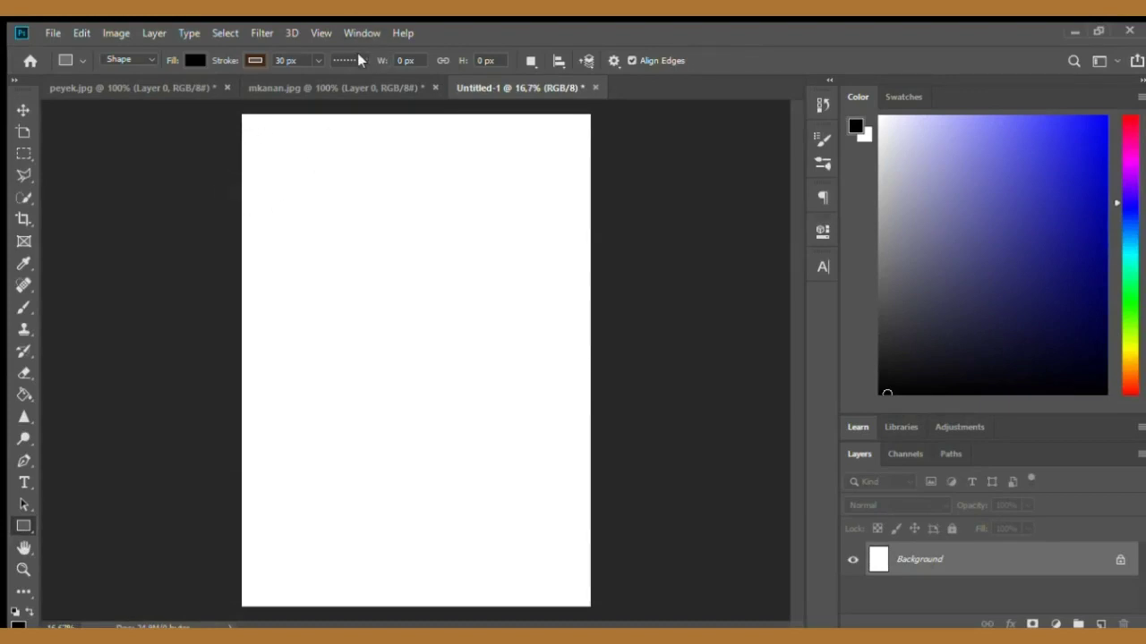
click(286, 118)
drag(287, 204, 580, 392)
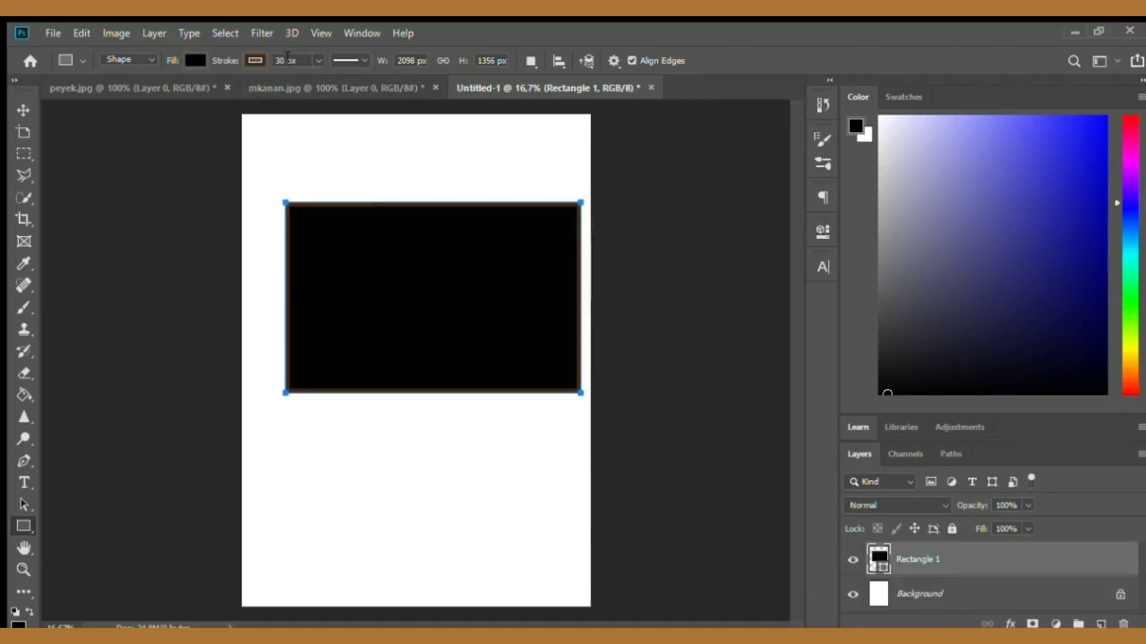
click(314, 57)
drag(325, 72, 329, 72)
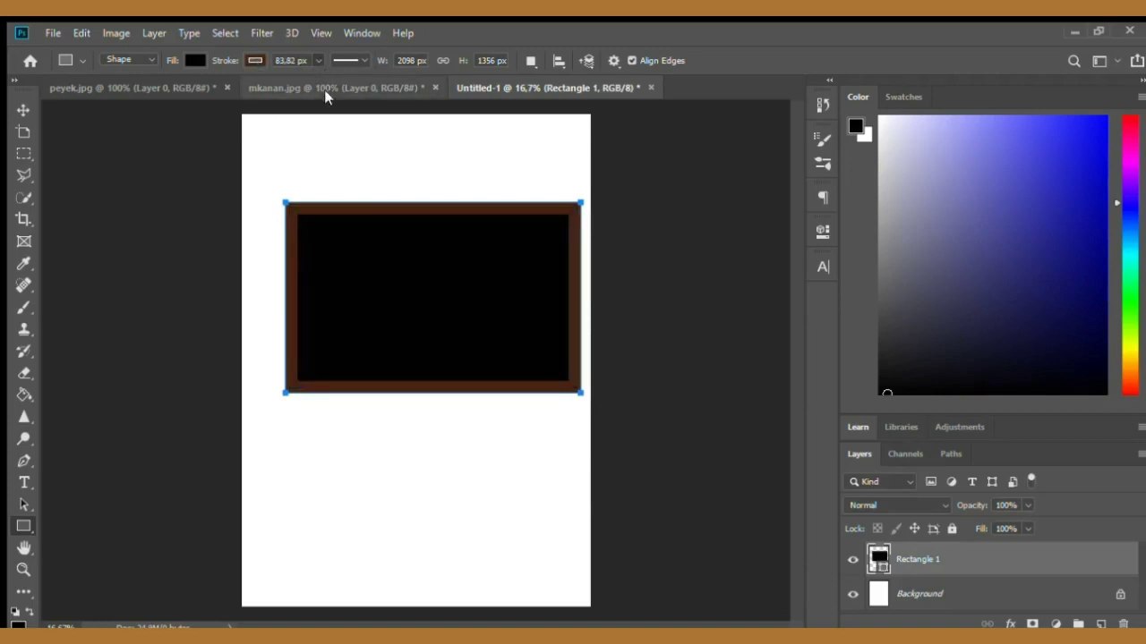
click(312, 57)
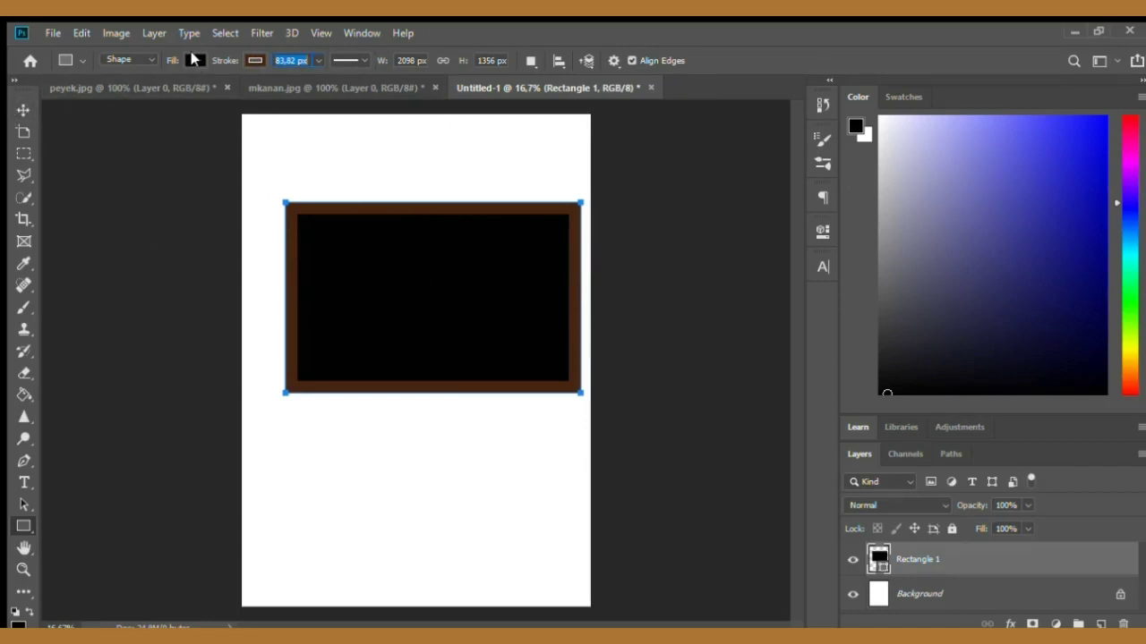
click(191, 54)
- Draw a circle about 1162 px across in the upper left part of the page
key(i)
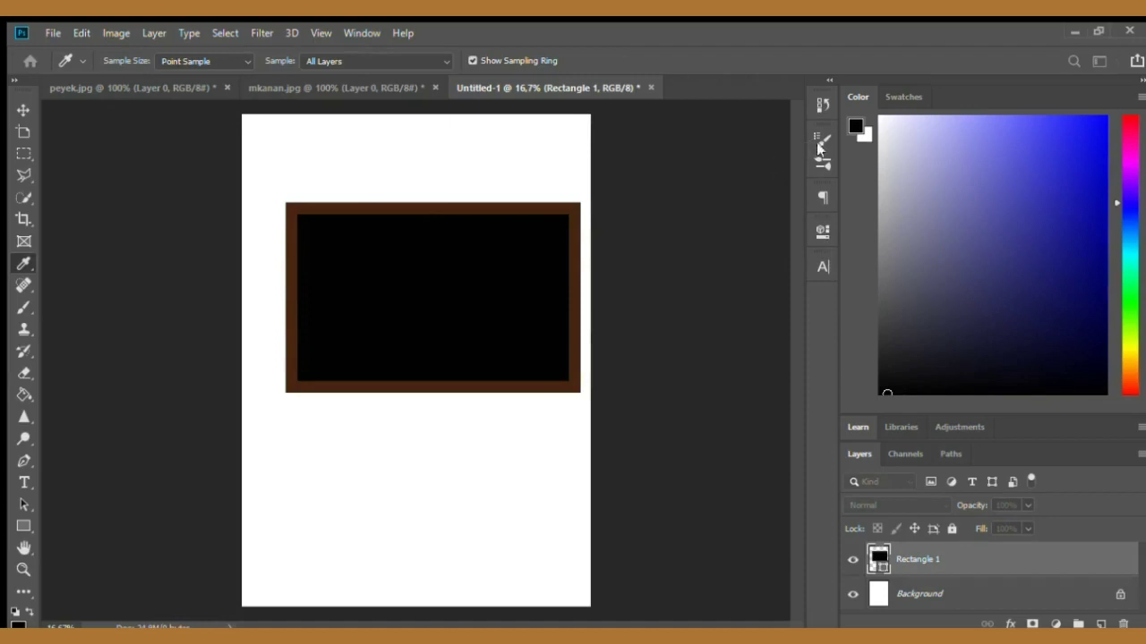
key(u)
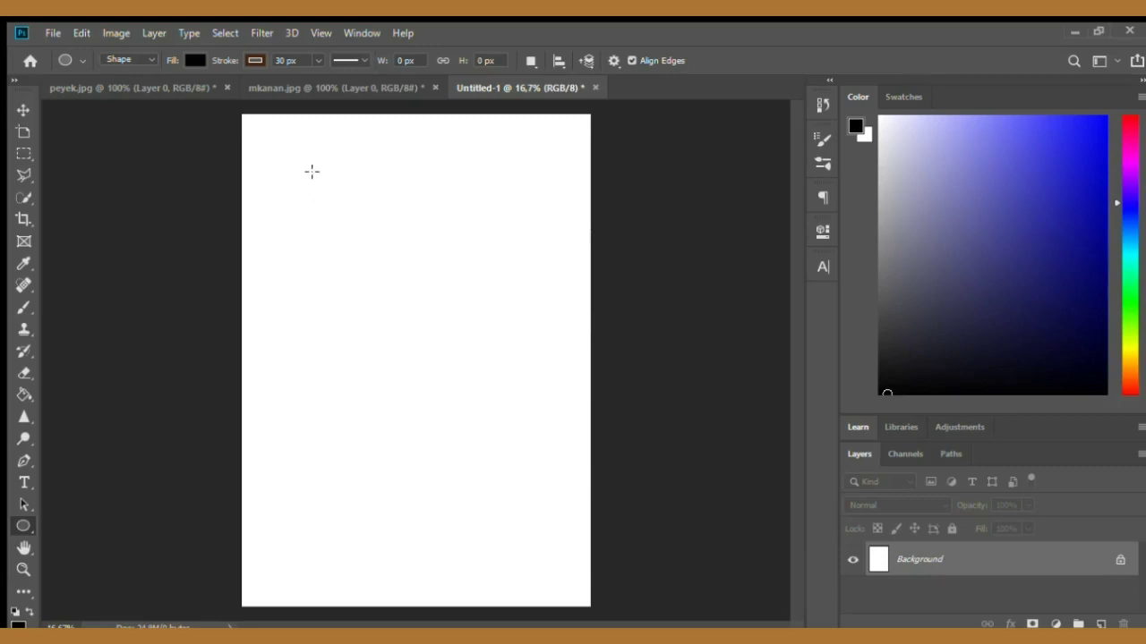
drag(312, 171, 475, 393)
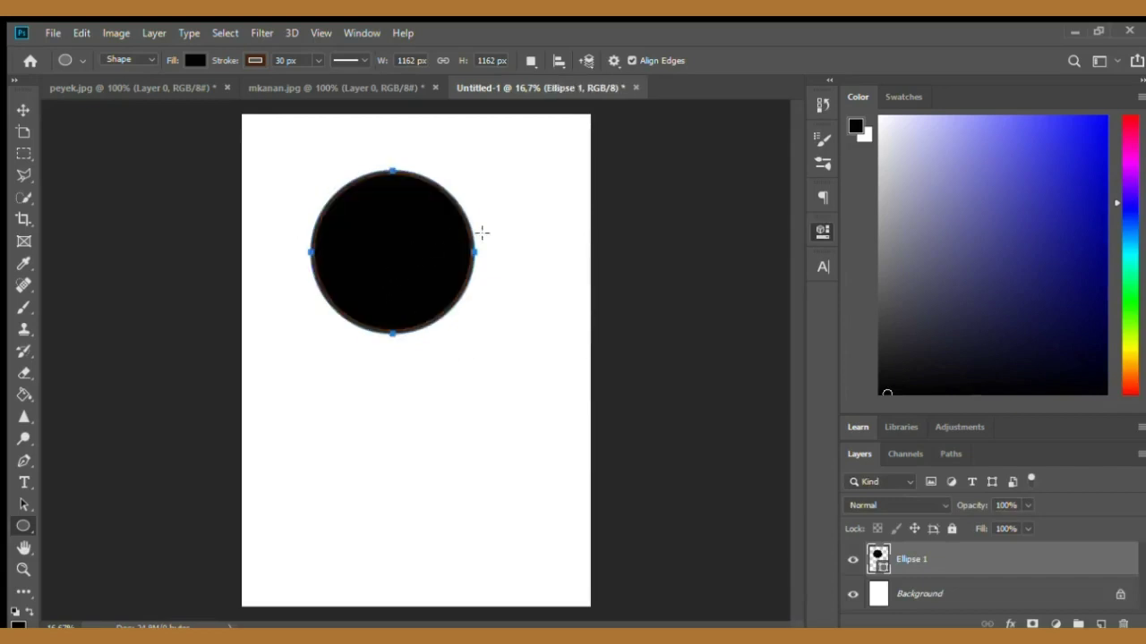
- Give the circle a 70.18 px brown stroke and a grey fill
click(675, 369)
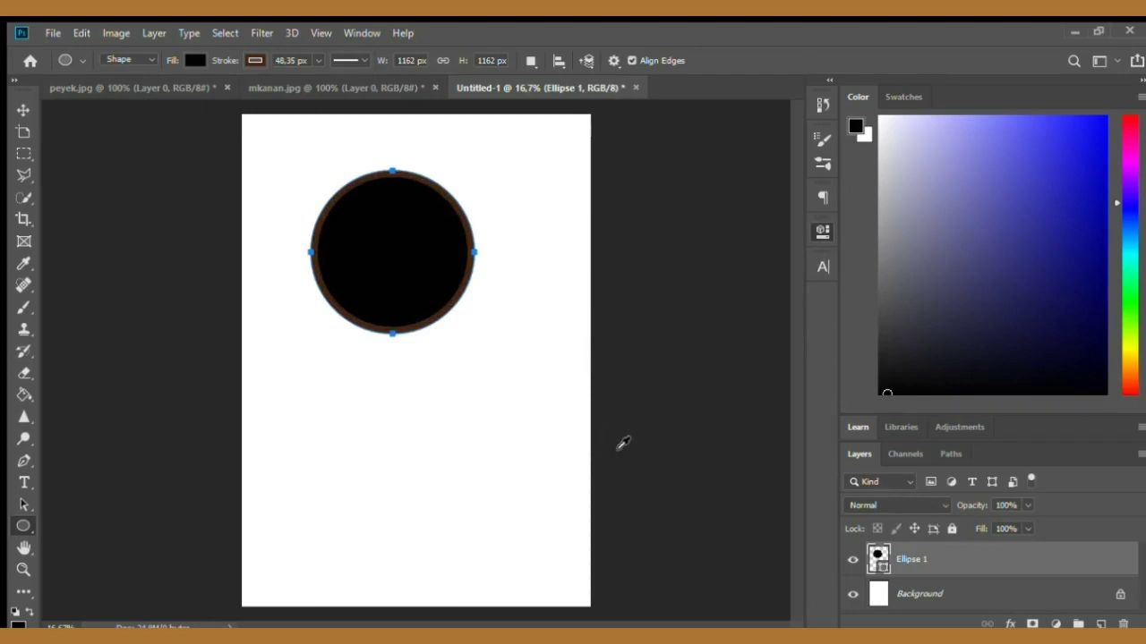
click(612, 363)
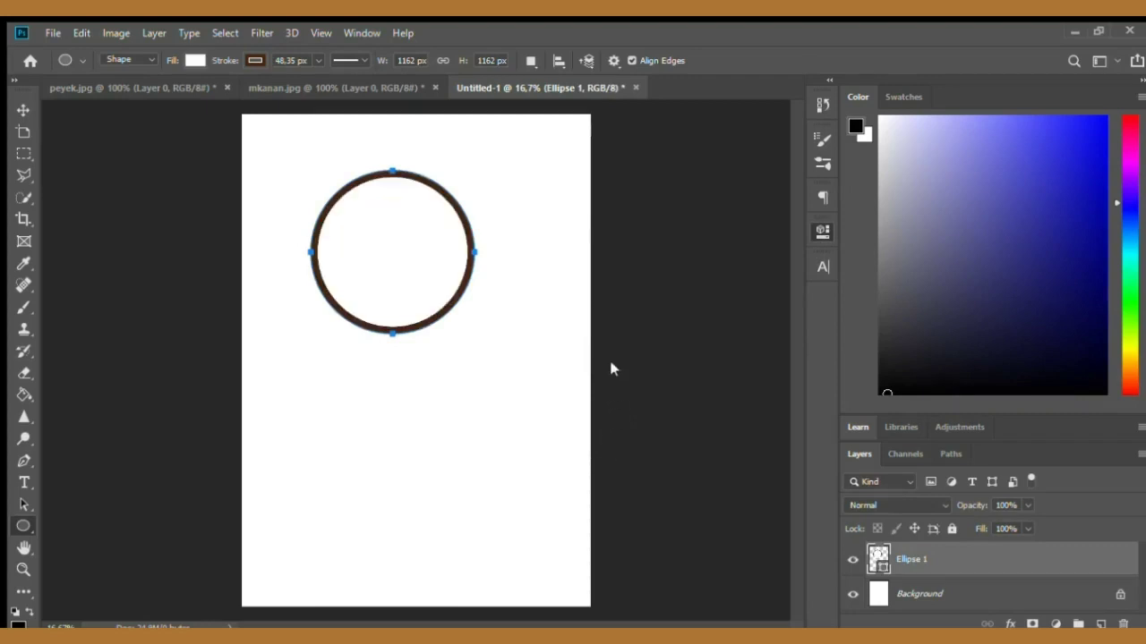
click(622, 495)
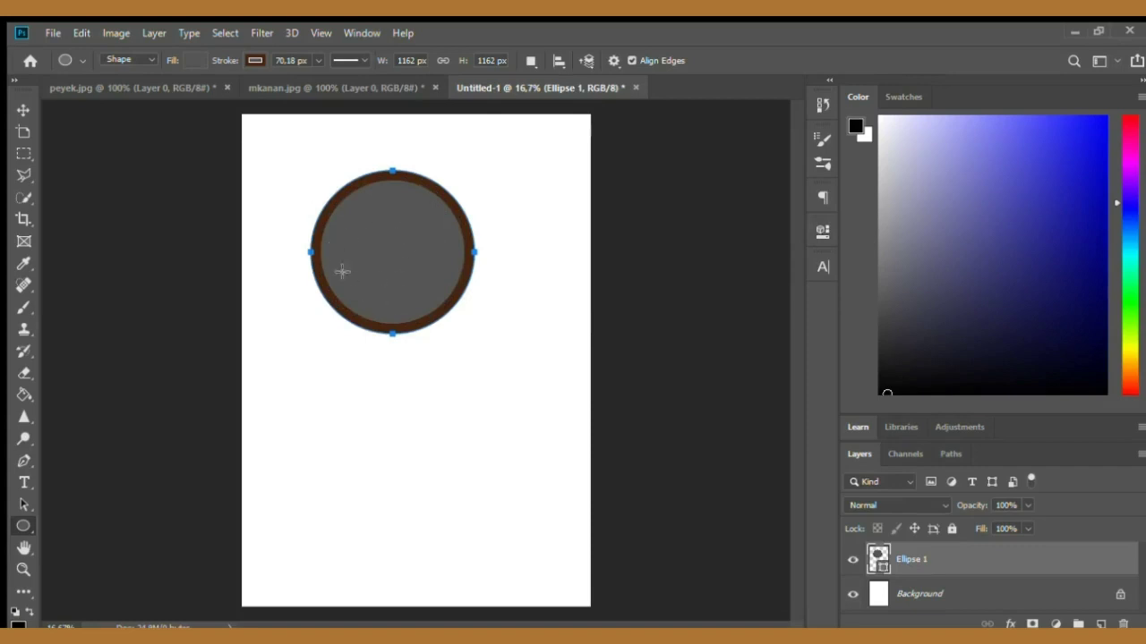
click(24, 109)
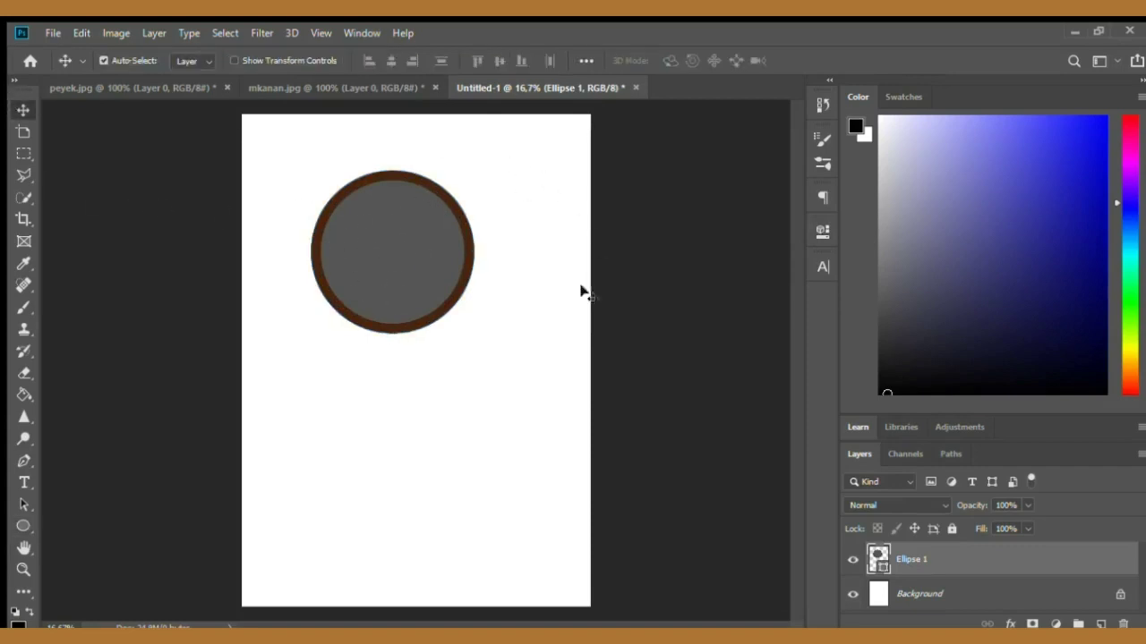
- Draw an ellipse about 1852 × 1207 px in the lower half of the page
click(24, 525)
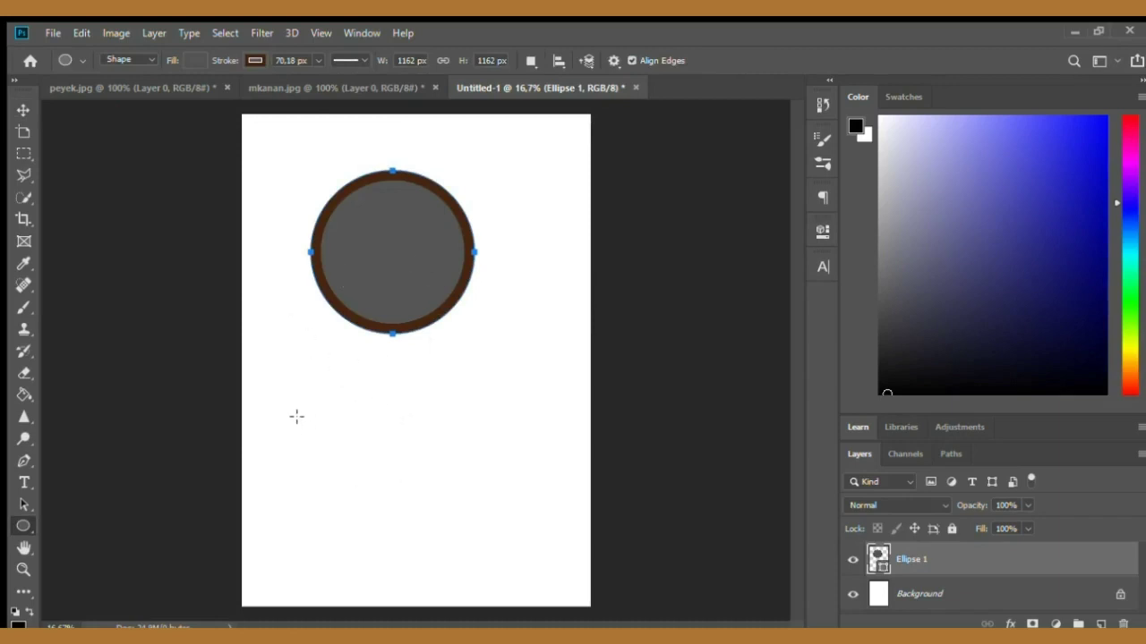
mouse_move(296, 415)
mouse_down()
mouse_move(466, 553)
mouse_move(435, 608)
mouse_move(392, 620)
mouse_move(432, 540)
mouse_move(540, 535)
mouse_move(521, 581)
mouse_move(490, 602)
mouse_move(453, 593)
mouse_move(454, 573)
mouse_move(556, 584)
mouse_up()
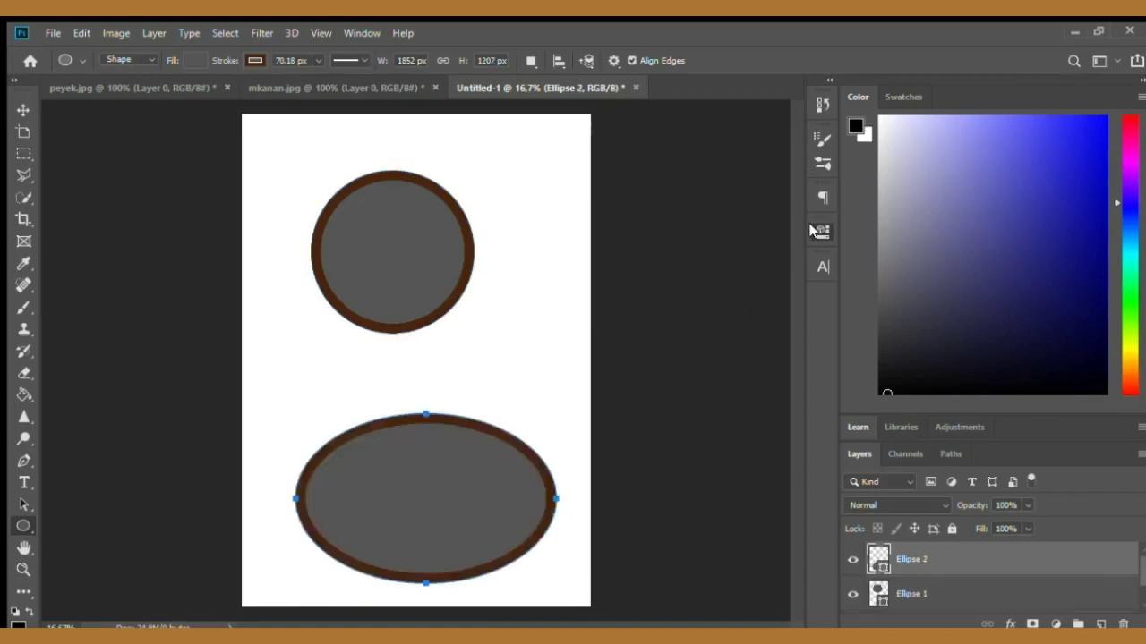
click(22, 108)
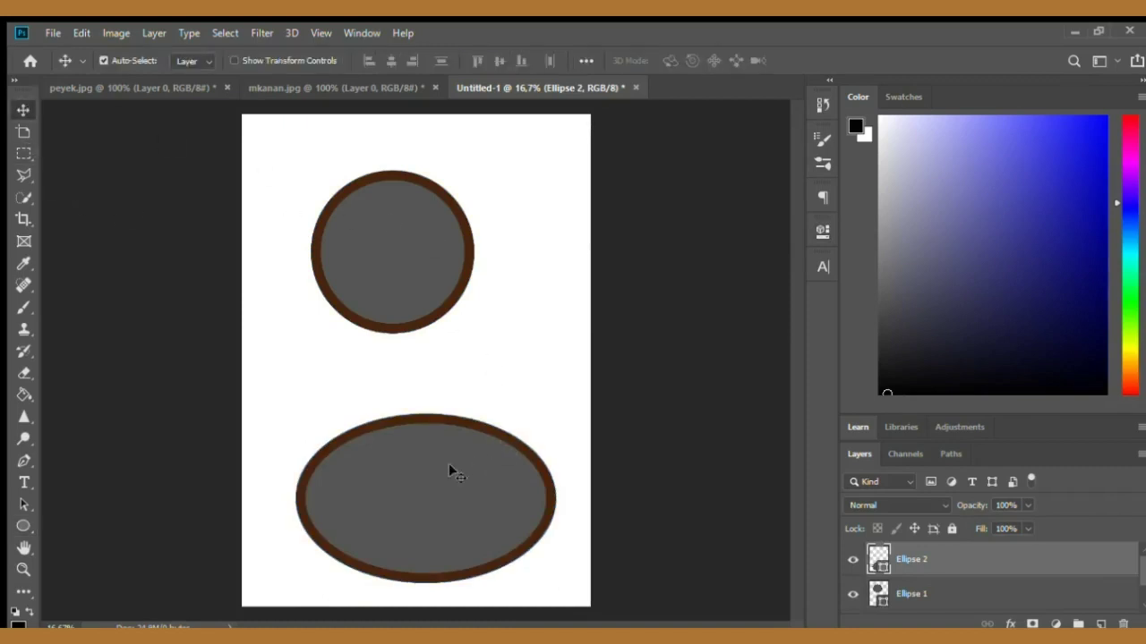
- Move the ellipse upward closer to the circle and nudge the circle slightly to the right
drag(438, 486, 426, 427)
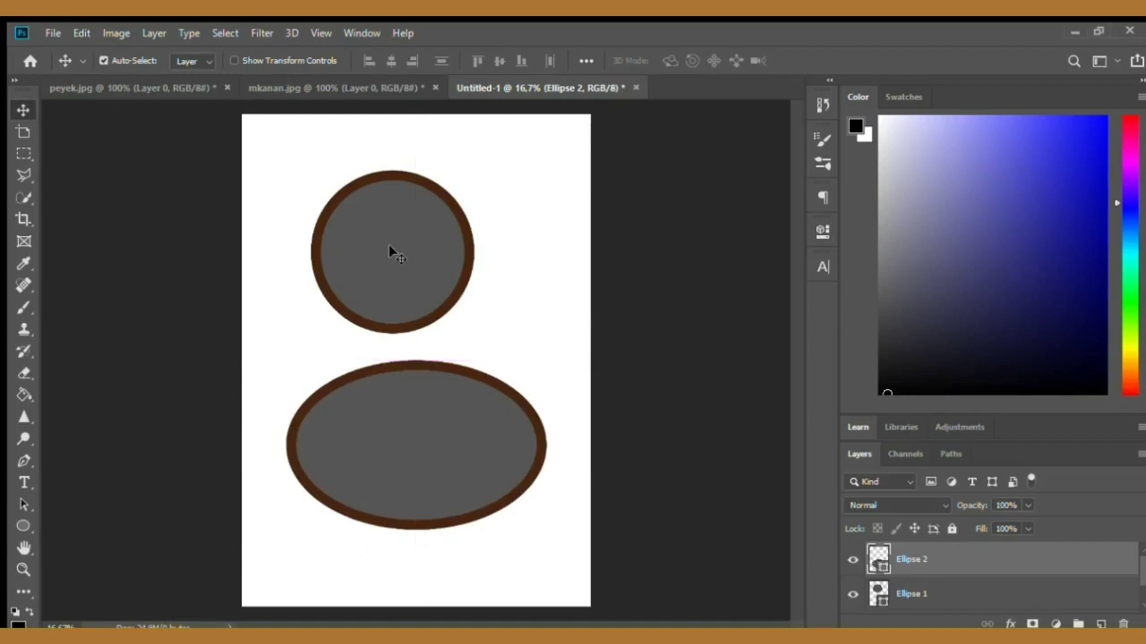
drag(388, 245, 412, 251)
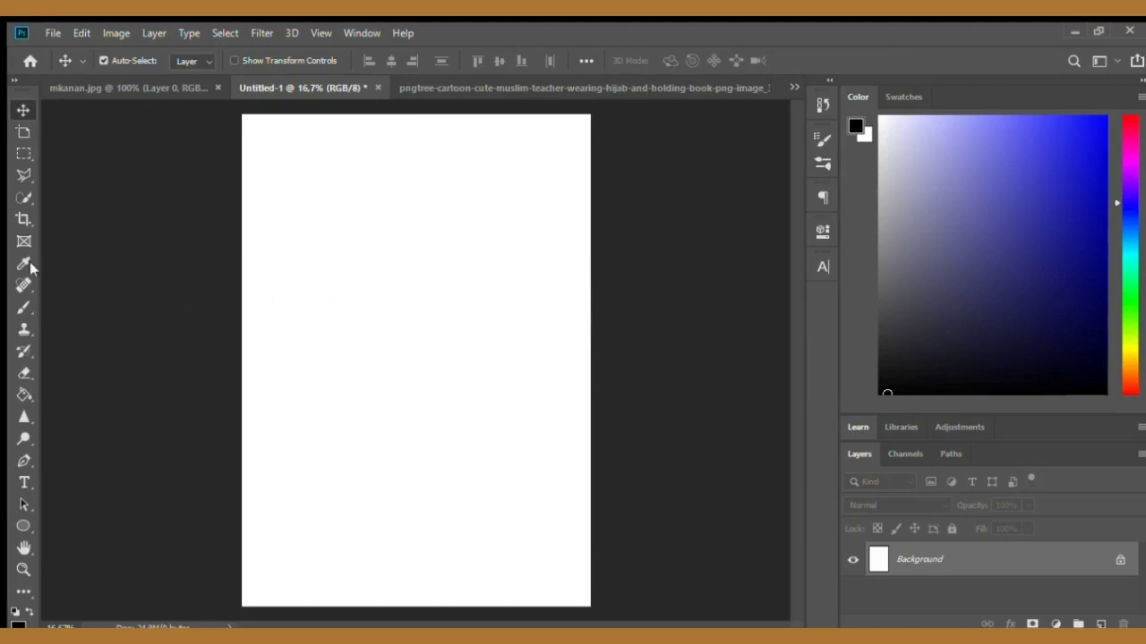
- Inspect the cartoon teacher illustration at different zoom levels
click(17, 176)
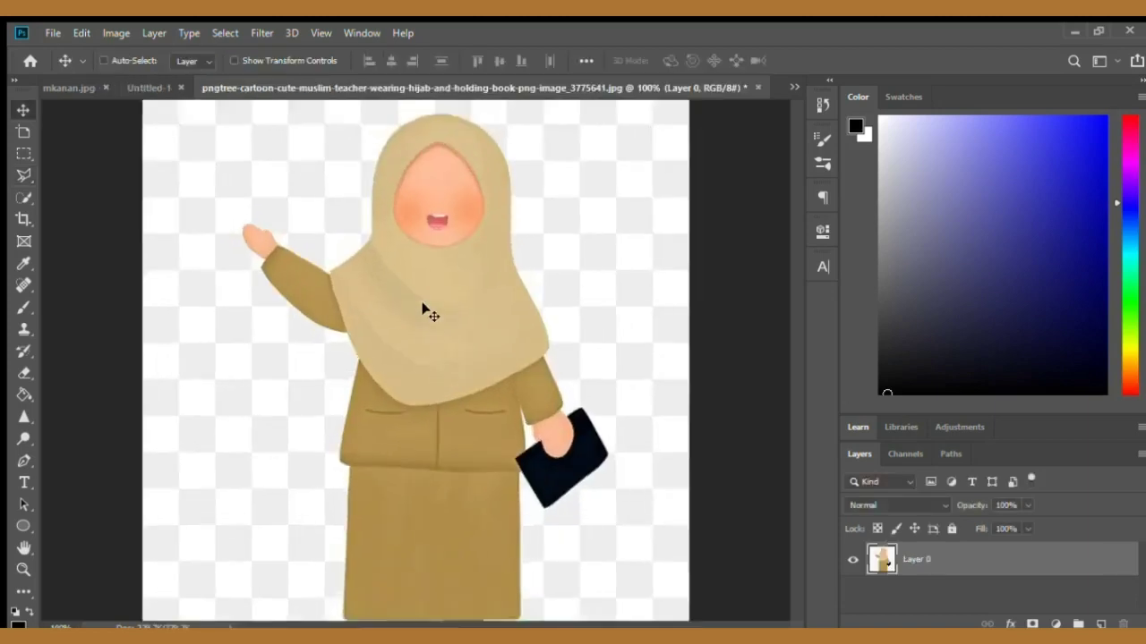
scroll(450, 208, up, 1)
scroll(450, 205, down, 5)
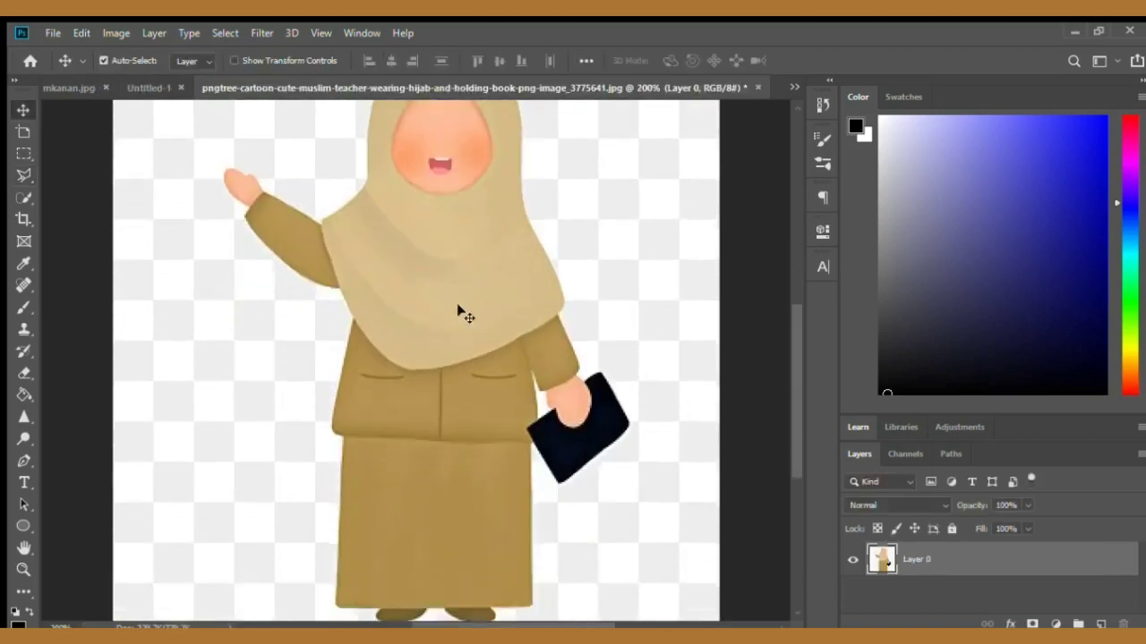
scroll(430, 455, up, 4)
scroll(429, 438, up, 1)
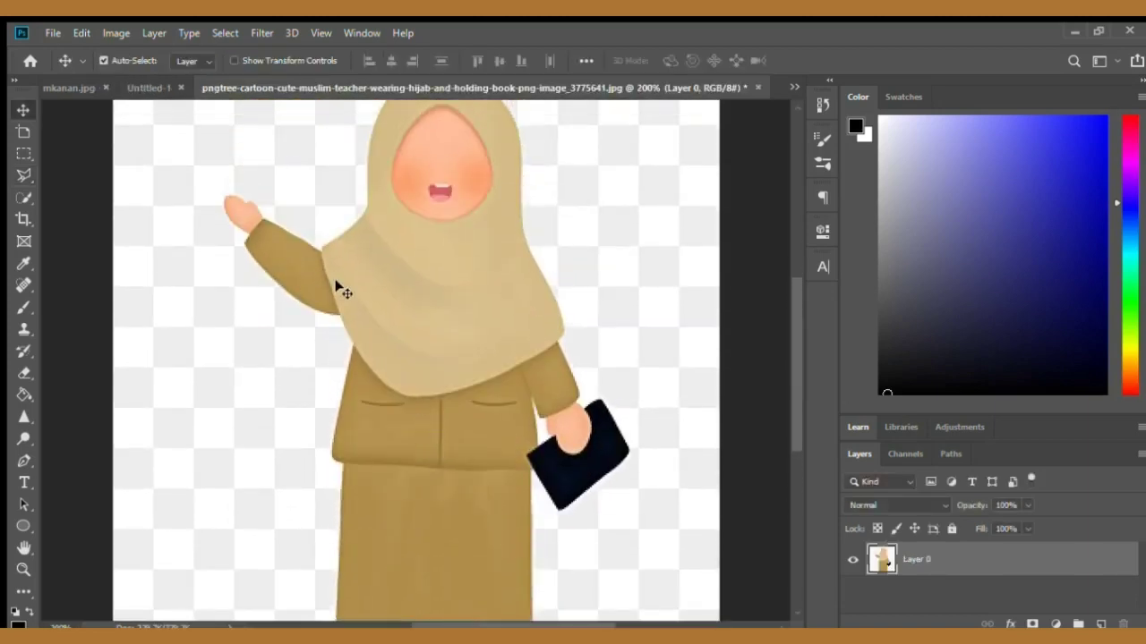
key(ctrl+1)
mouse_move(379, 307)
mouse_down()
mouse_move(396, 362)
mouse_move(380, 306)
mouse_up()
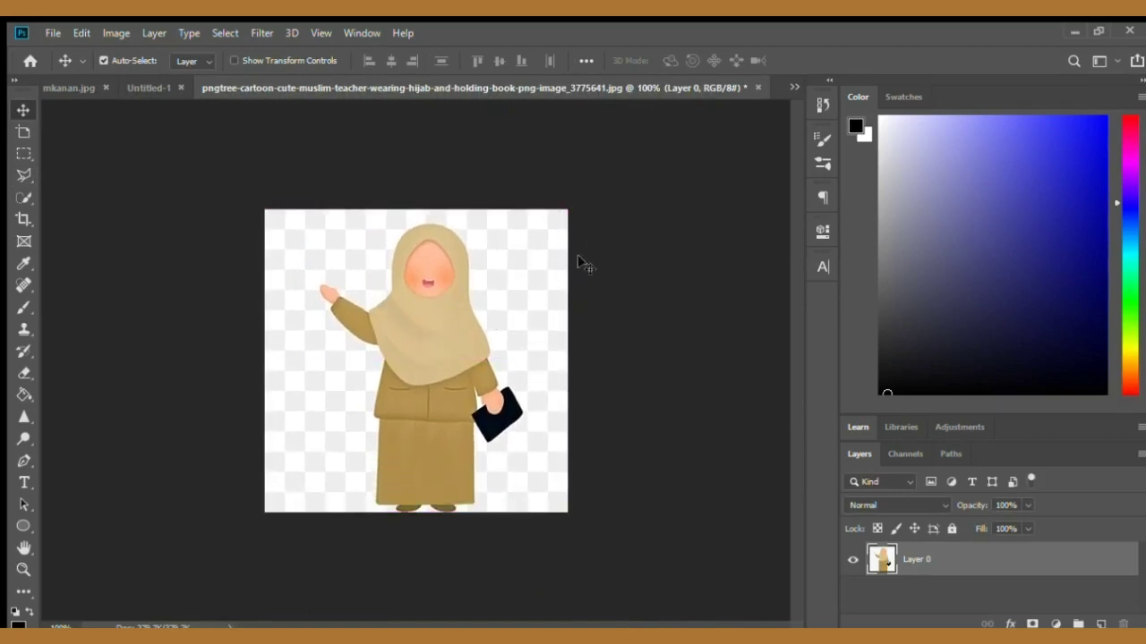
key(ctrl+minus)
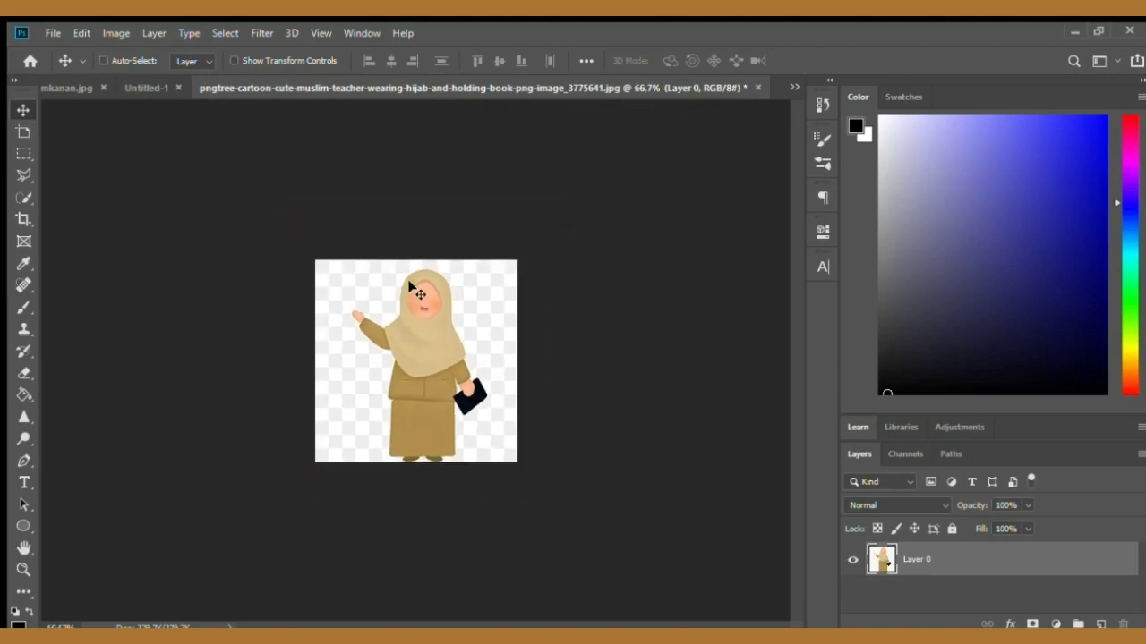
key(ctrl+plus)
key(ctrl+plus)
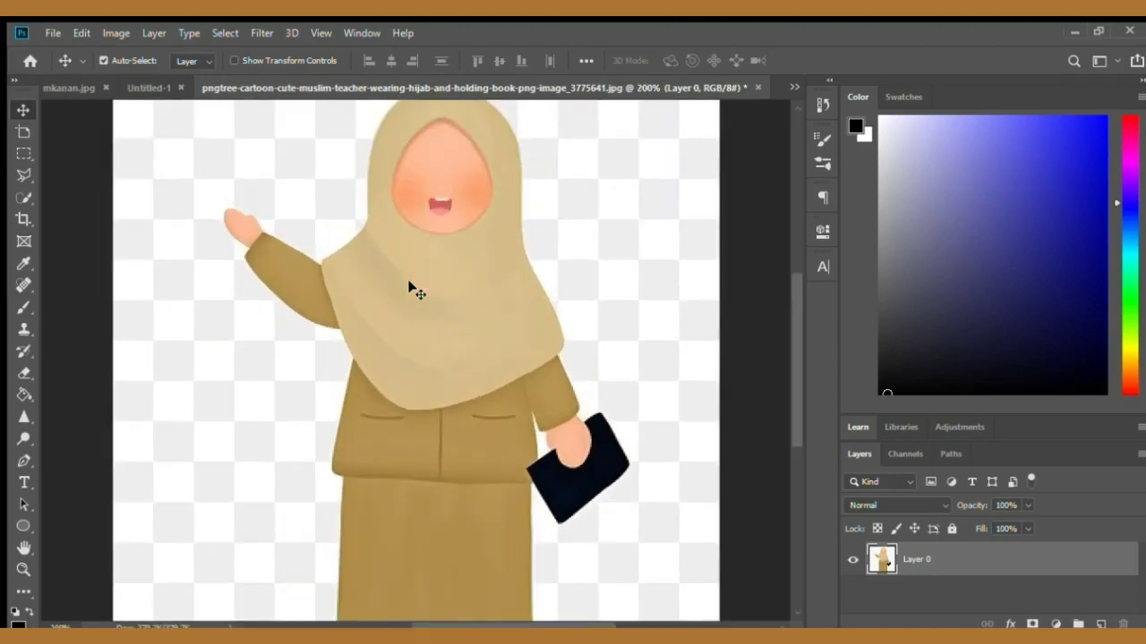
key(ctrl+minus)
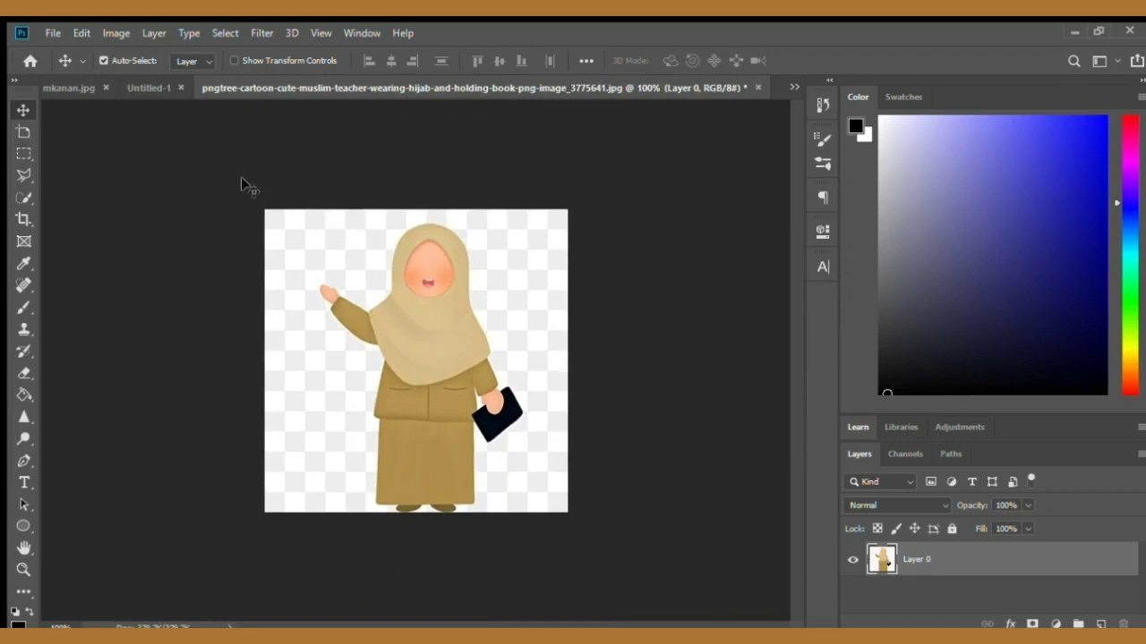
- Trace a polygonal lasso outline closely around the teacher figure, from the skirt hem up around the hijab and back down
click(24, 176)
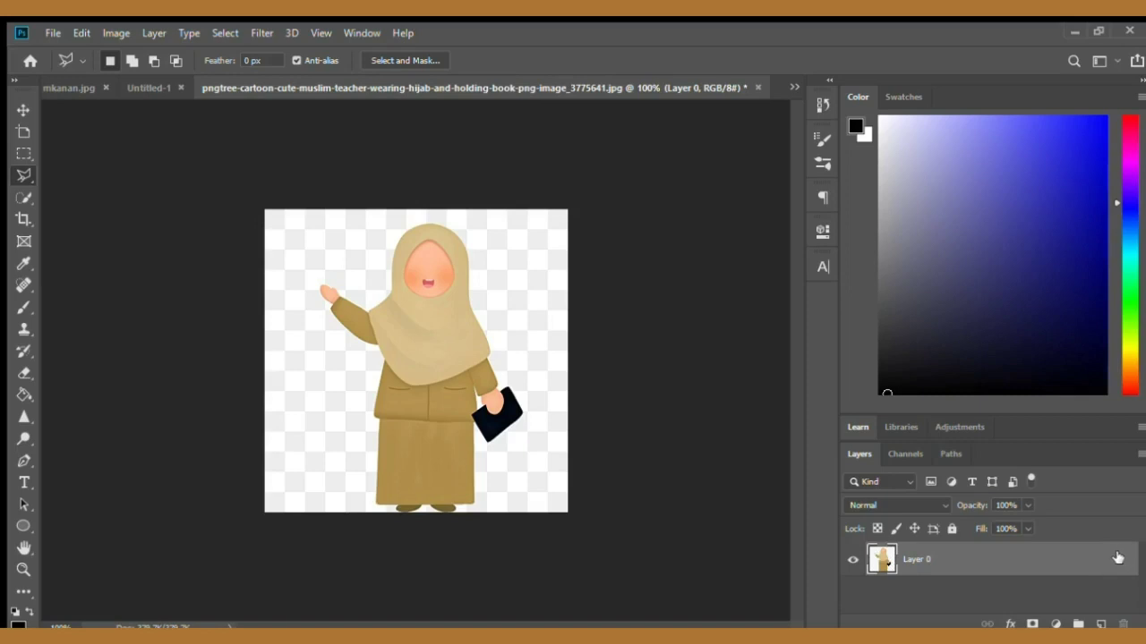
click(951, 529)
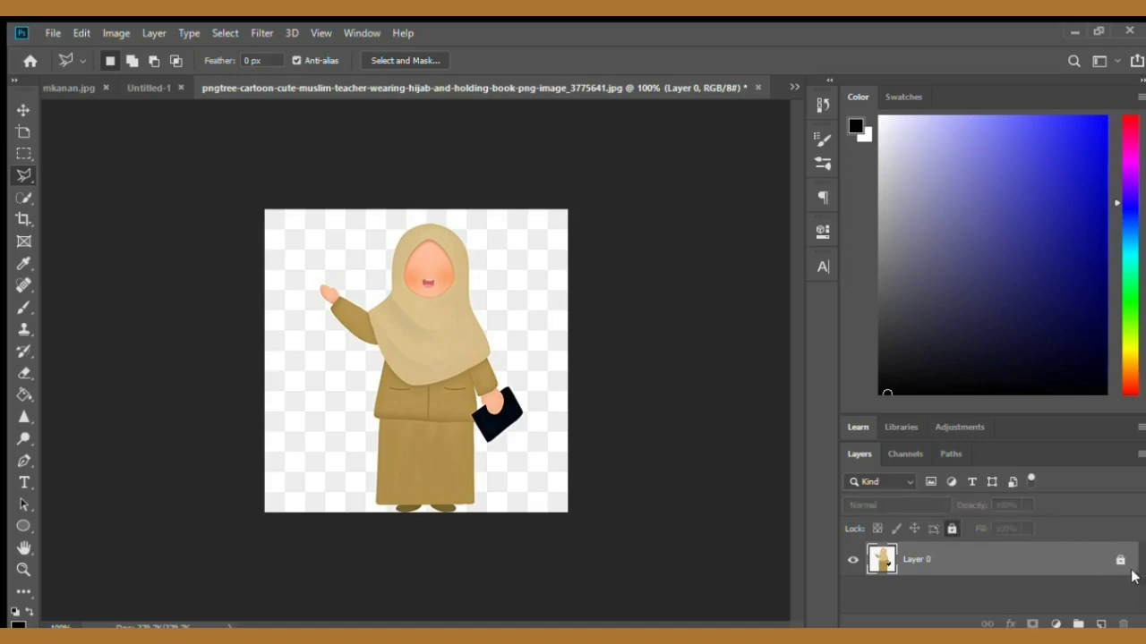
click(951, 529)
key(ctrl+plus)
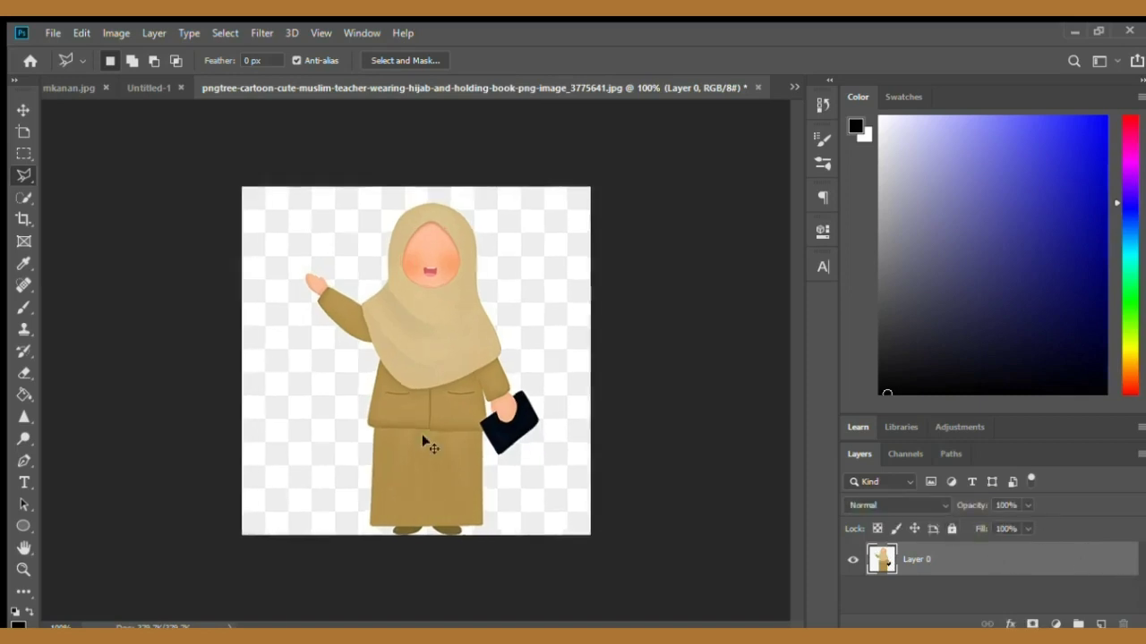
scroll(591, 375, down, 2)
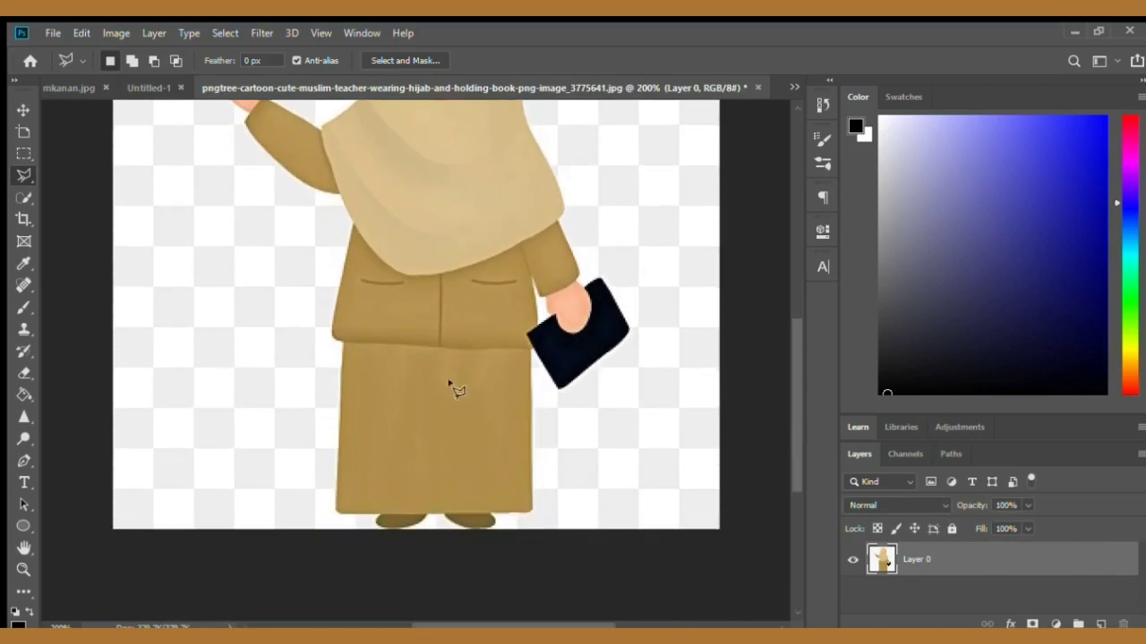
click(327, 537)
click(541, 538)
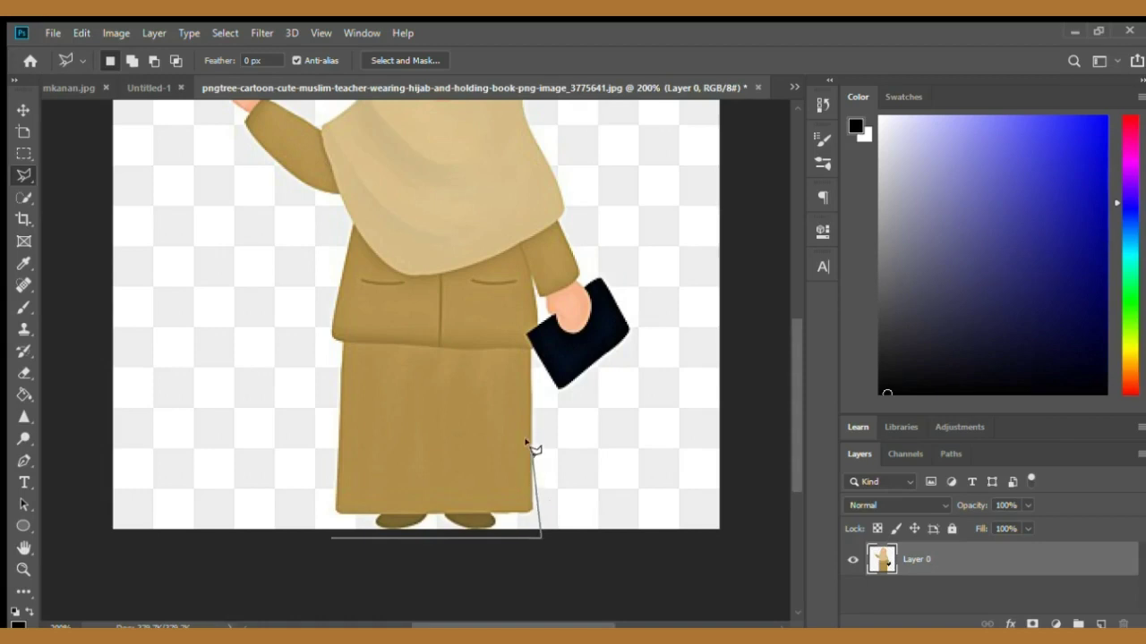
click(534, 349)
click(557, 390)
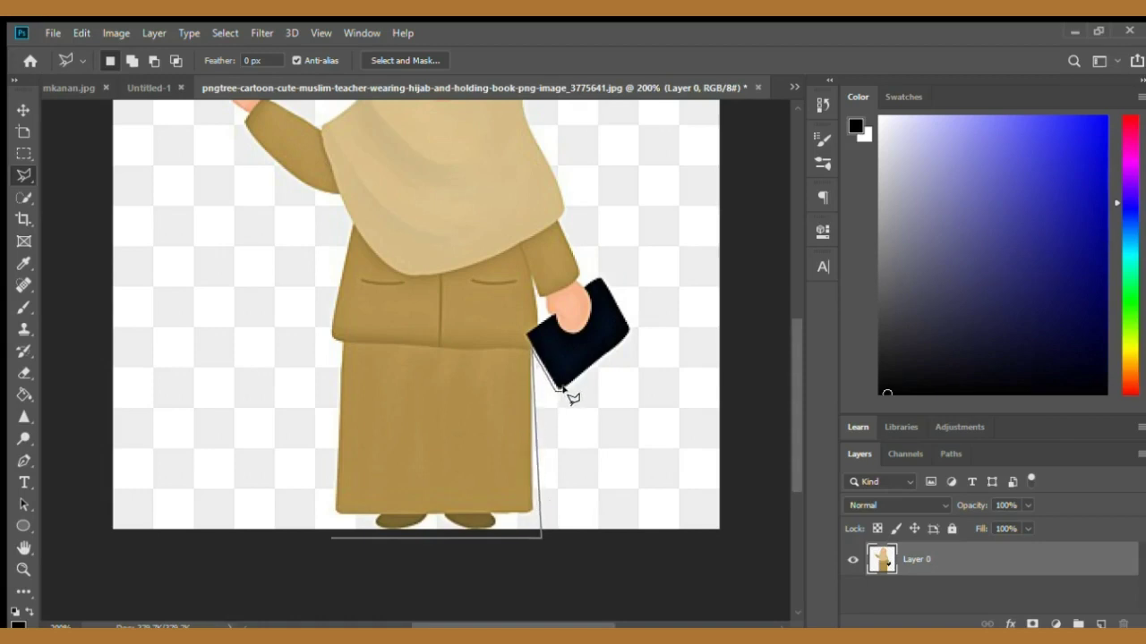
click(629, 332)
click(600, 278)
click(583, 270)
click(558, 222)
click(569, 212)
scroll(521, 170, up, 5)
click(521, 216)
click(462, 148)
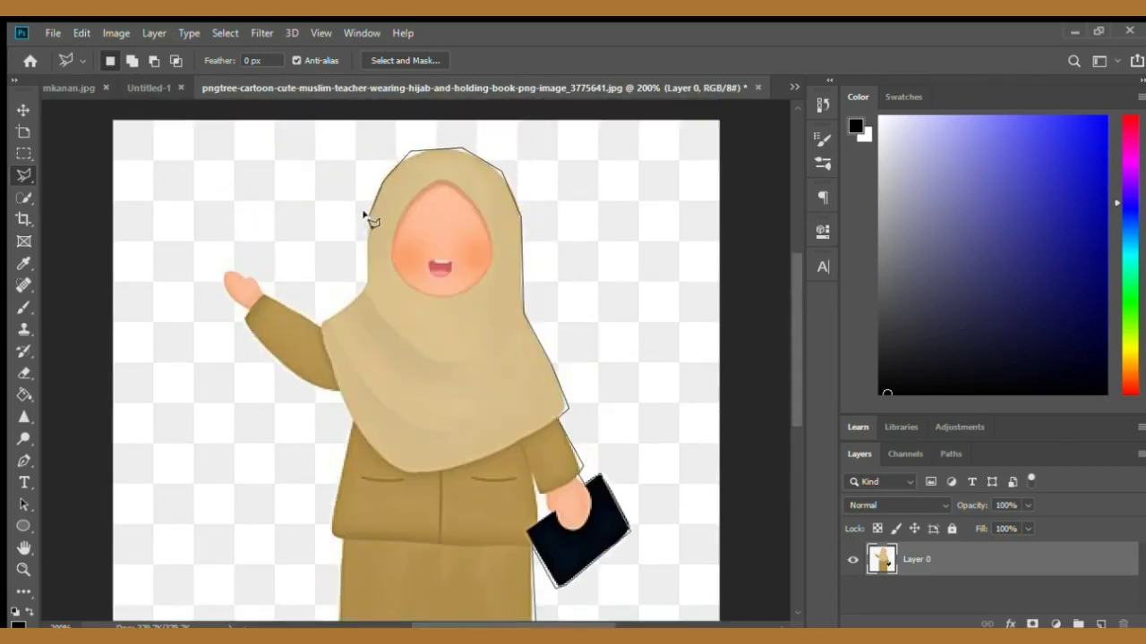
click(364, 293)
click(319, 323)
click(264, 293)
click(228, 267)
click(245, 319)
click(337, 390)
click(329, 531)
scroll(338, 539, down, 3)
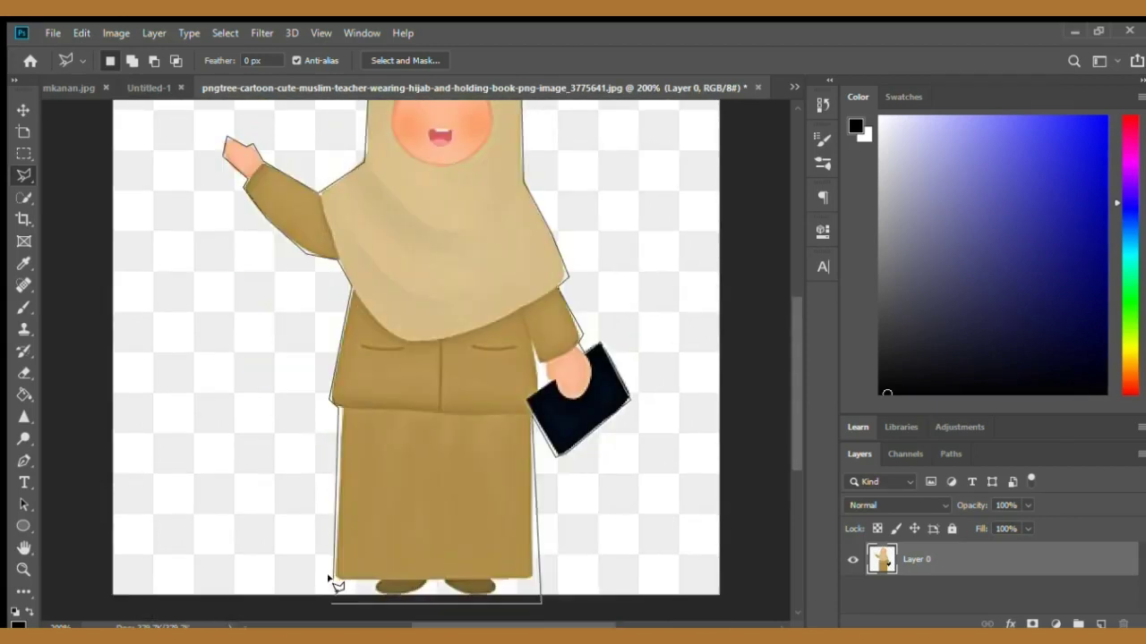
click(329, 578)
- Extend the lasso outward around the image border and close it, selecting the background around the figure
scroll(346, 586, down, 3)
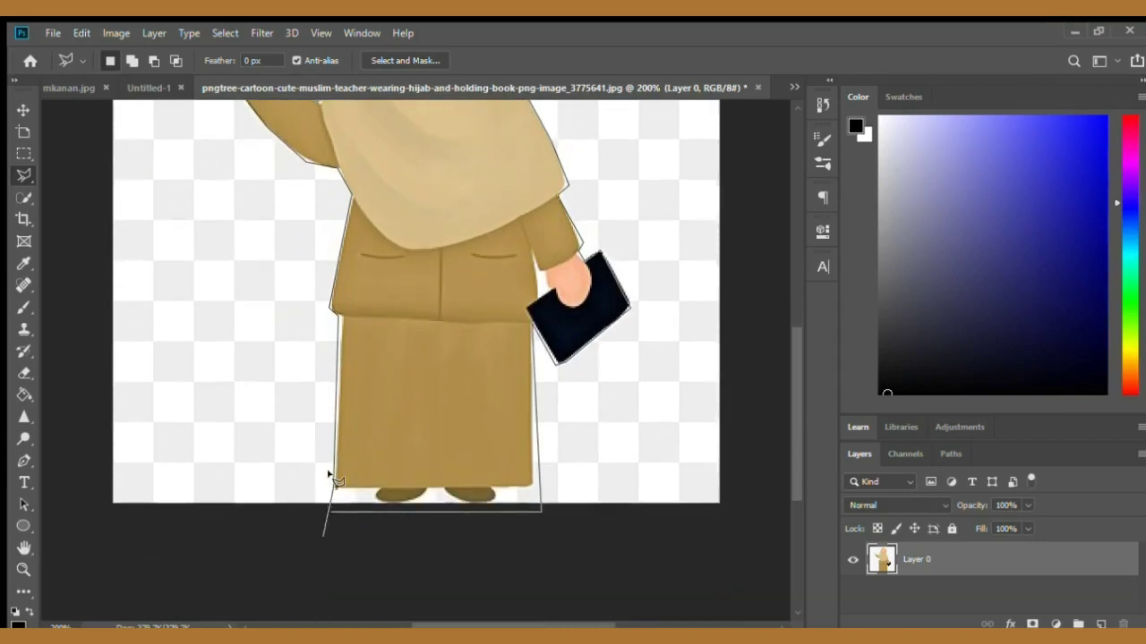
click(283, 536)
click(65, 517)
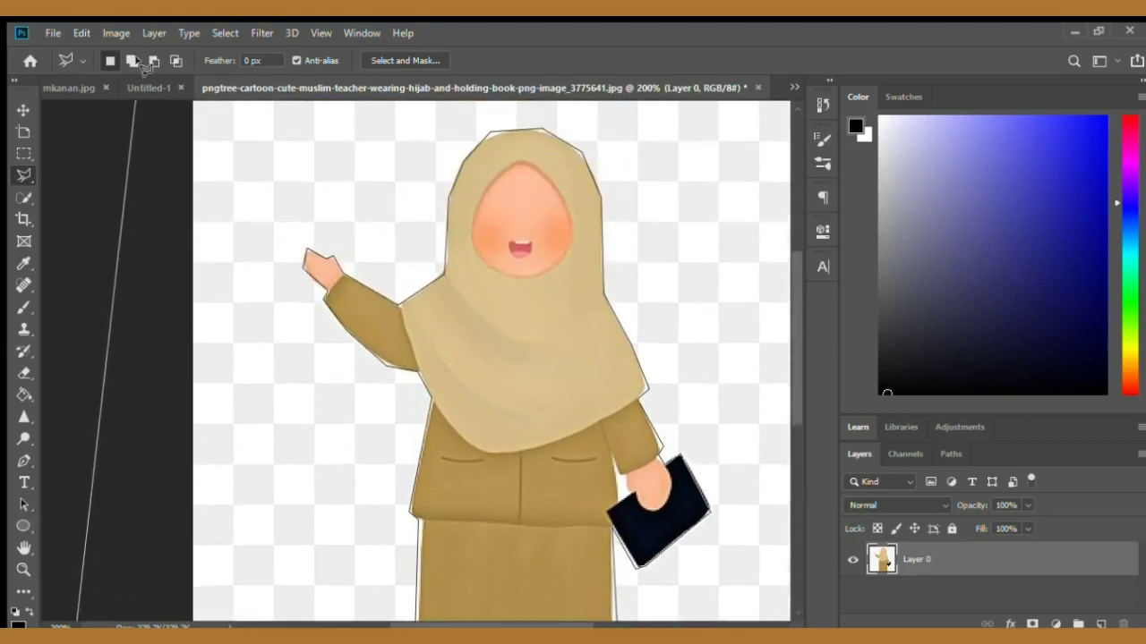
click(128, 116)
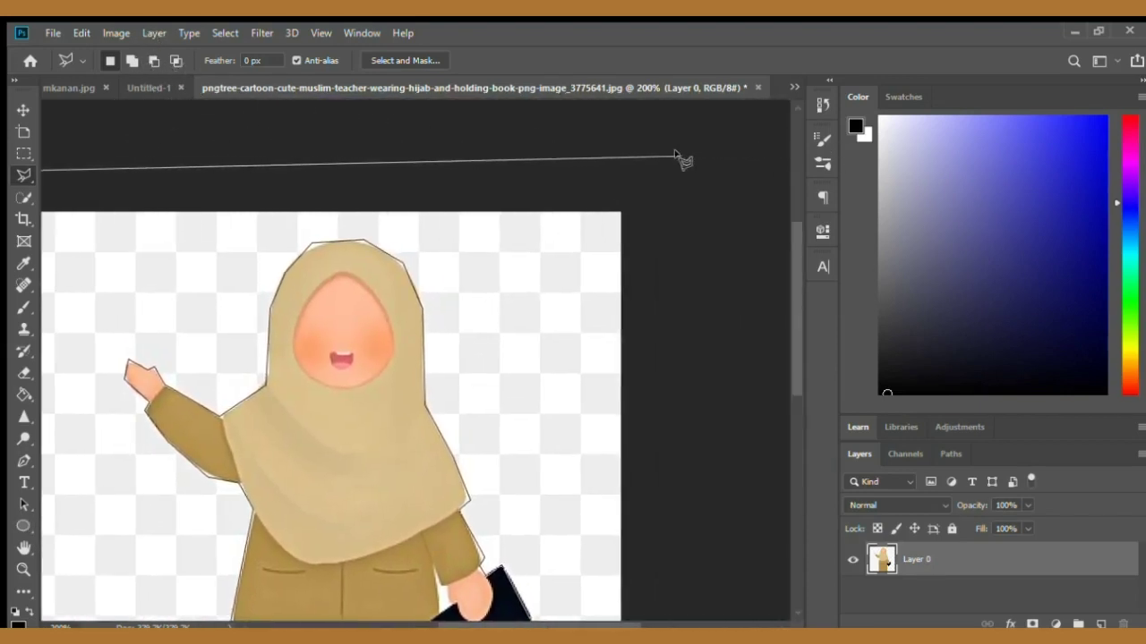
click(680, 157)
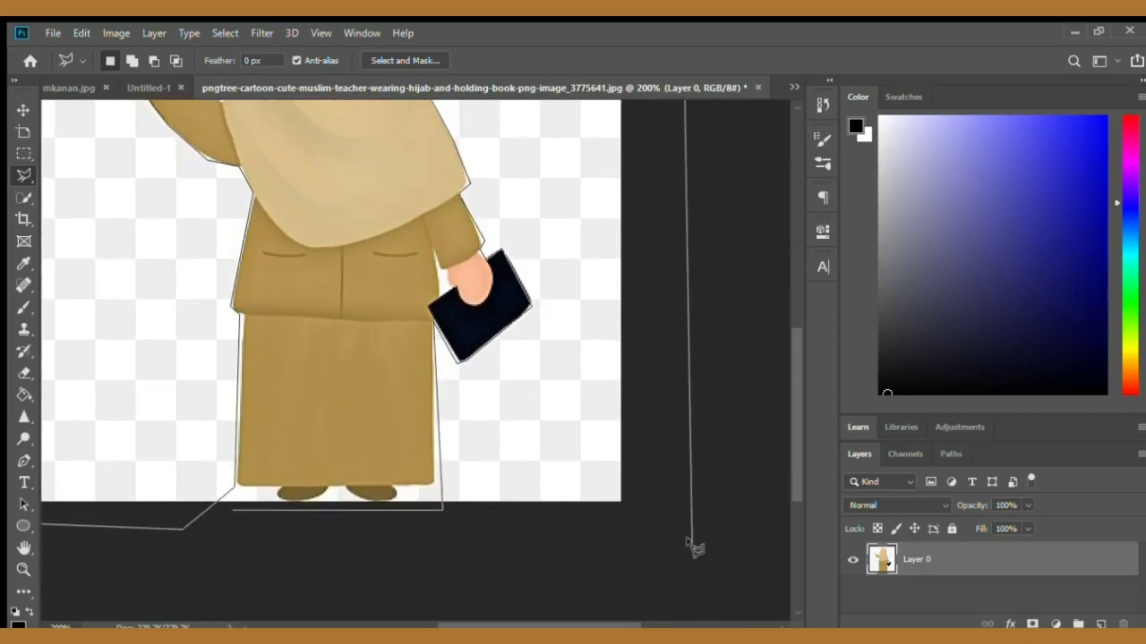
click(691, 543)
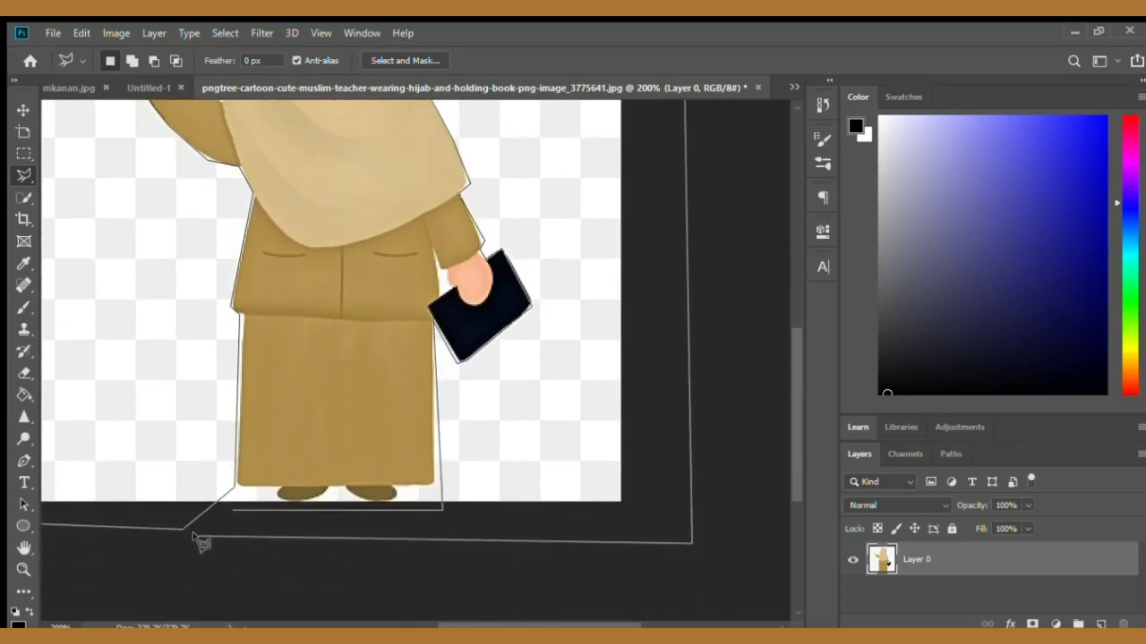
click(199, 538)
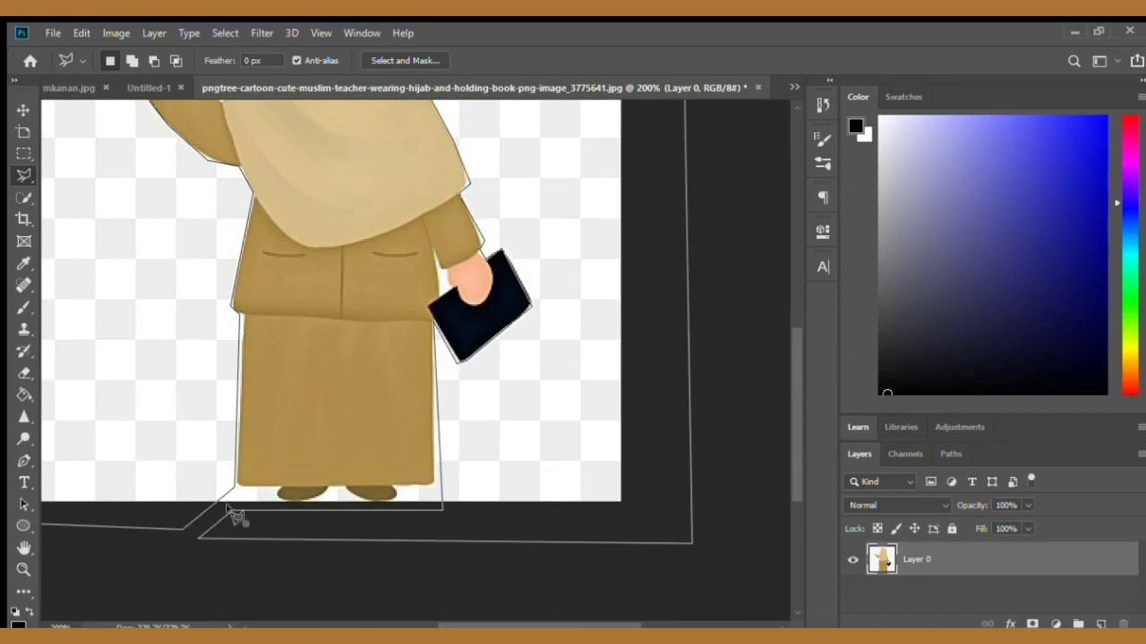
click(231, 512)
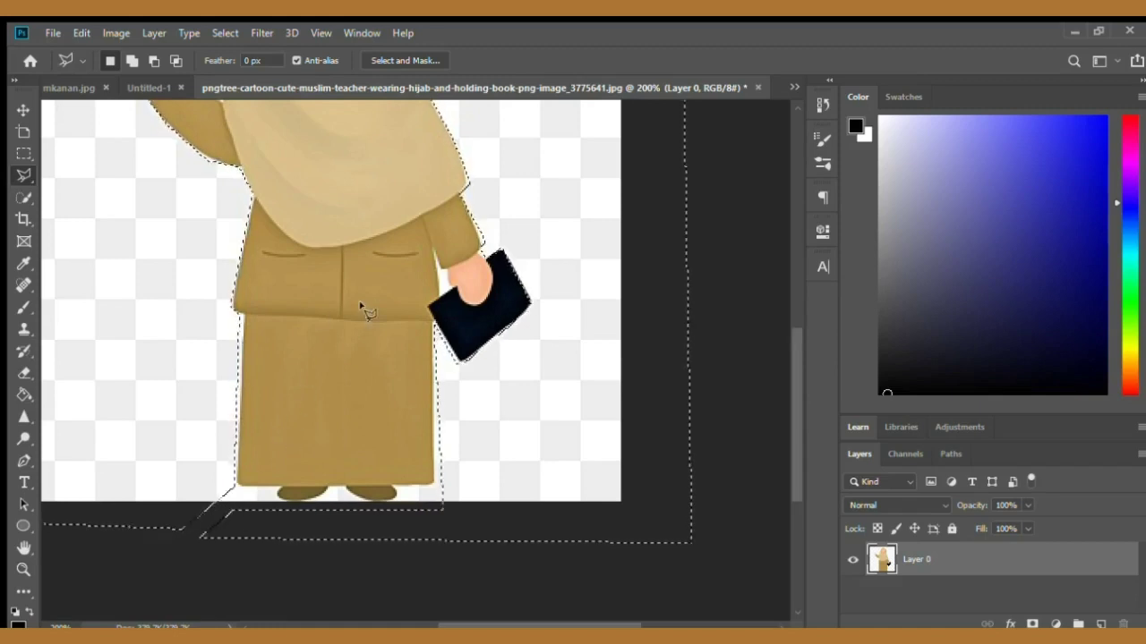
- Delete the selected background around the teacher figure
key(ctrl+d)
key(ctrl+minus)
key(ctrl+z)
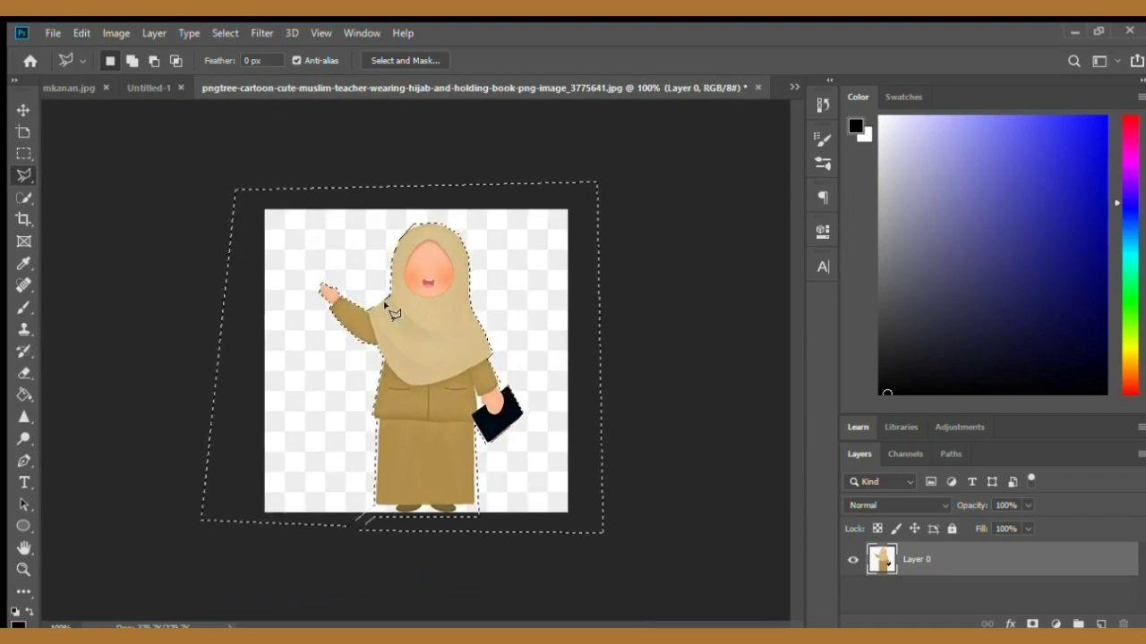
key(Delete)
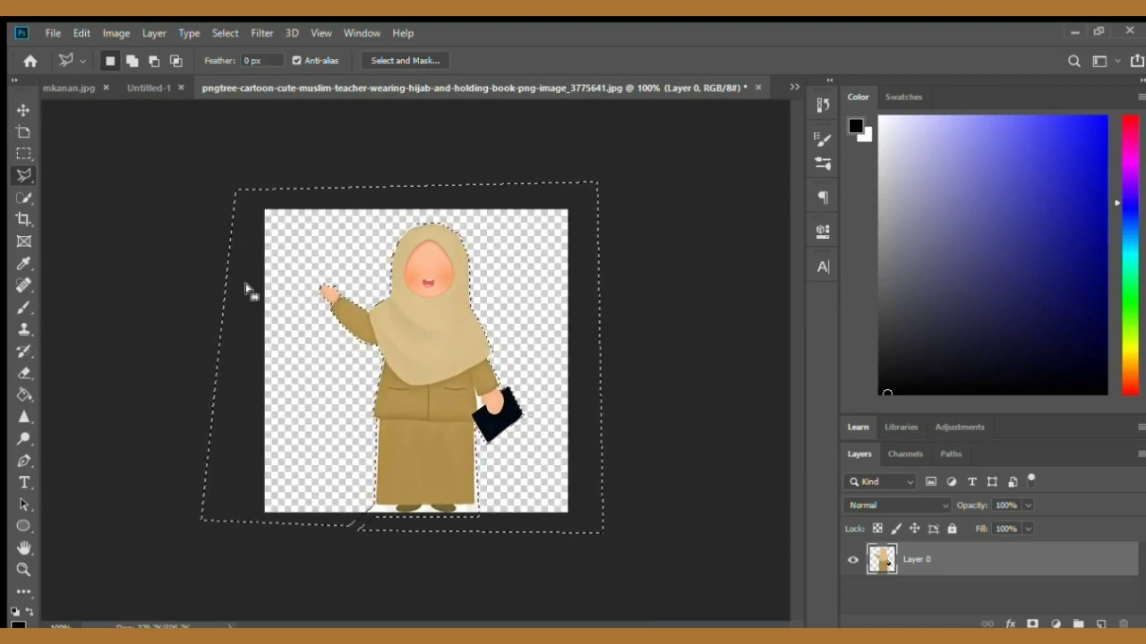
- Deselect and nudge the cut-out teacher layer slightly to the left
click(20, 111)
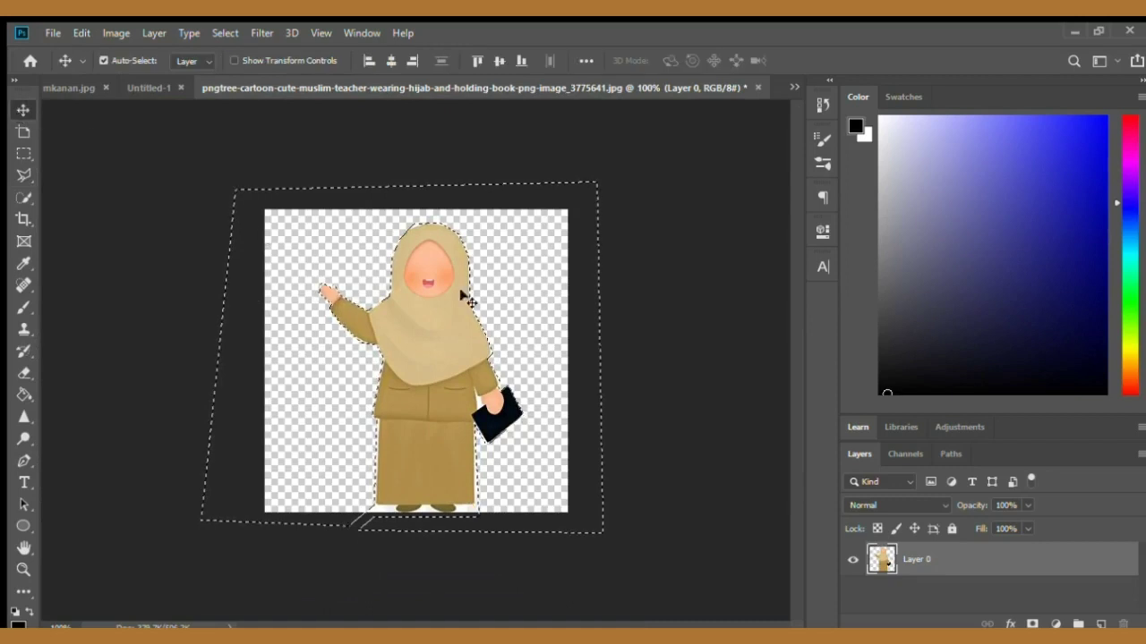
key(ctrl+d)
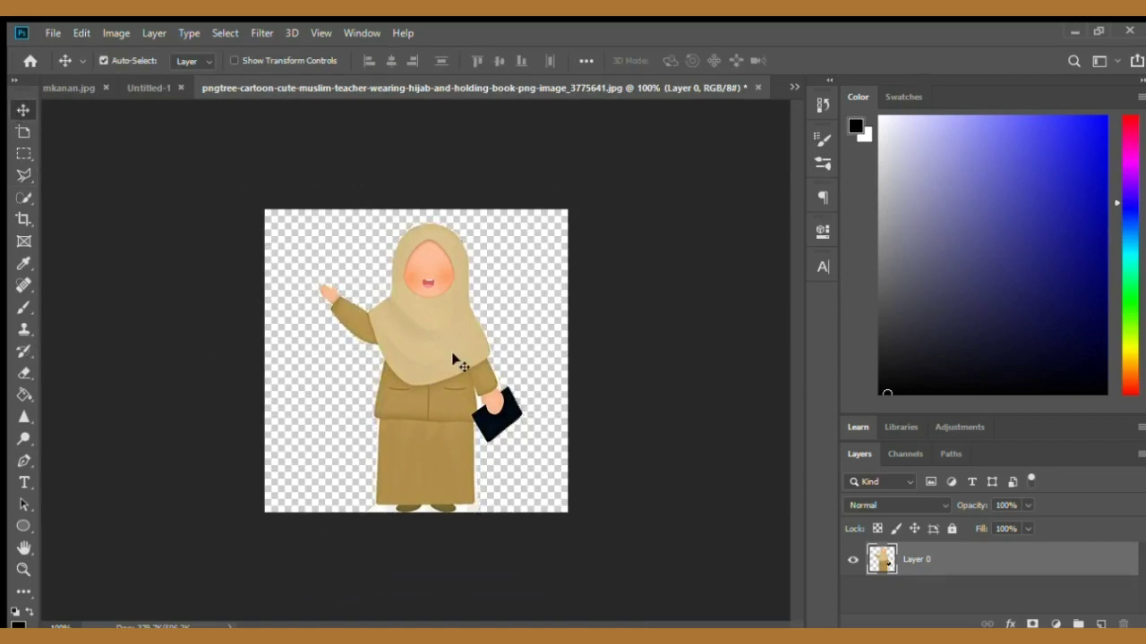
mouse_move(404, 328)
mouse_down()
mouse_move(442, 375)
mouse_move(355, 310)
mouse_move(487, 396)
mouse_move(406, 325)
mouse_move(386, 332)
mouse_move(403, 340)
mouse_move(395, 314)
mouse_move(384, 332)
mouse_up()
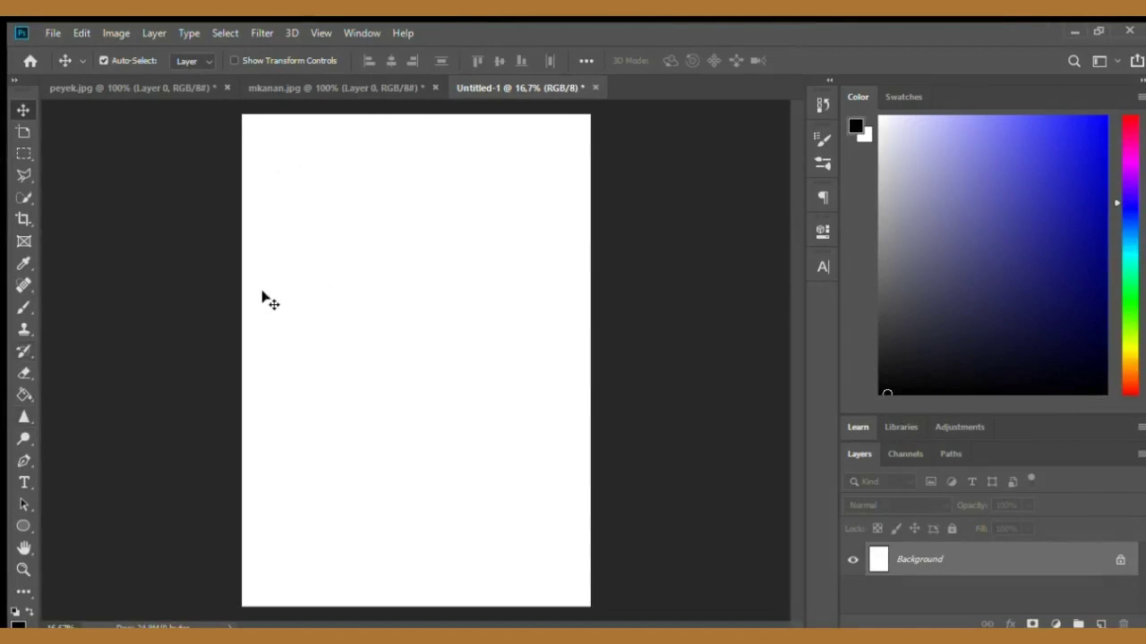
- Try a black brush stroke on the blank page and undo it
click(13, 305)
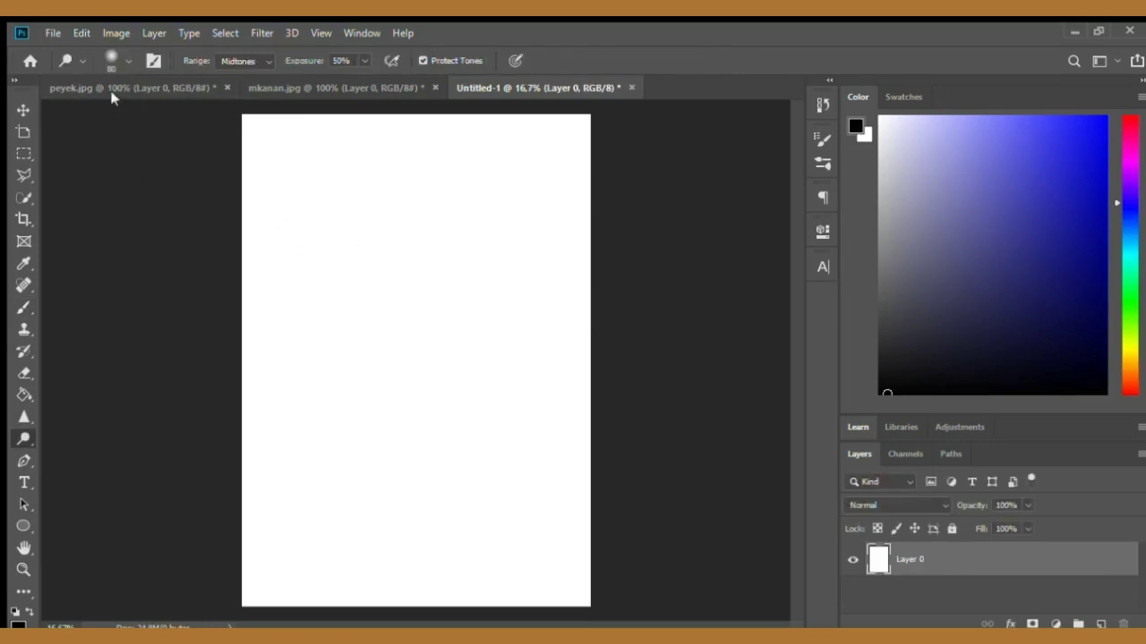
key(b)
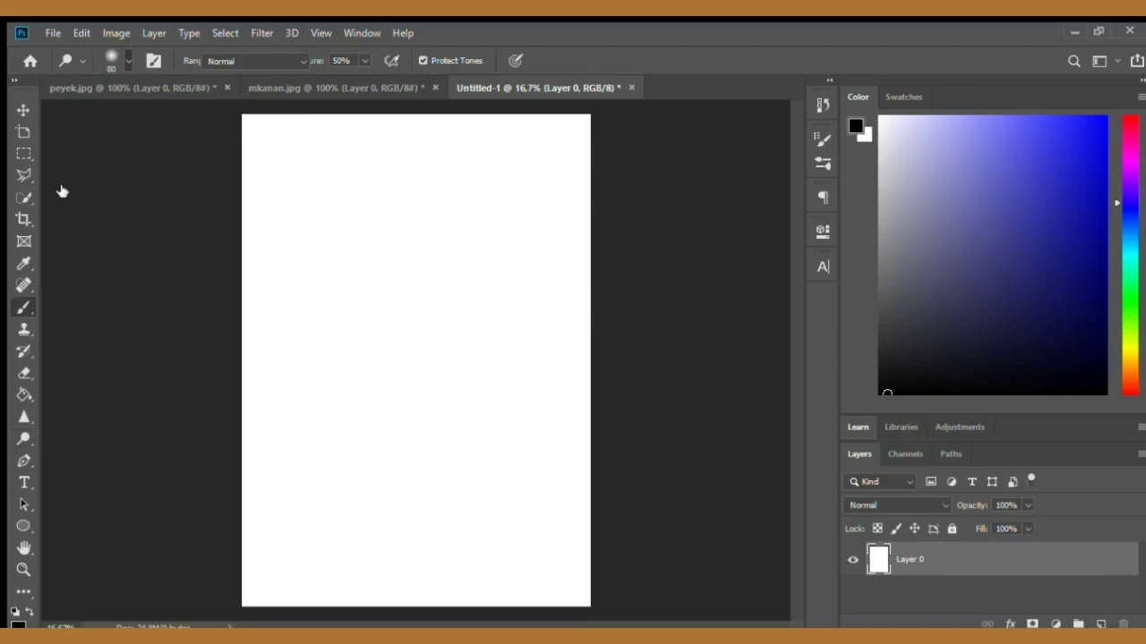
mouse_move(340, 235)
mouse_down()
mouse_move(384, 328)
mouse_move(437, 241)
mouse_move(391, 305)
mouse_move(427, 285)
mouse_move(387, 289)
mouse_up()
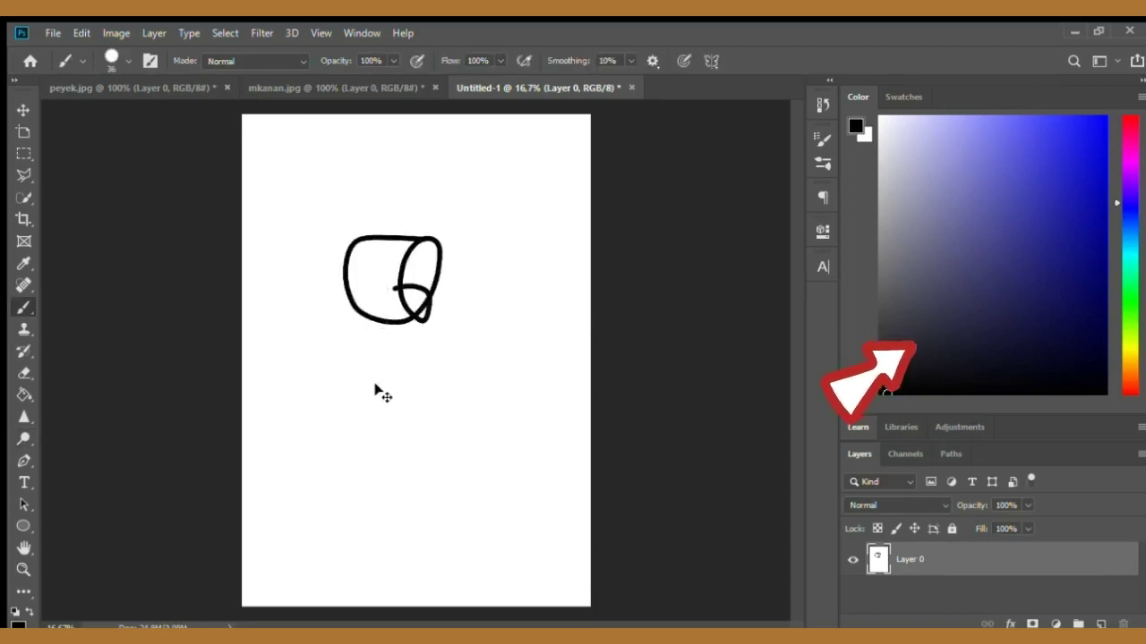
key(ctrl+z)
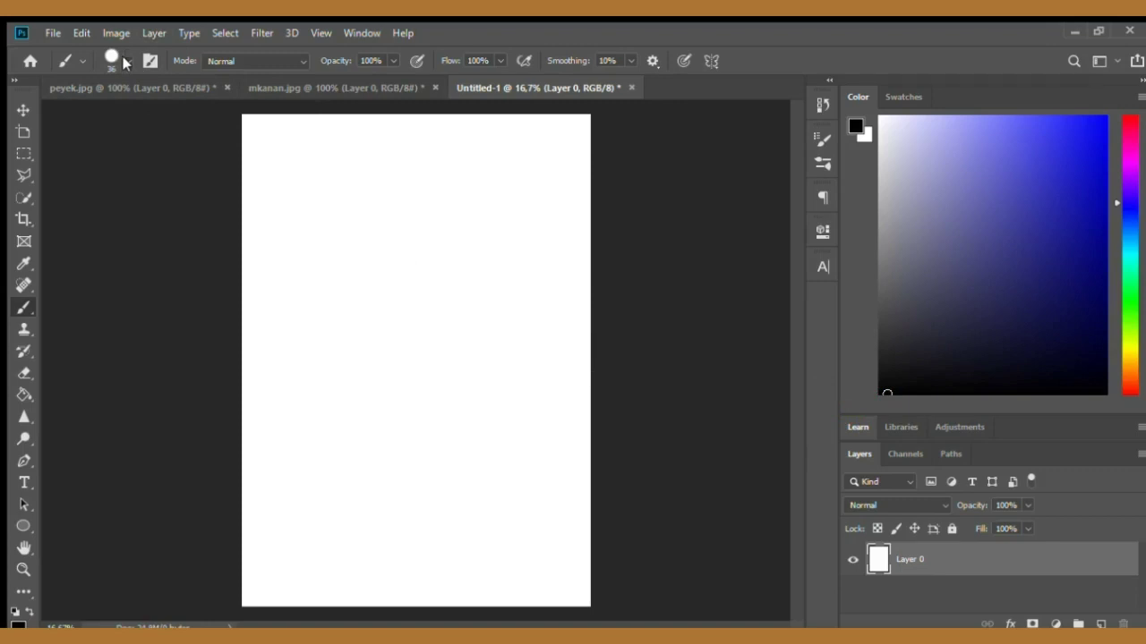
- Set the foreground colour to blue and brush a rough circle in the upper middle of the page
mouse_move(1002, 240)
mouse_down()
mouse_move(1026, 181)
mouse_move(1076, 128)
mouse_up()
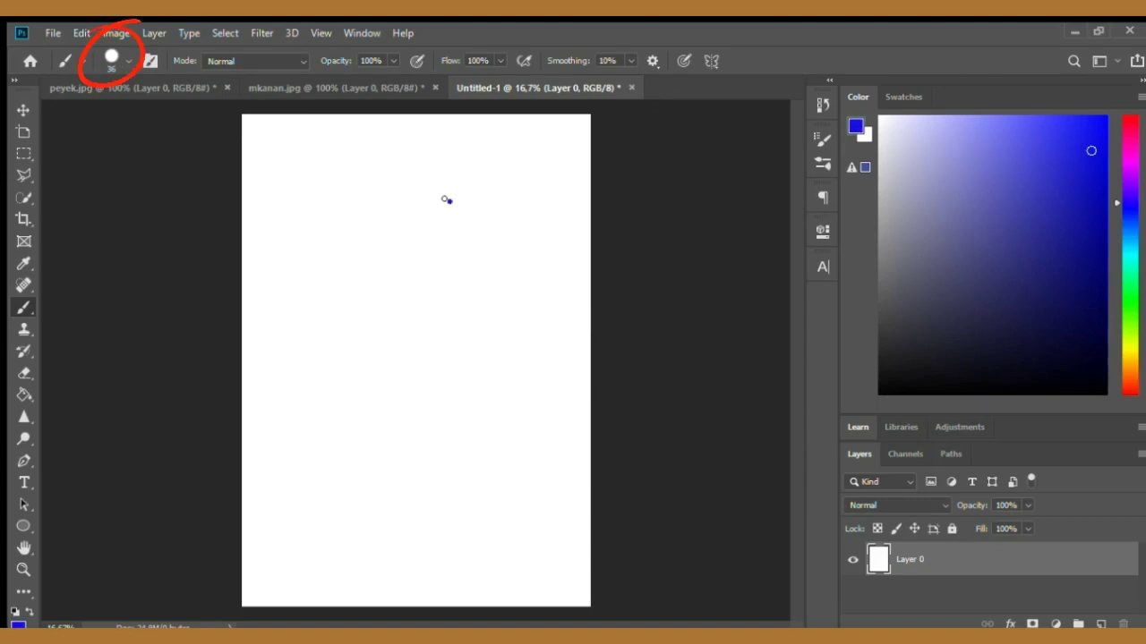
mouse_move(450, 201)
mouse_down()
mouse_move(402, 256)
mouse_move(465, 311)
mouse_move(475, 225)
mouse_up()
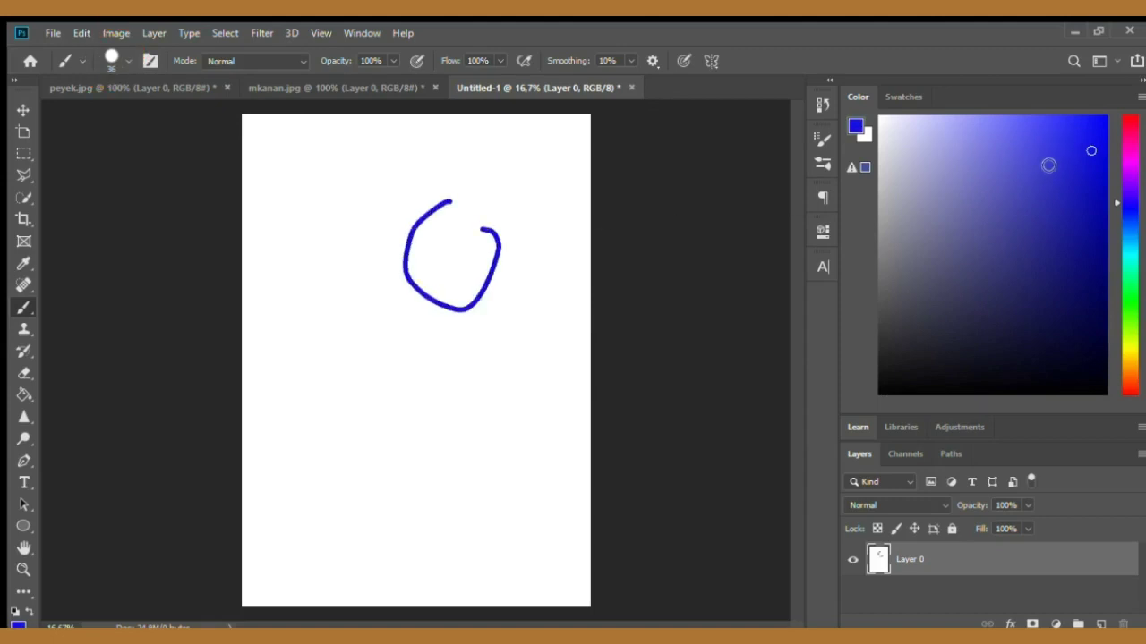
- Brush a yellow test stroke, then undo the recent brush strokes to clear the page
drag(1118, 229, 1118, 360)
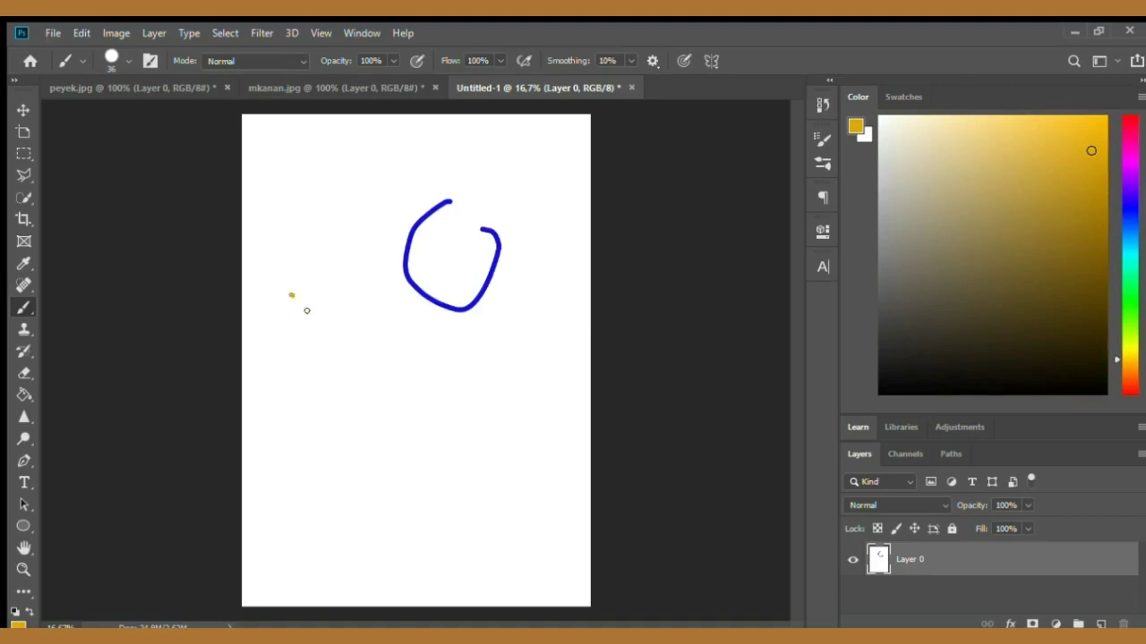
mouse_move(306, 311)
mouse_down()
mouse_move(344, 362)
mouse_move(380, 379)
mouse_up()
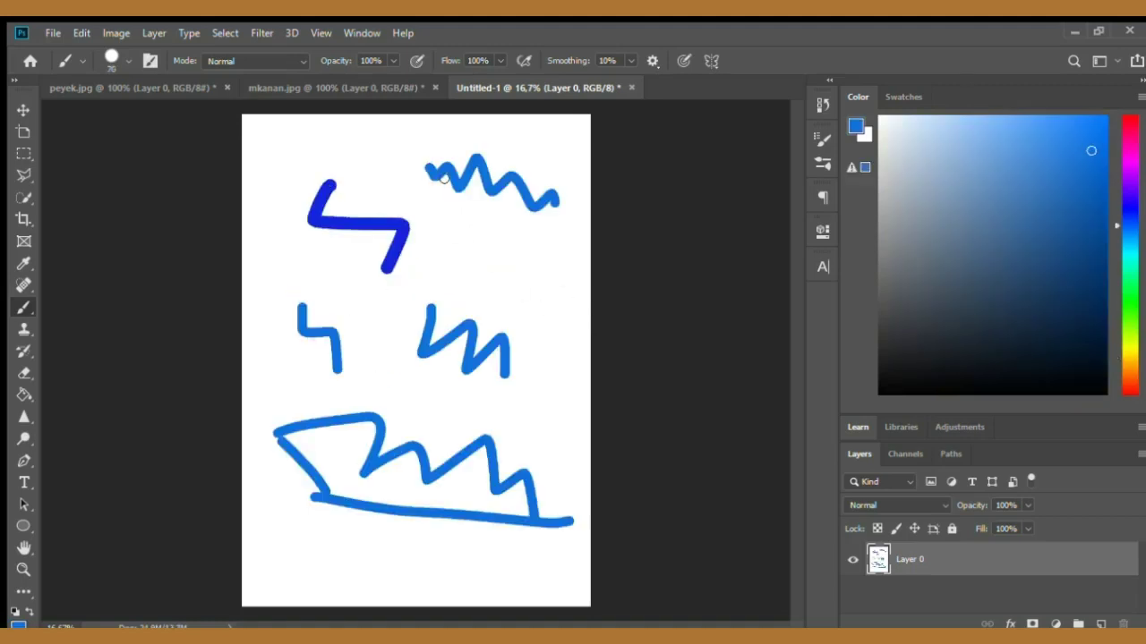
key(ctrl+z)
key(ctrl+z)
key(ctrl+z)
key(ctrl+z)
key(ctrl+z)
key(ctrl+z)
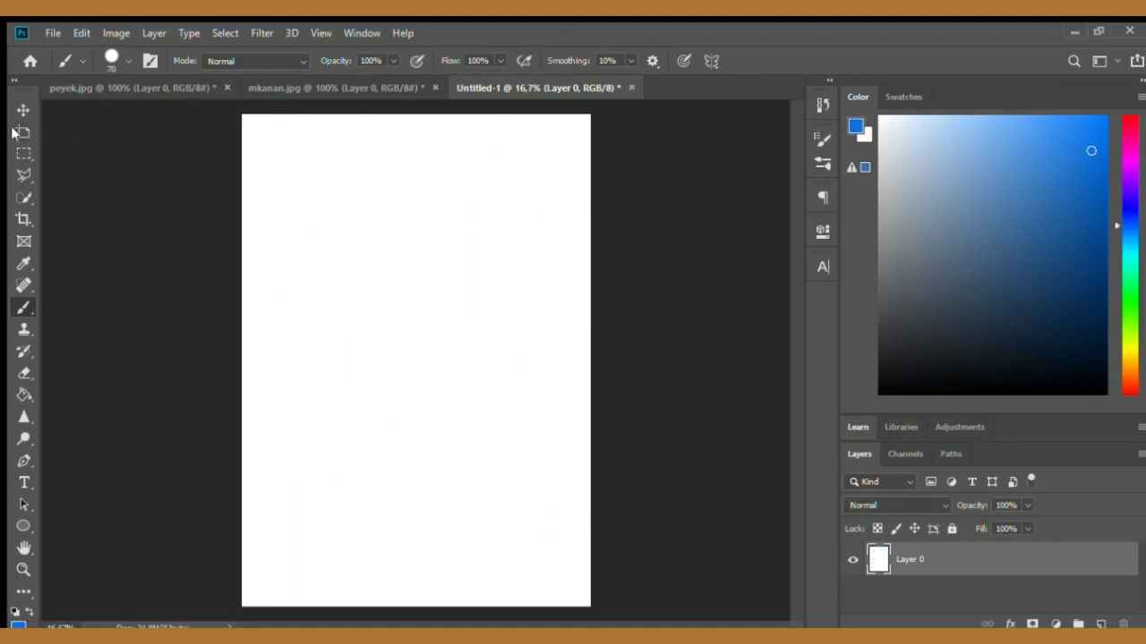
- Crop the chef illustration to a smaller square framing the figure from hat to waist
click(23, 109)
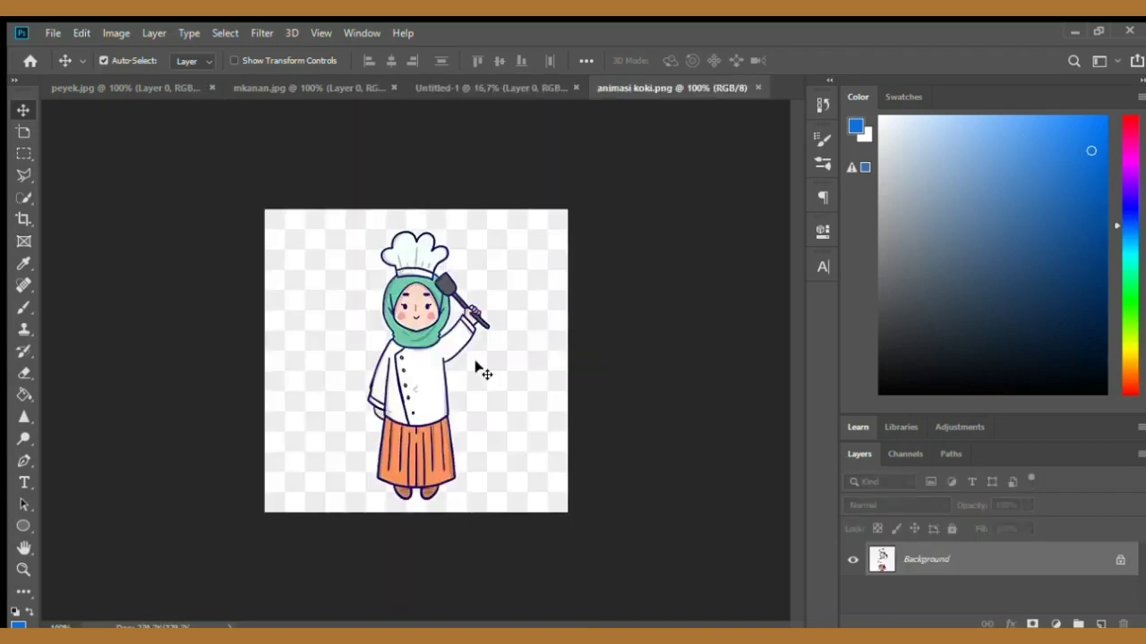
key(ctrl+plus)
key(ctrl+minus)
click(24, 218)
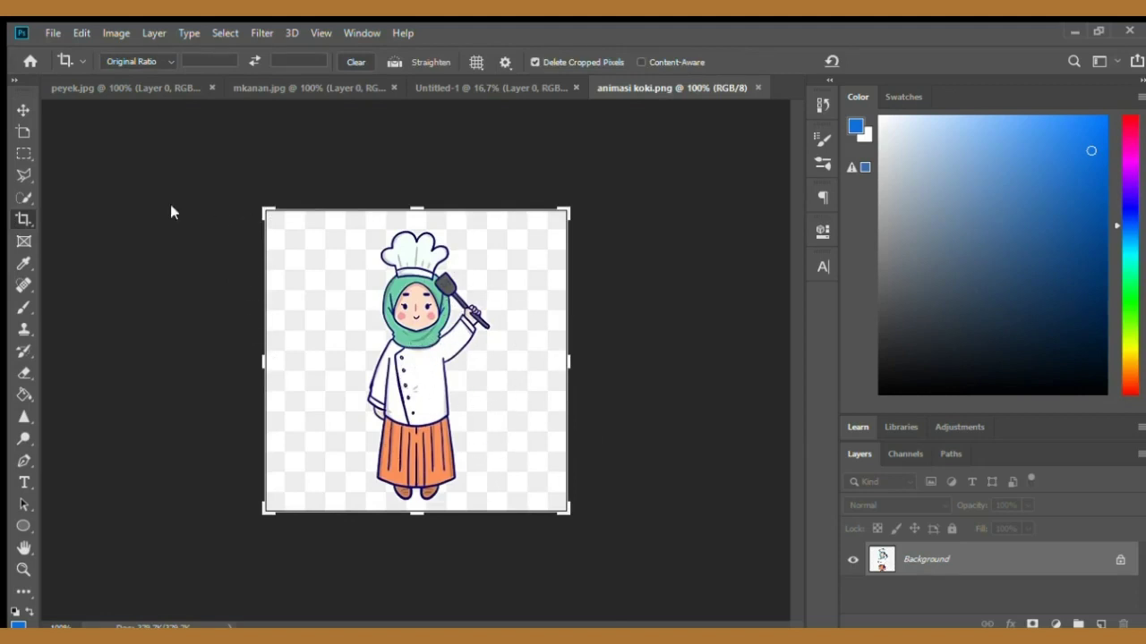
drag(565, 512, 532, 472)
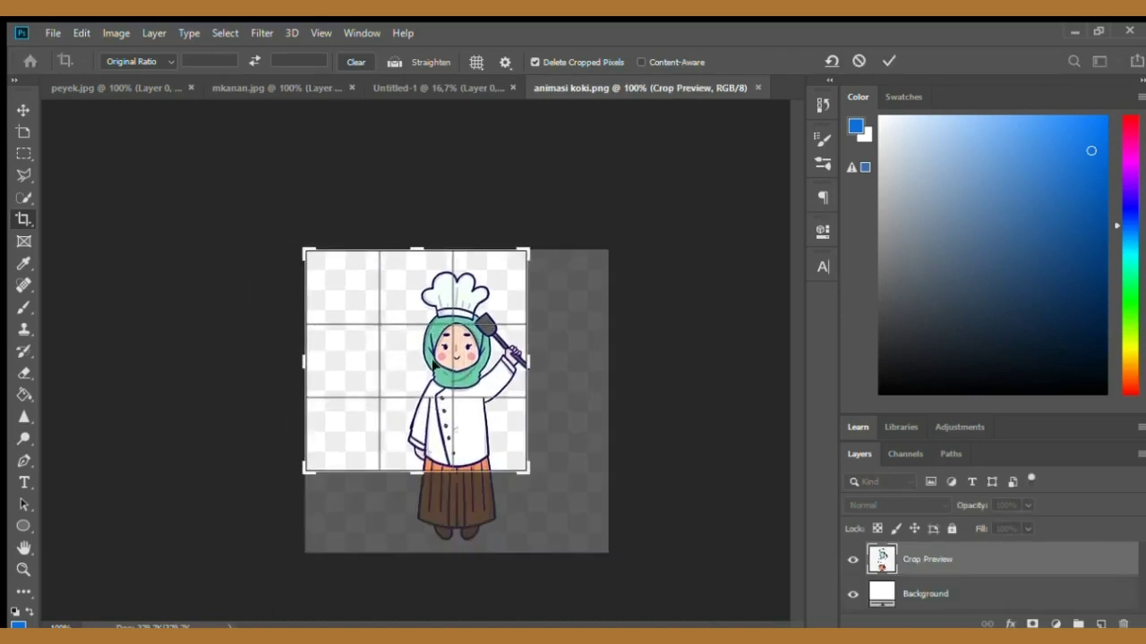
drag(435, 364, 392, 365)
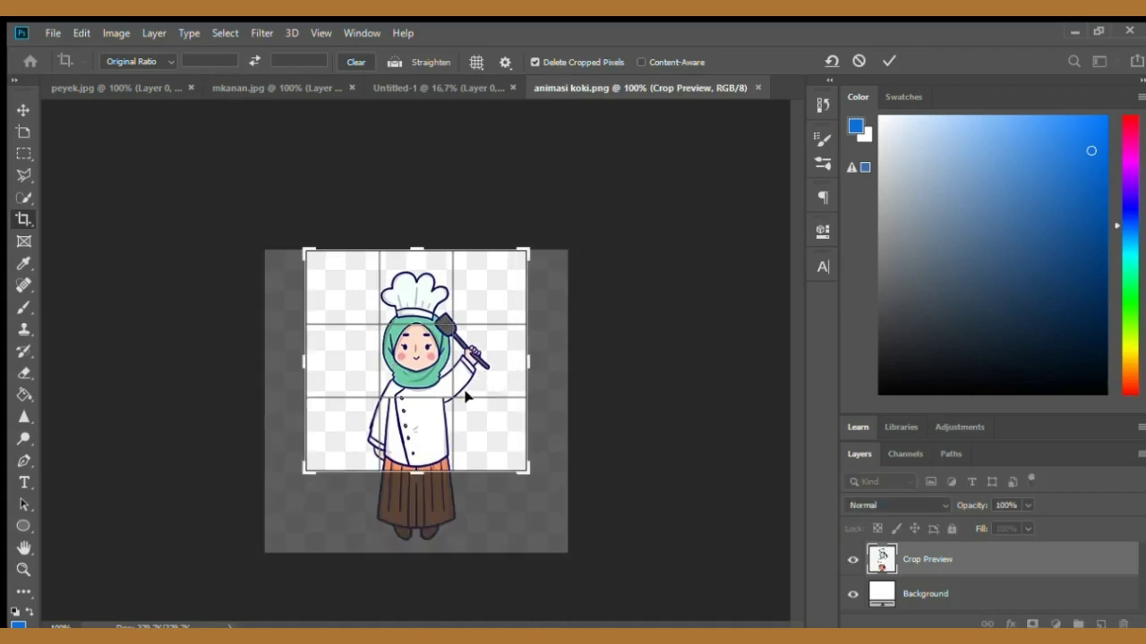
click(887, 58)
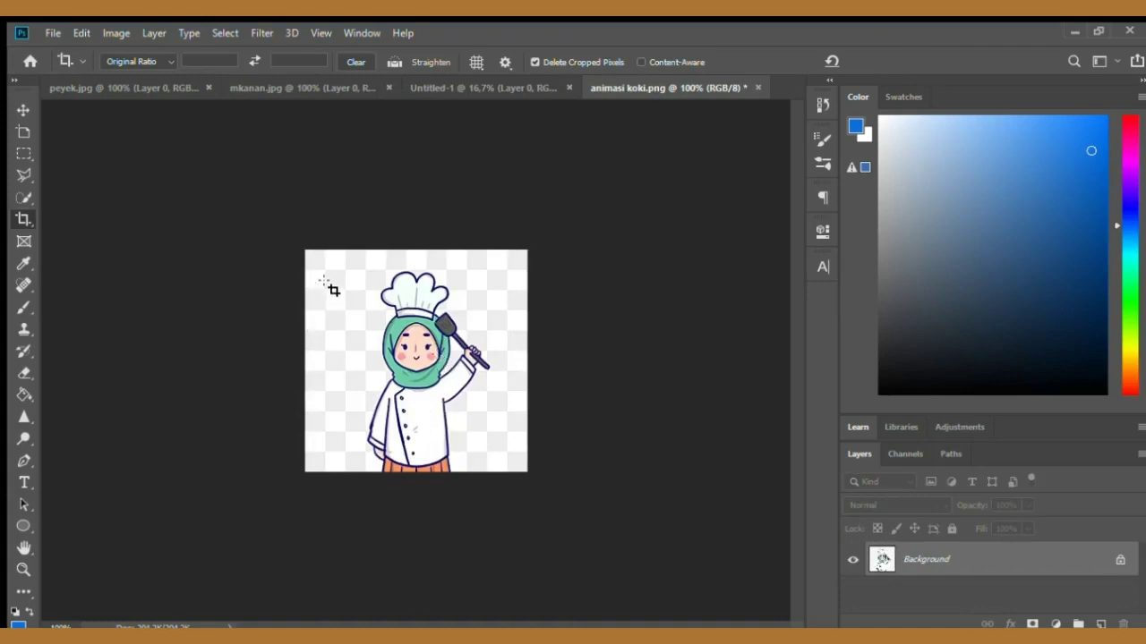
- Draw an arrow custom shape about 1360 × 446 px across the upper-left of the blank page
click(350, 270)
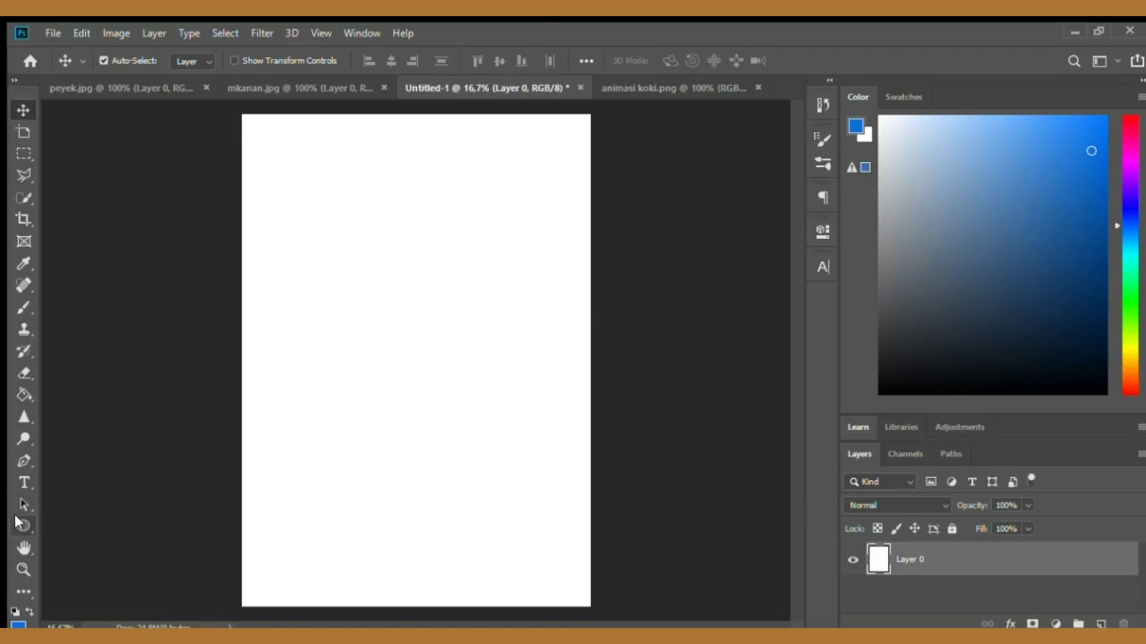
click(24, 547)
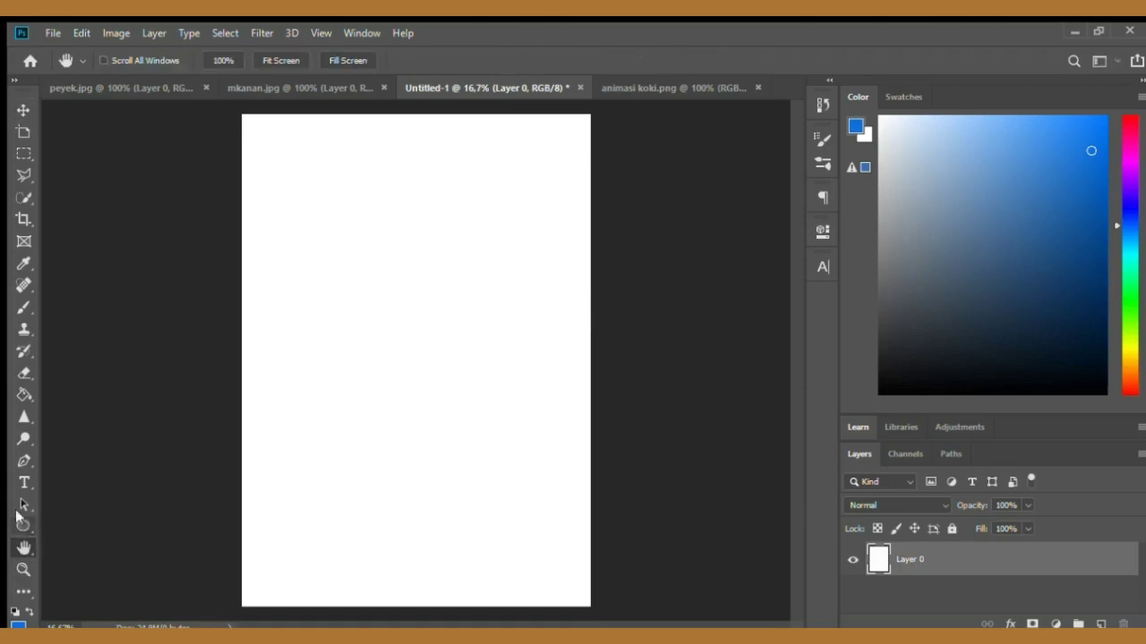
click(20, 525)
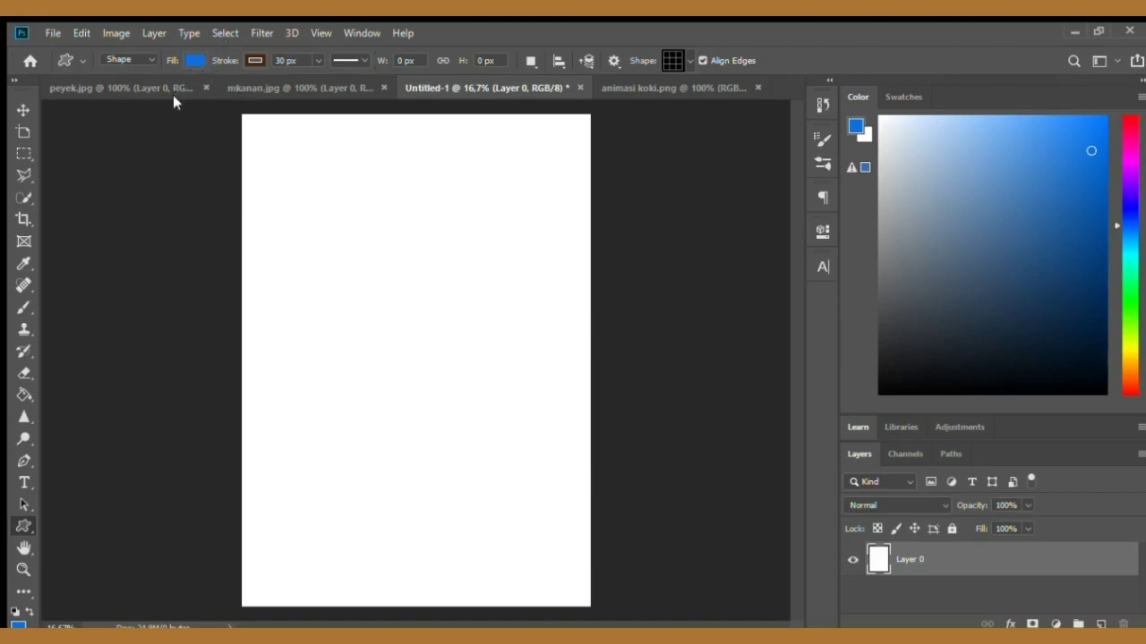
click(218, 209)
click(600, 144)
drag(274, 277, 468, 337)
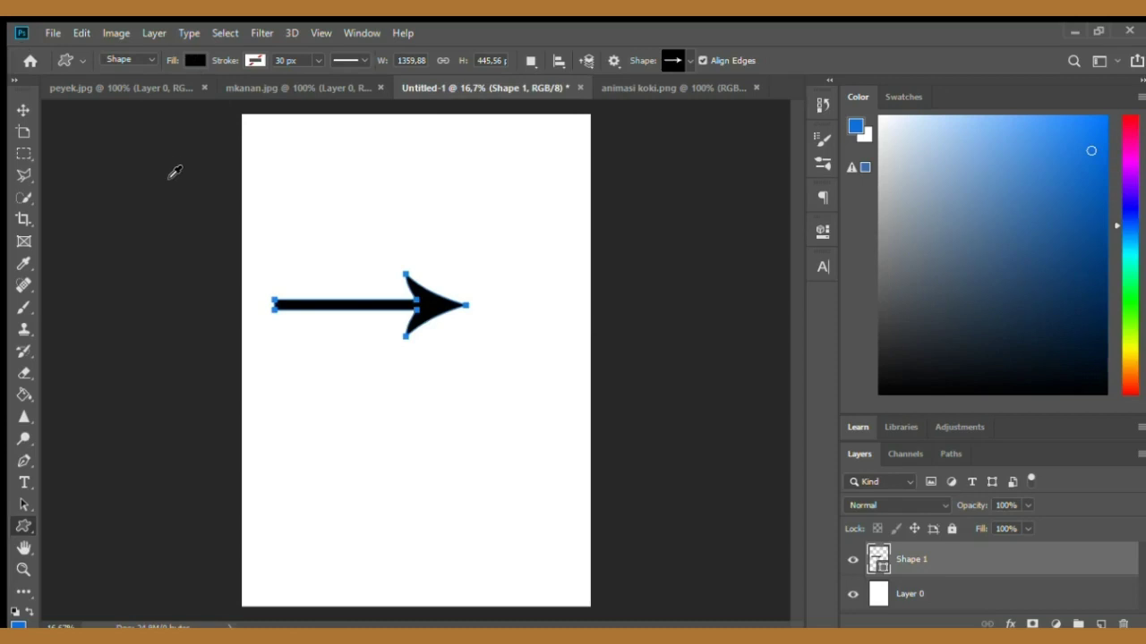
- Change the arrow's fill colour to light cyan
click(176, 195)
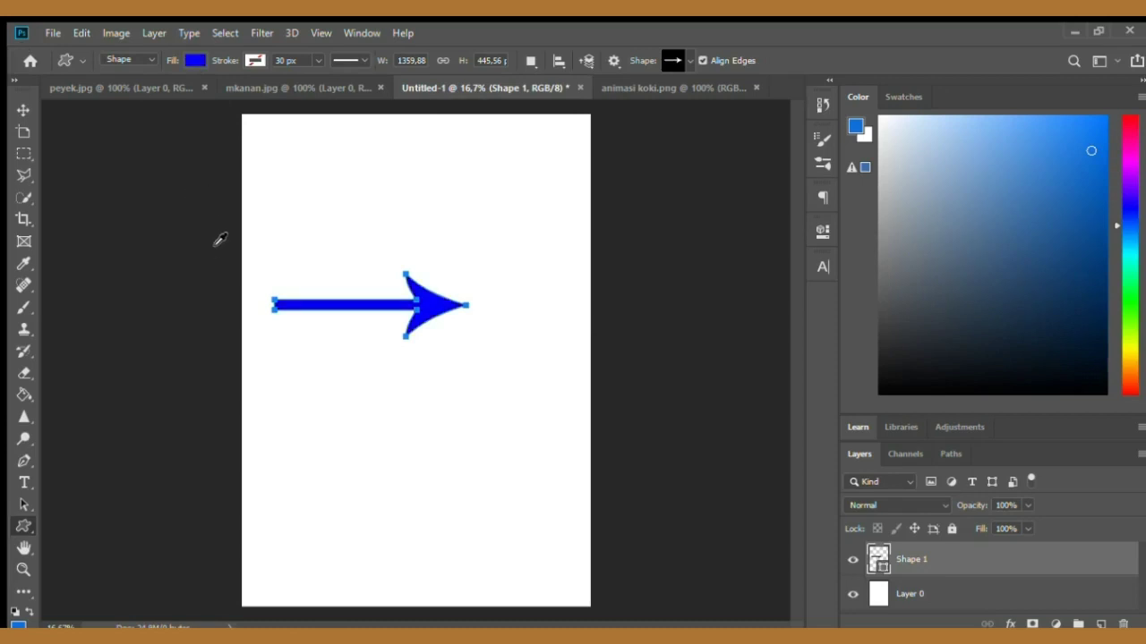
click(237, 234)
click(24, 110)
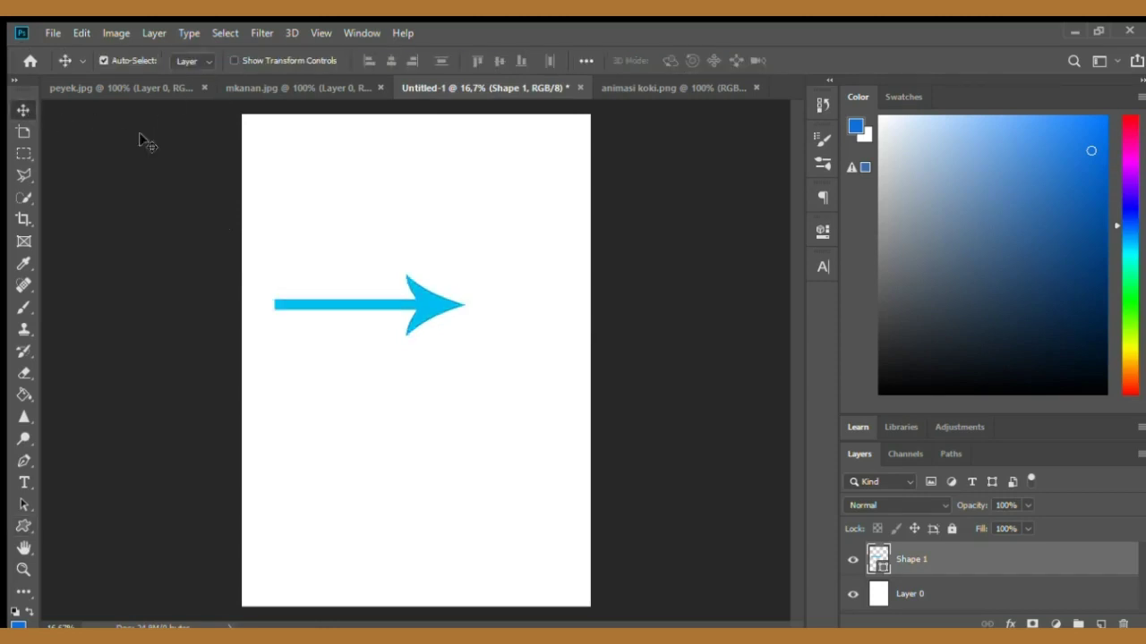
- Draw a music note custom shape about 840 × 900 px above the arrow and fill it black
click(24, 527)
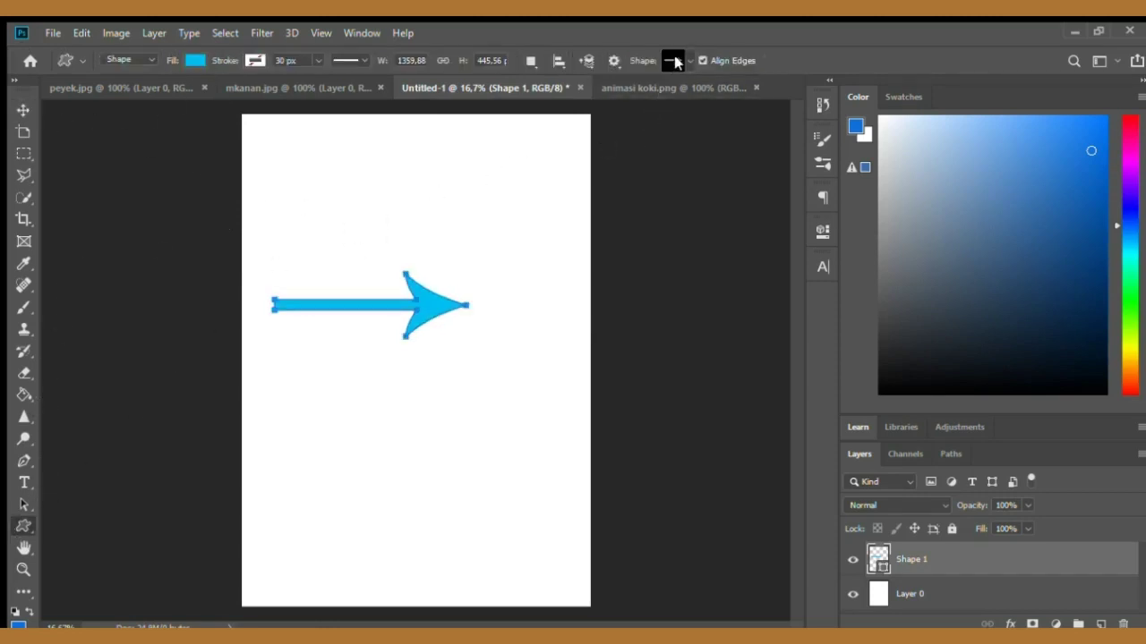
click(730, 97)
drag(304, 151, 424, 262)
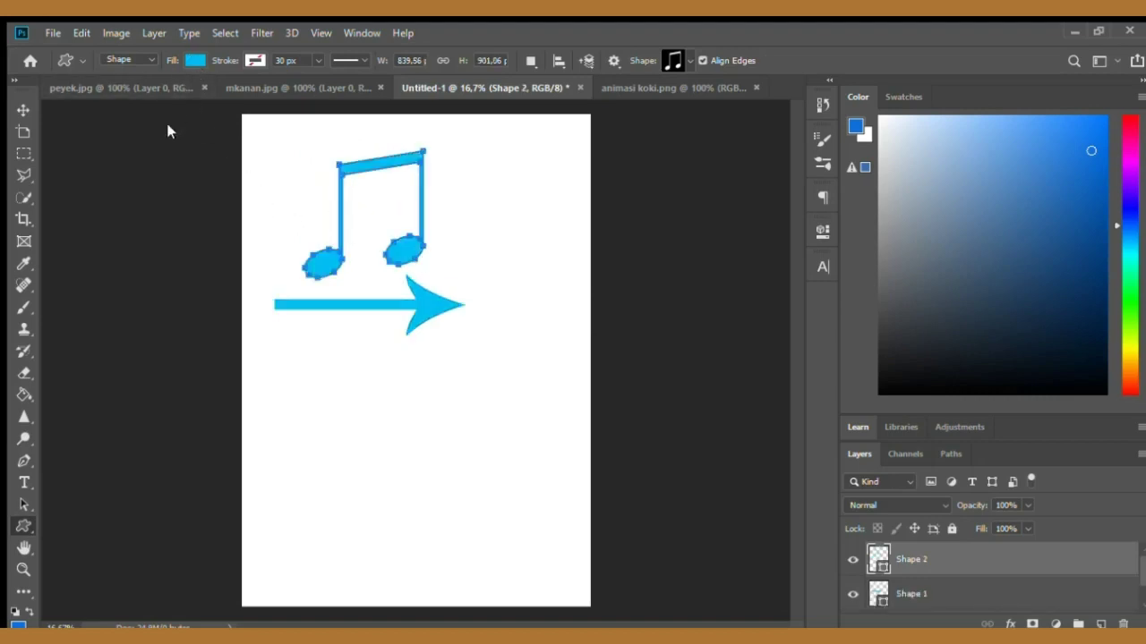
click(136, 151)
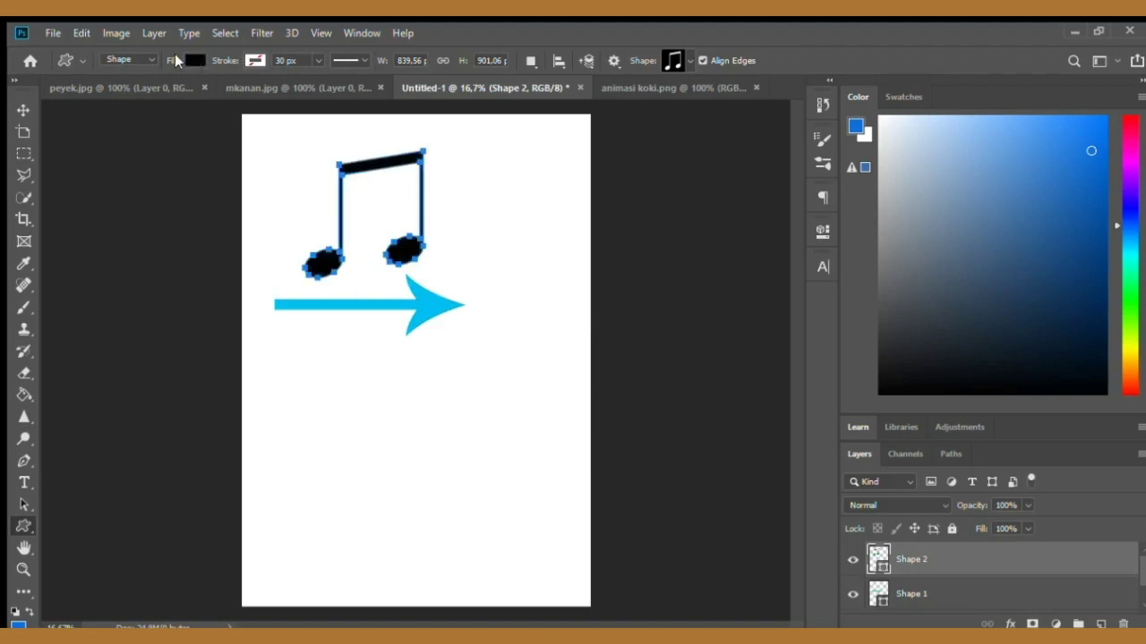
click(24, 109)
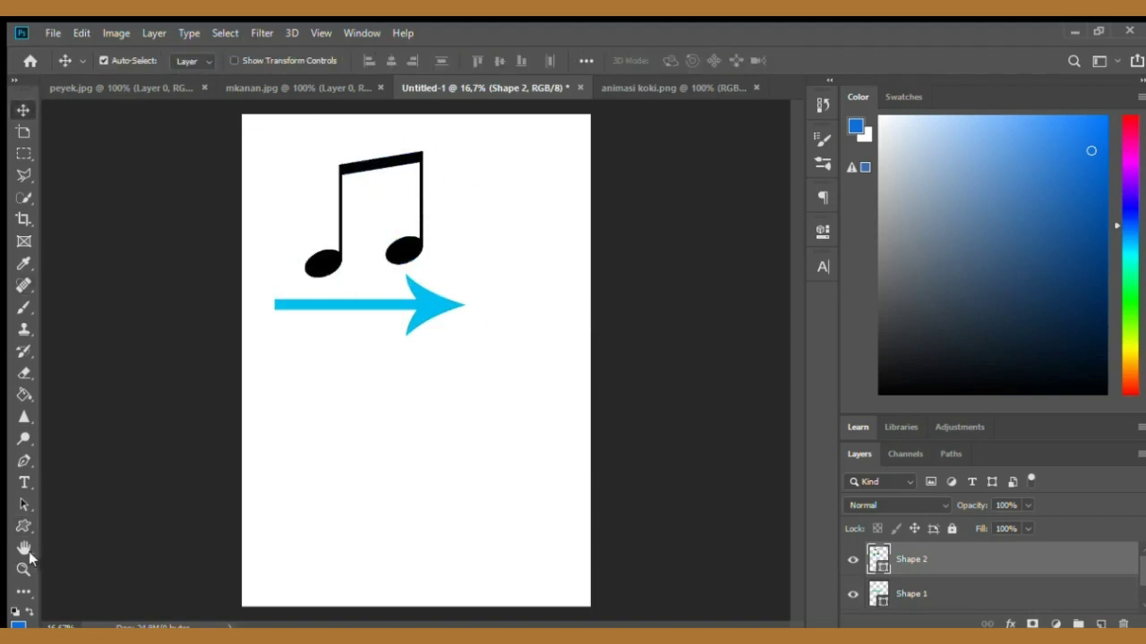
- Unlock the background layer and draw a five-sided polygon about 1095 × 1044 px near the page's top-left
click(23, 526)
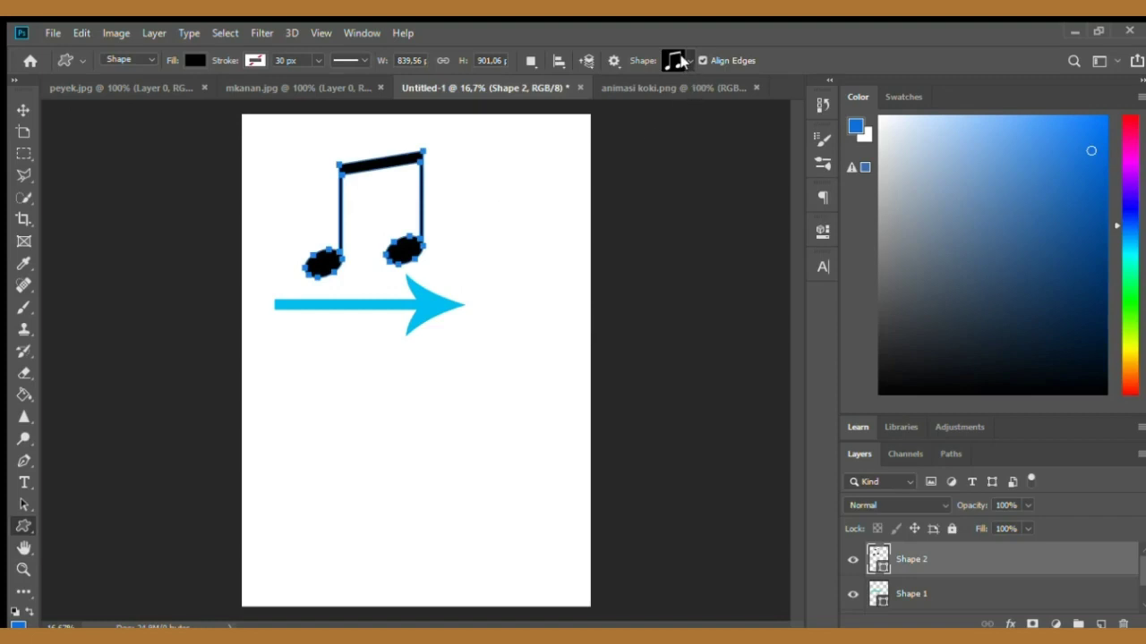
click(24, 109)
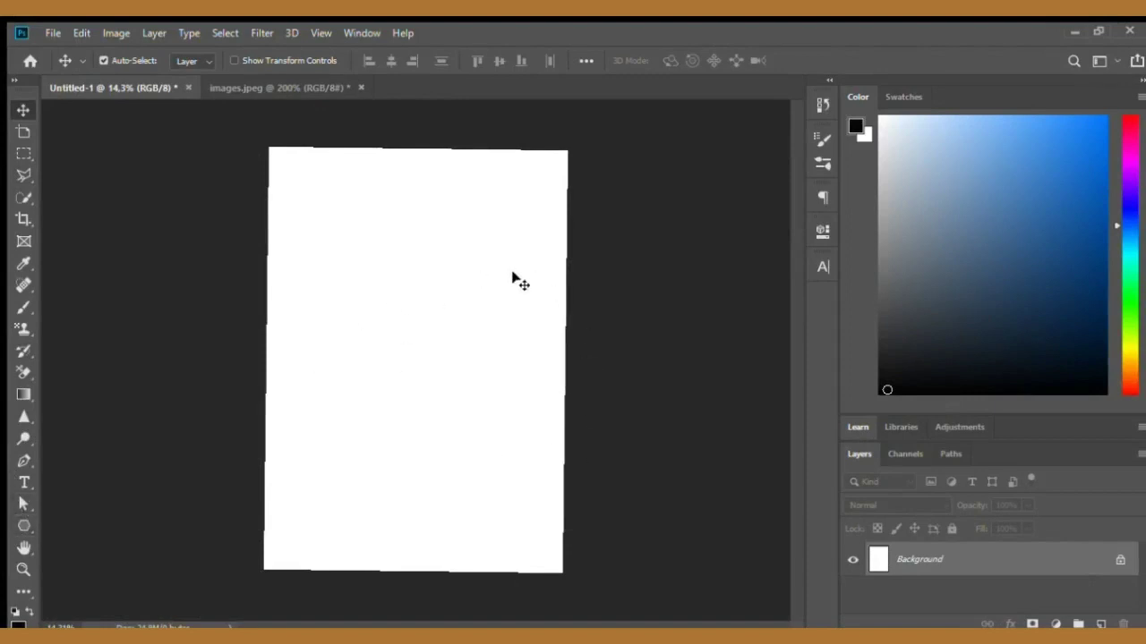
click(16, 522)
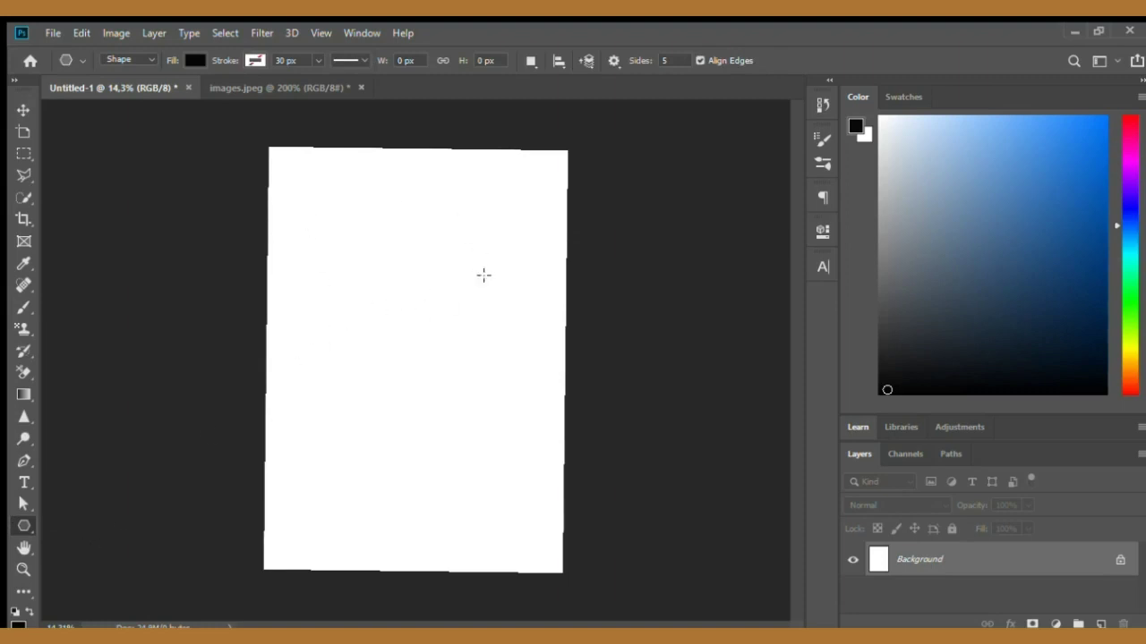
click(1120, 559)
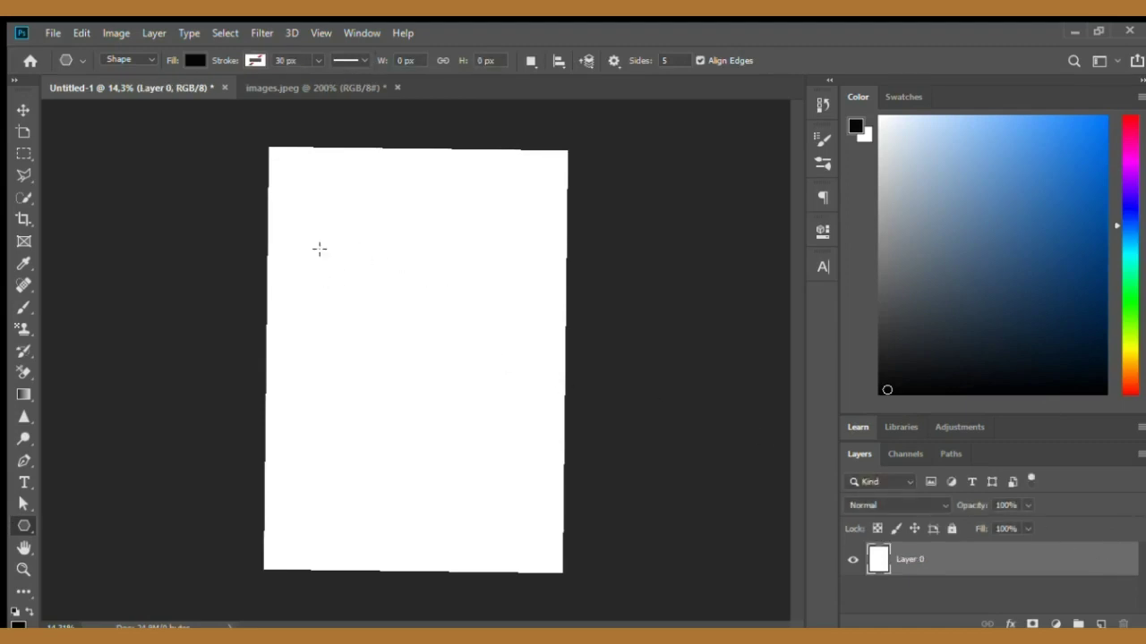
drag(319, 249, 360, 305)
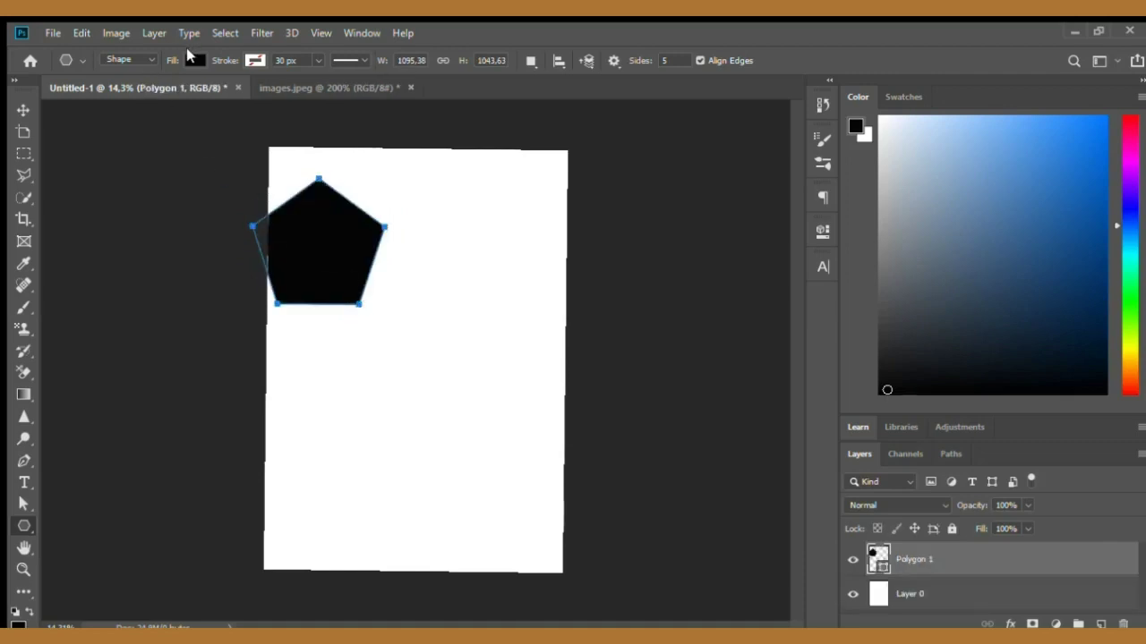
- Fill the pentagon blue and move it slightly right and up
key(i)
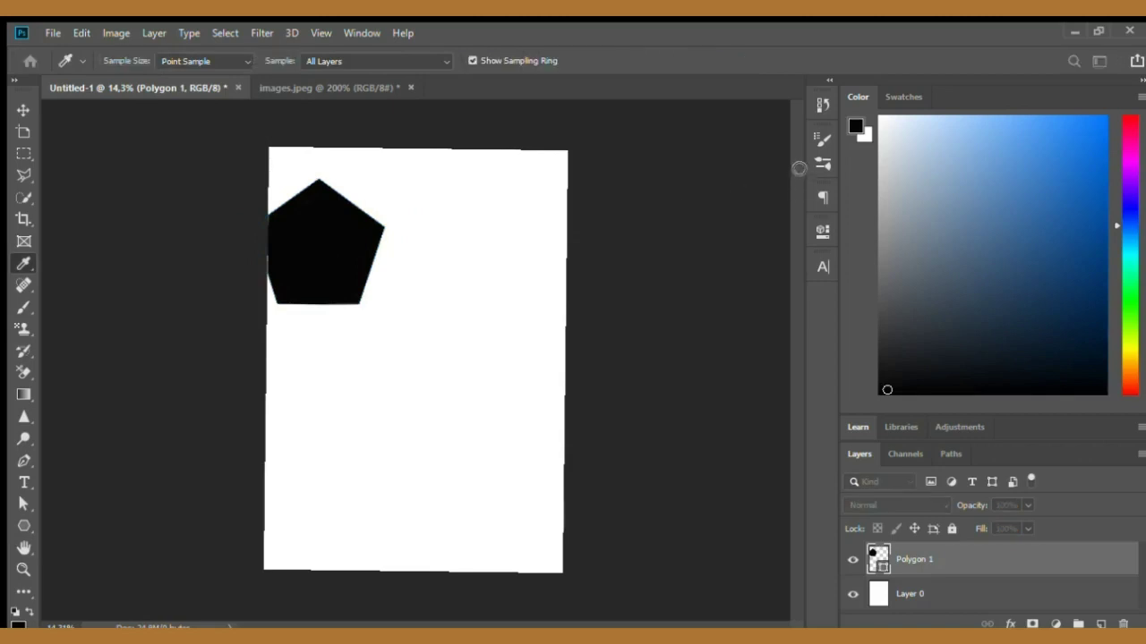
click(959, 122)
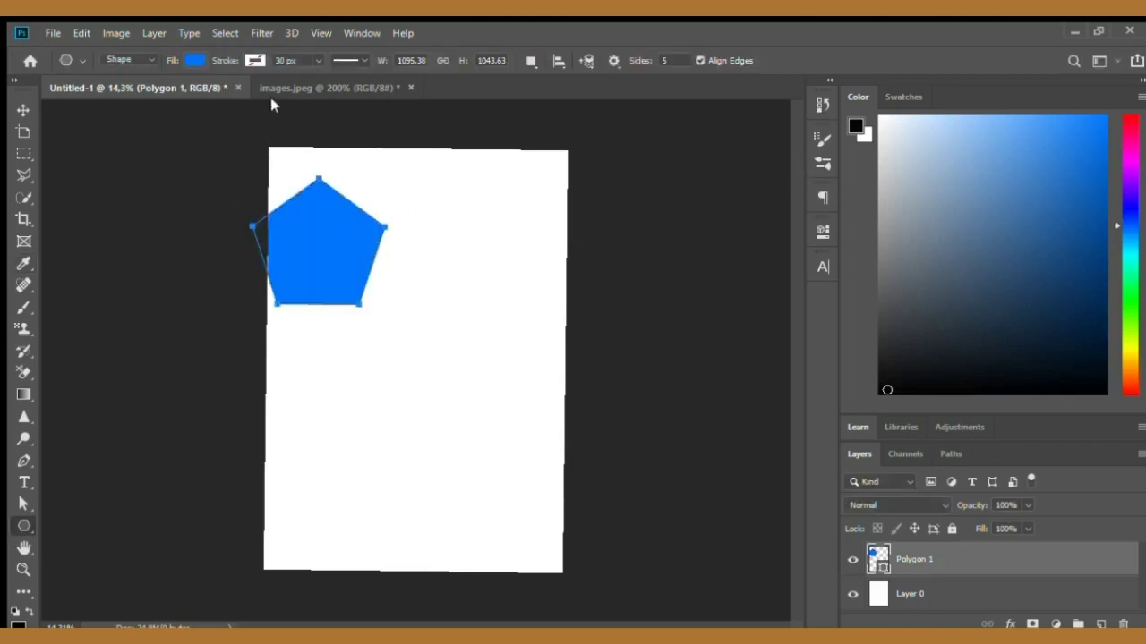
click(23, 109)
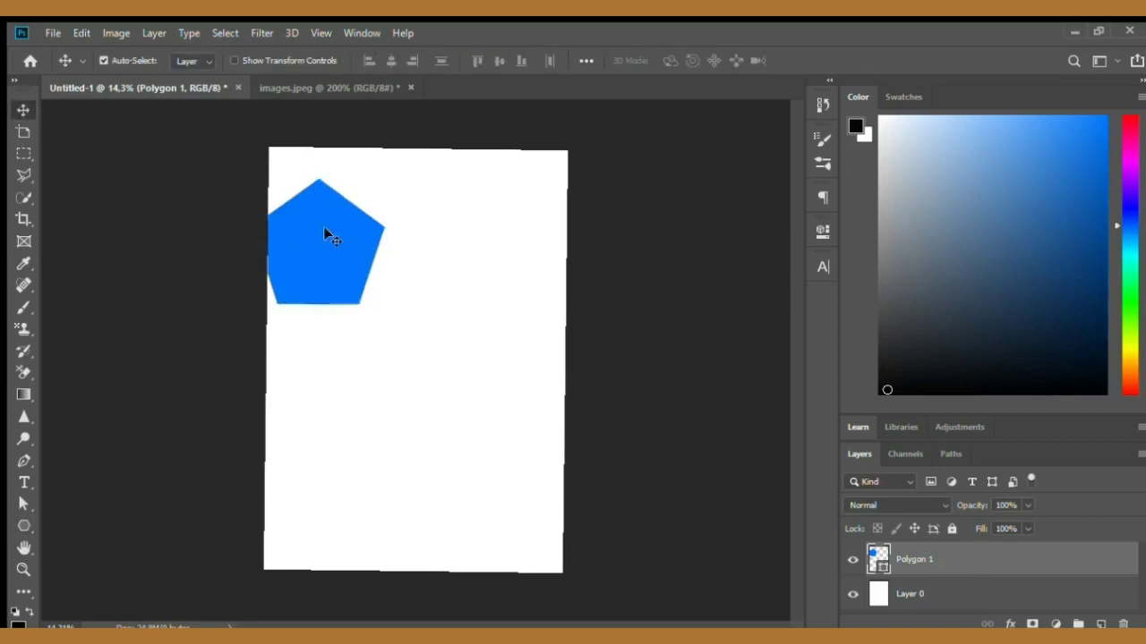
drag(323, 227, 369, 212)
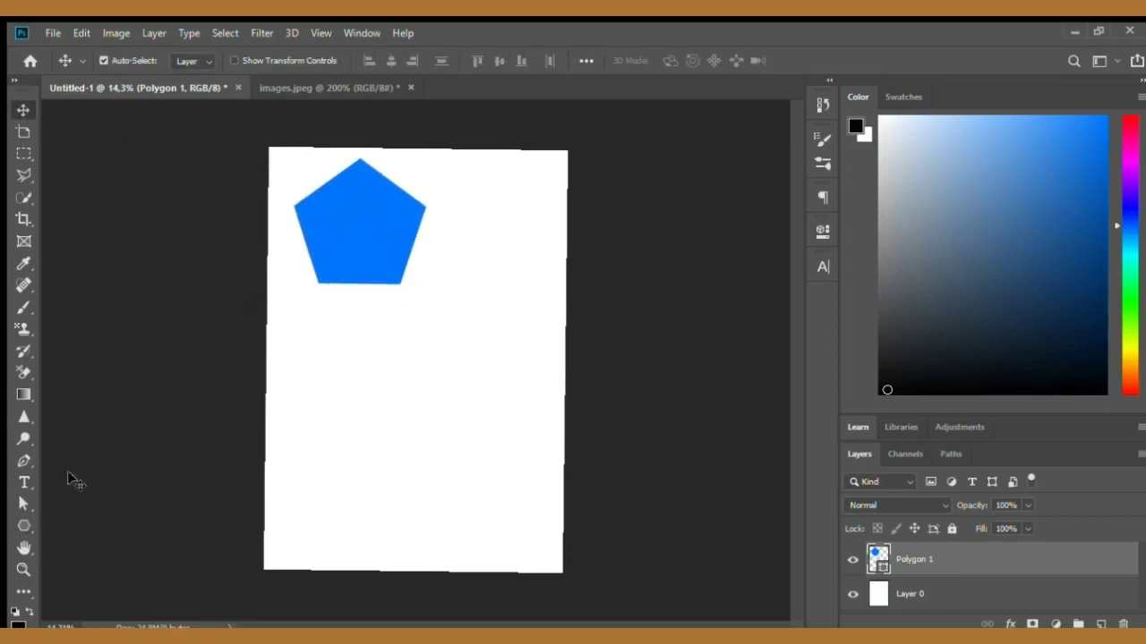
- Add vertical text reading "kelompok" near the top centre of the page
click(23, 526)
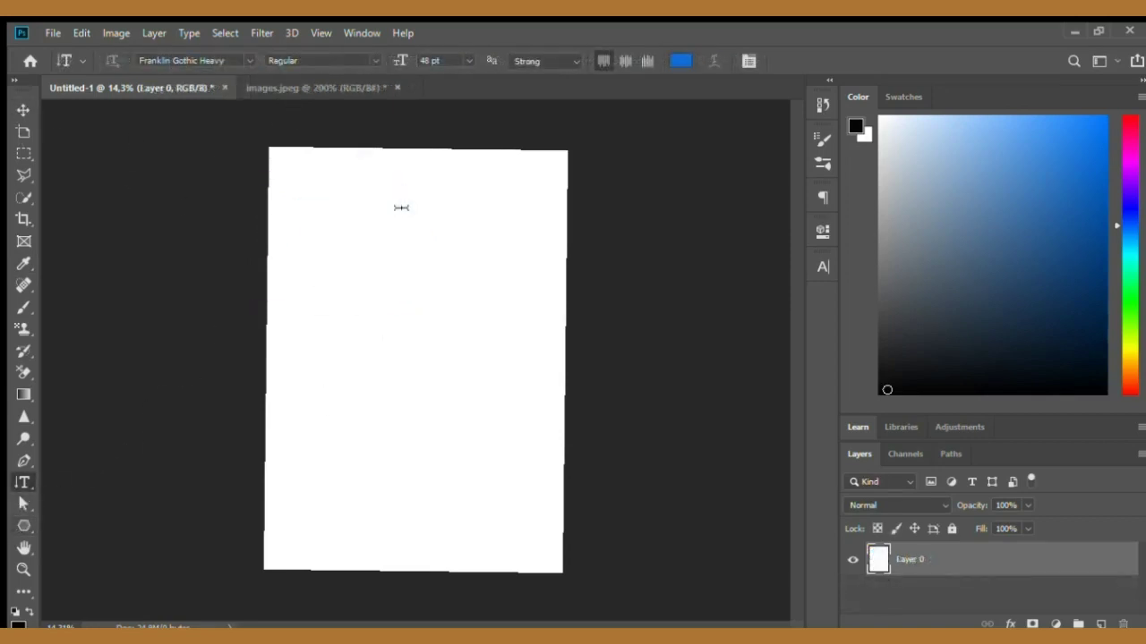
click(394, 211)
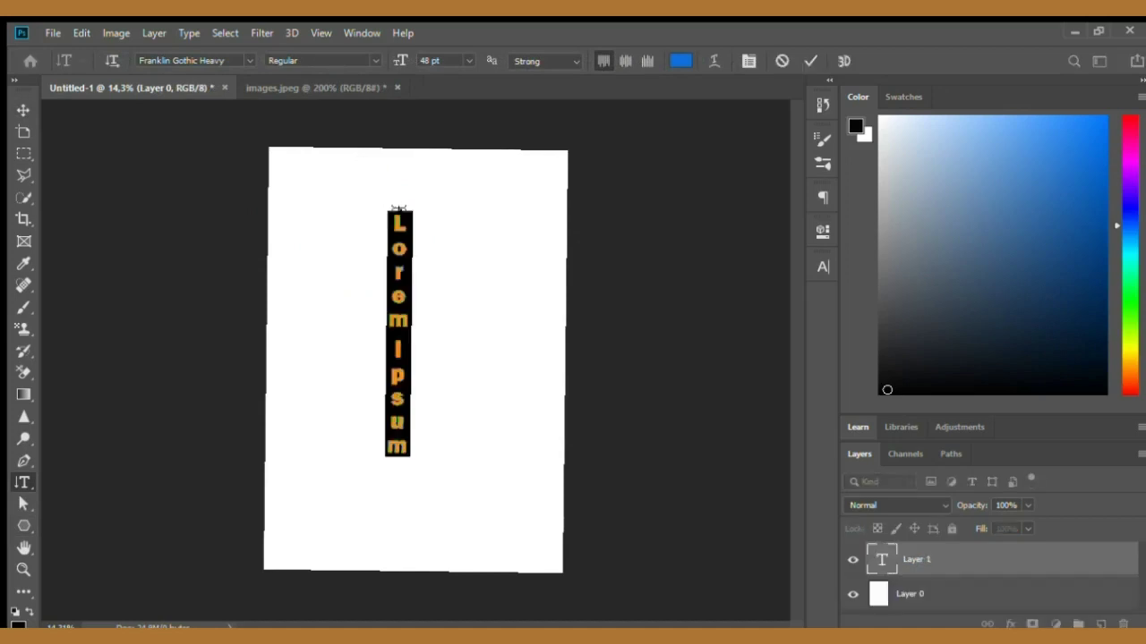
key(BackSpace)
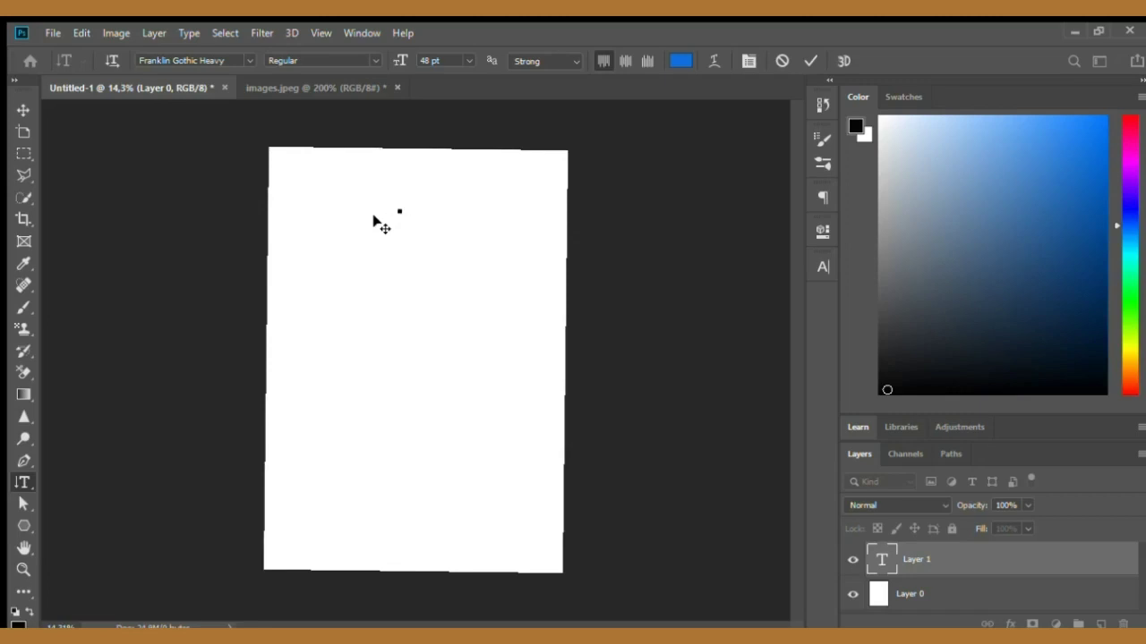
text(kolm)
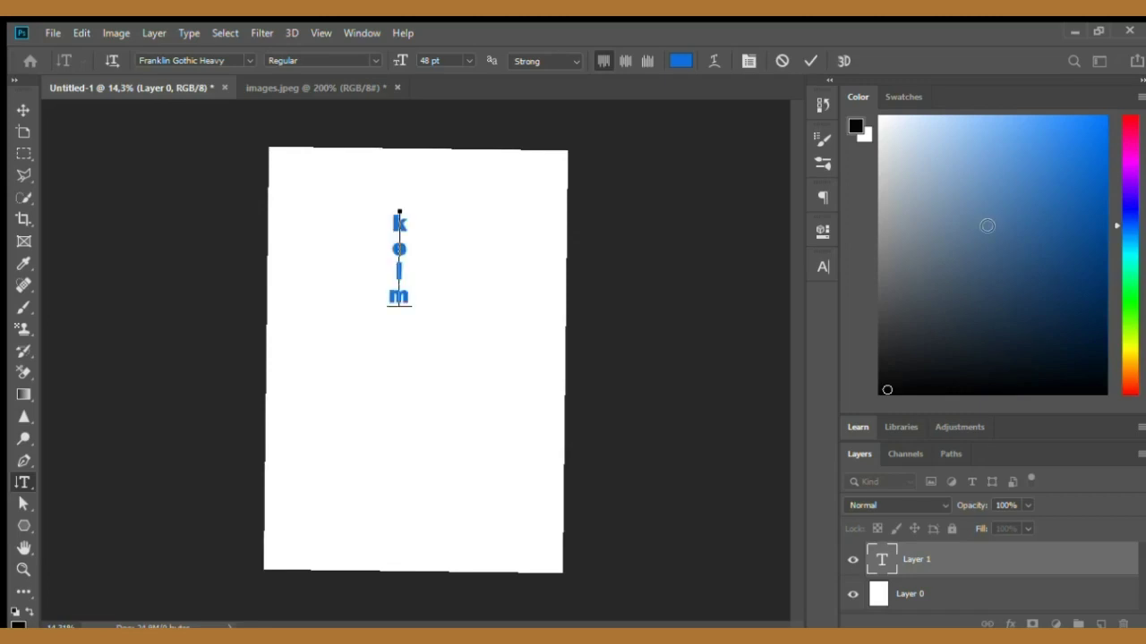
key(BackSpace)
text(ompok)
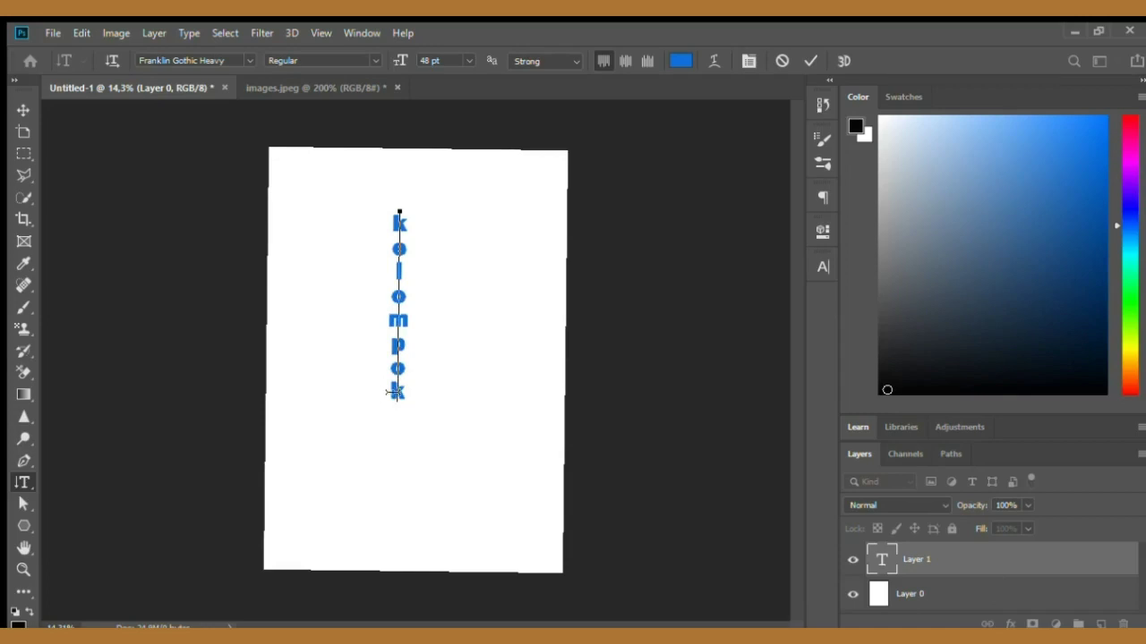
- Select all the vertical text, set its colour to black and commit it
key(ctrl+a)
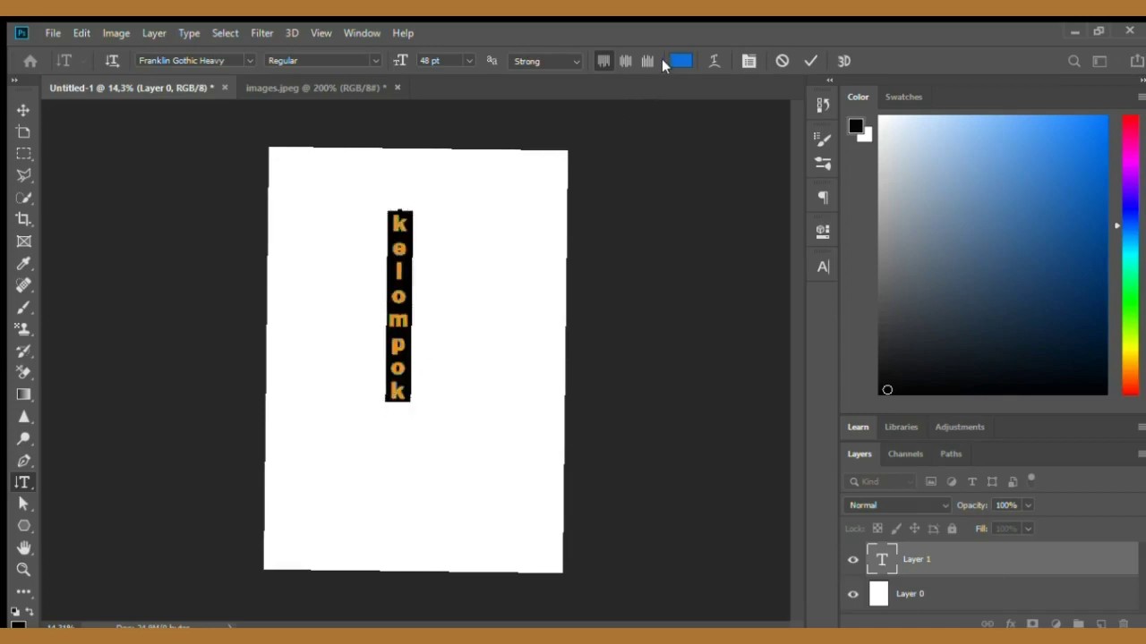
click(682, 60)
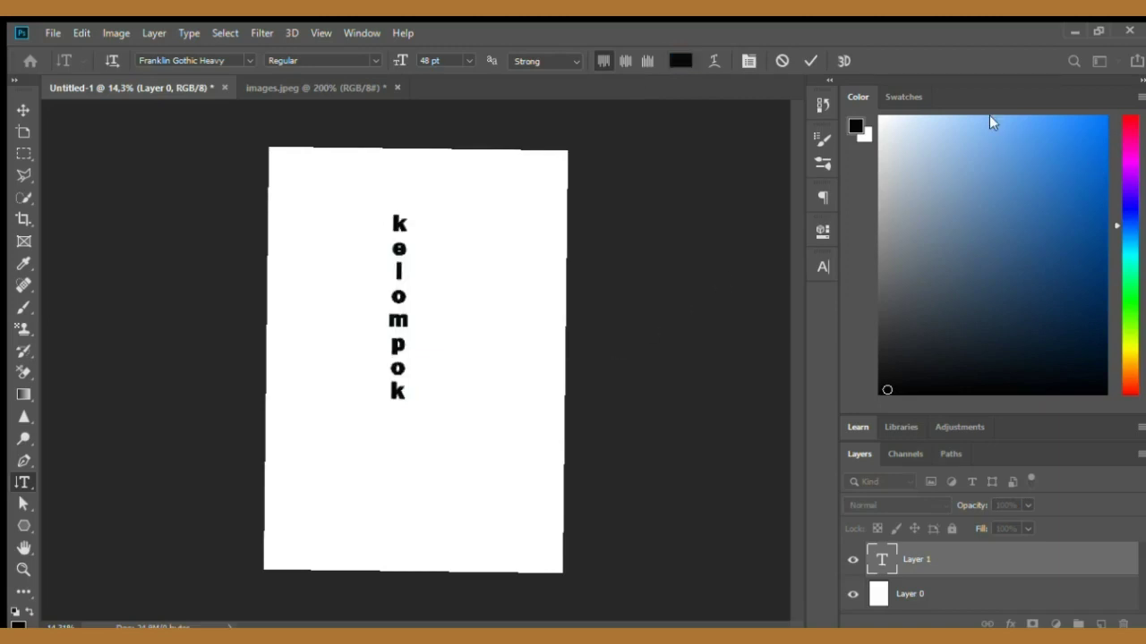
click(810, 60)
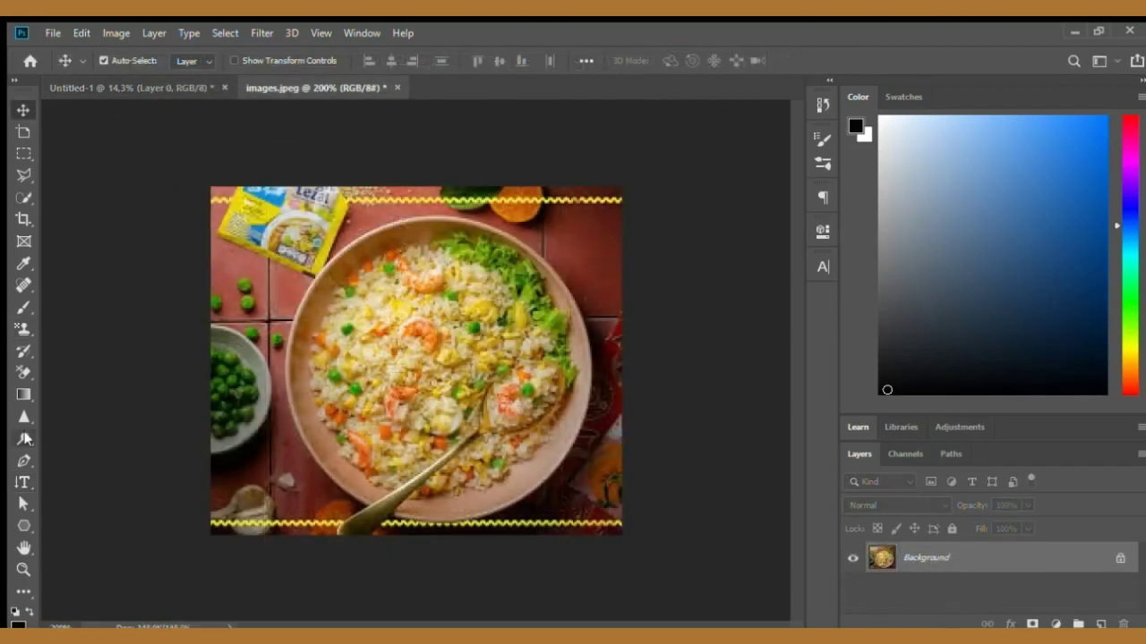
- Lighten the rice and lettuce in the food photo with the Dodge tool
click(25, 439)
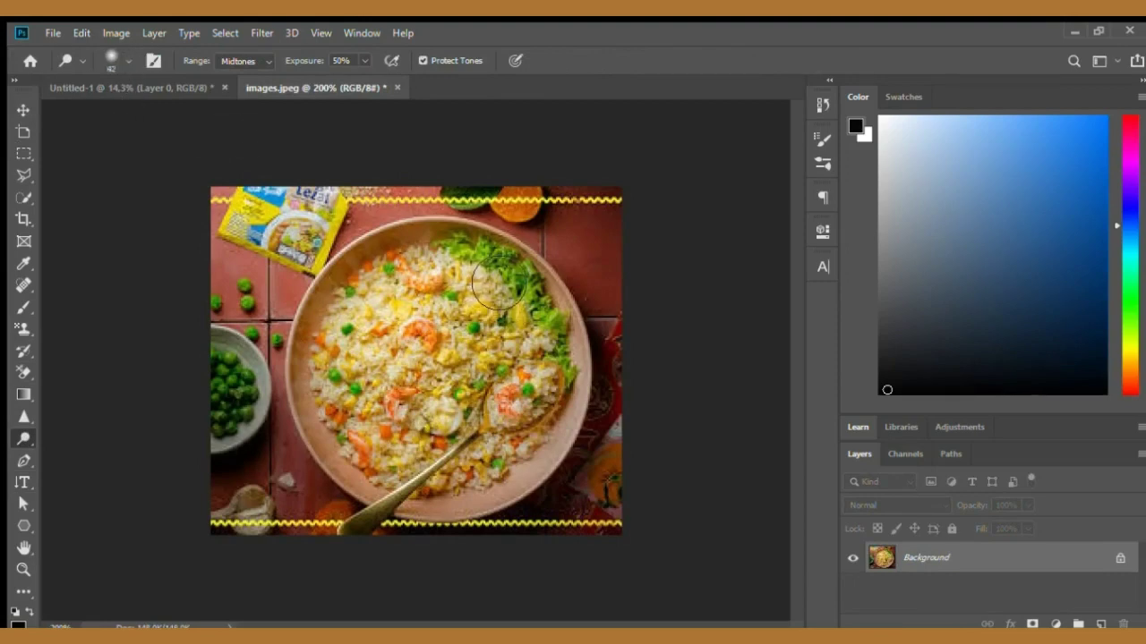
mouse_move(490, 370)
mouse_down()
mouse_move(483, 485)
mouse_move(561, 443)
mouse_move(552, 337)
mouse_move(530, 284)
mouse_up()
mouse_move(505, 272)
mouse_down()
mouse_move(545, 389)
mouse_move(534, 462)
mouse_move(508, 493)
mouse_move(517, 281)
mouse_move(489, 263)
mouse_move(473, 516)
mouse_move(490, 469)
mouse_move(490, 507)
mouse_move(553, 462)
mouse_move(557, 308)
mouse_move(512, 244)
mouse_move(494, 246)
mouse_move(560, 318)
mouse_up()
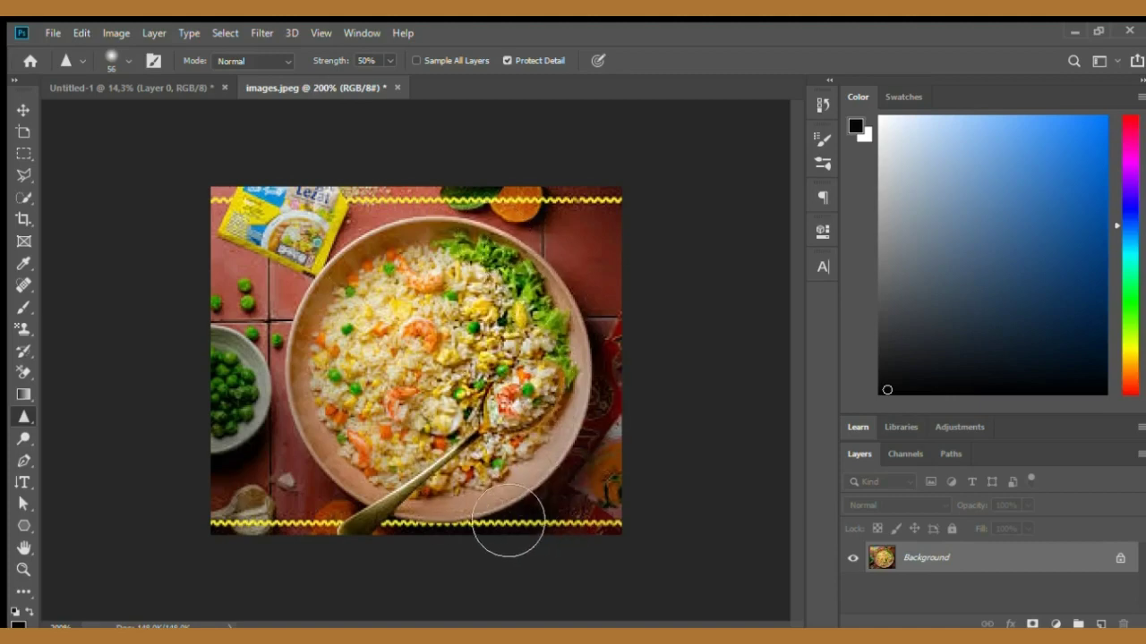
- Switch to the Blur tool to soften parts of the food photo
key(v)
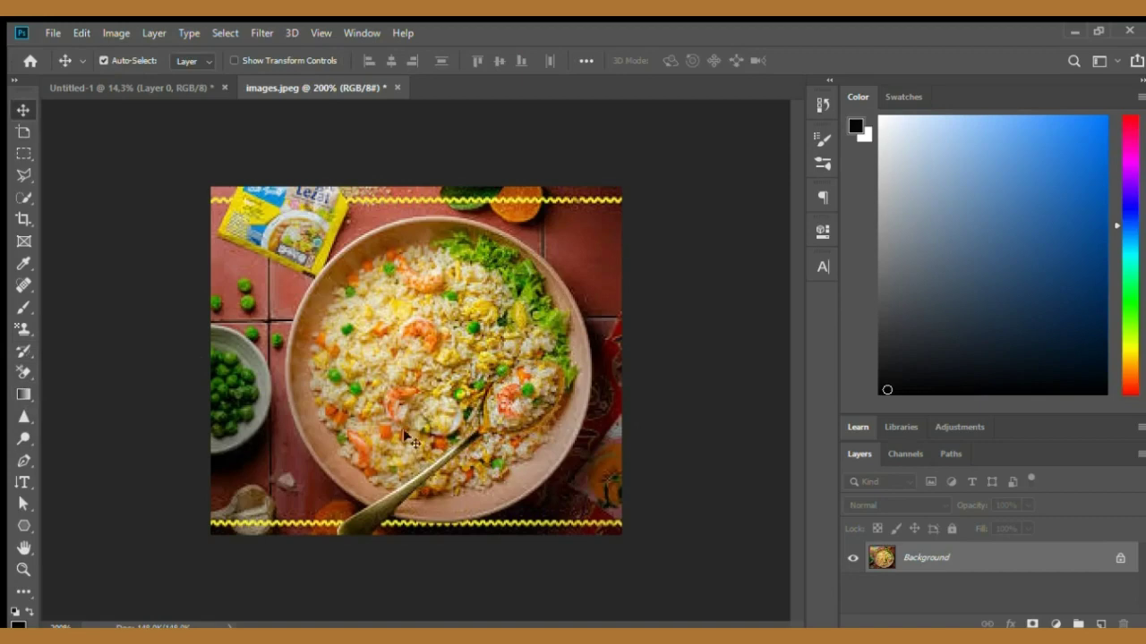
click(23, 417)
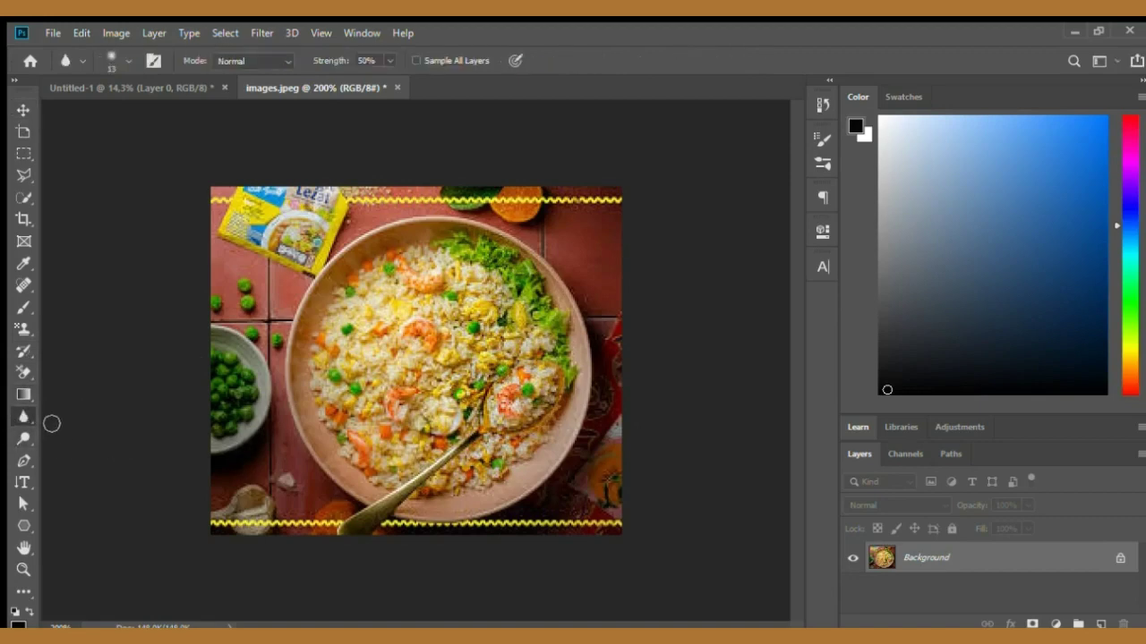